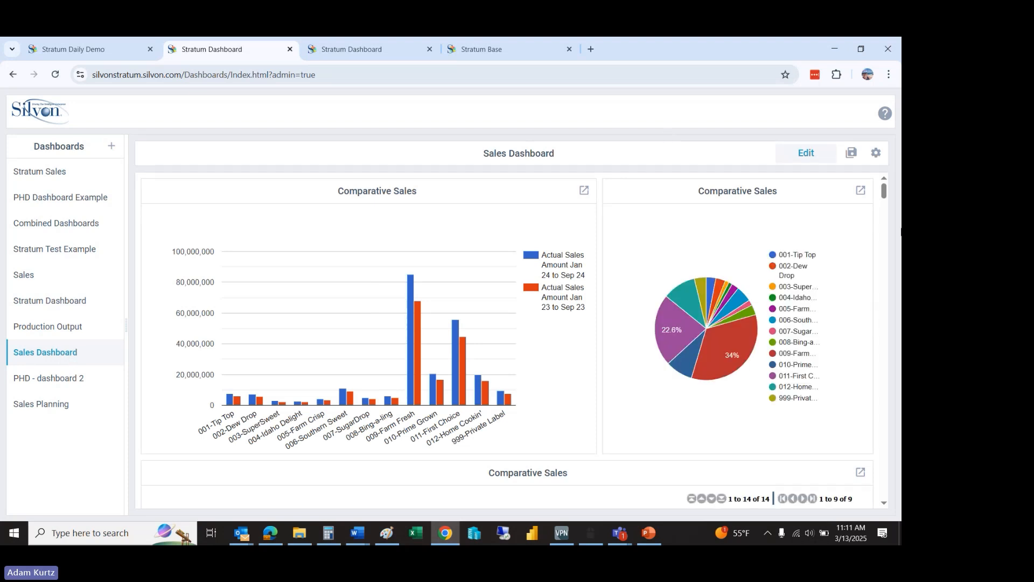
# Step: Examine the Sales Dashboard's Comparative Sales charts and grid and the available Stratum views, in both viewing and editing mode
pyautogui.moveTo(886, 192)
pyautogui.mouseDown()
pyautogui.moveTo(884, 216)
pyautogui.moveTo(881, 204)
pyautogui.mouseUp()
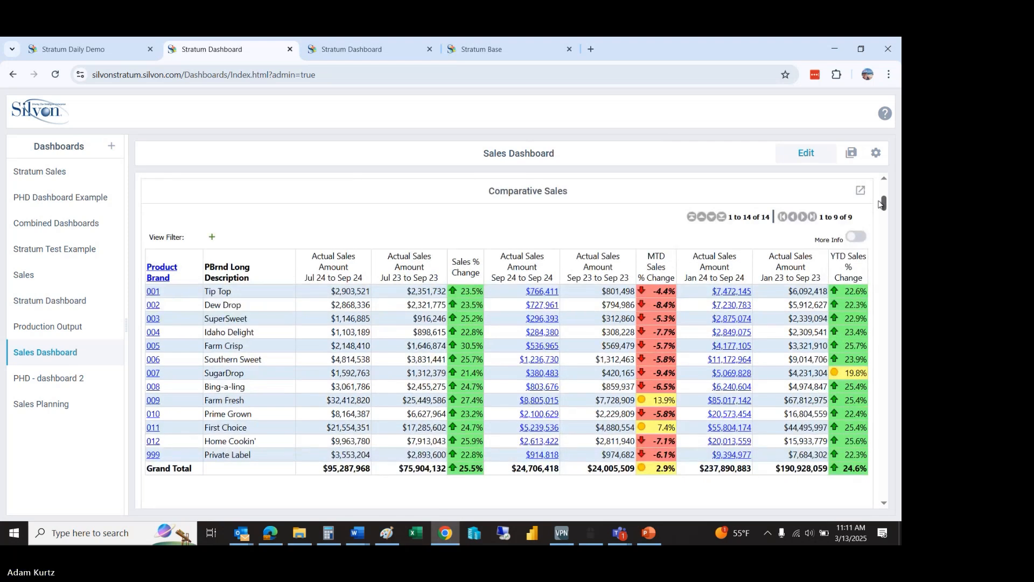
pyautogui.moveTo(881, 204); pyautogui.dragTo(880, 192)
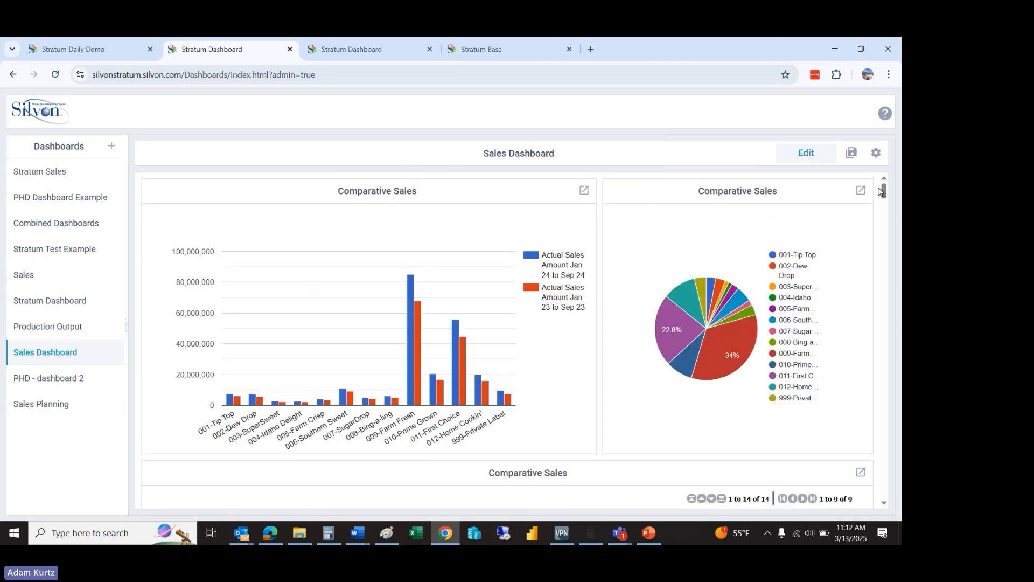
pyautogui.moveTo(884, 191)
pyautogui.mouseDown()
pyautogui.moveTo(884, 206)
pyautogui.moveTo(883, 191)
pyautogui.mouseUp()
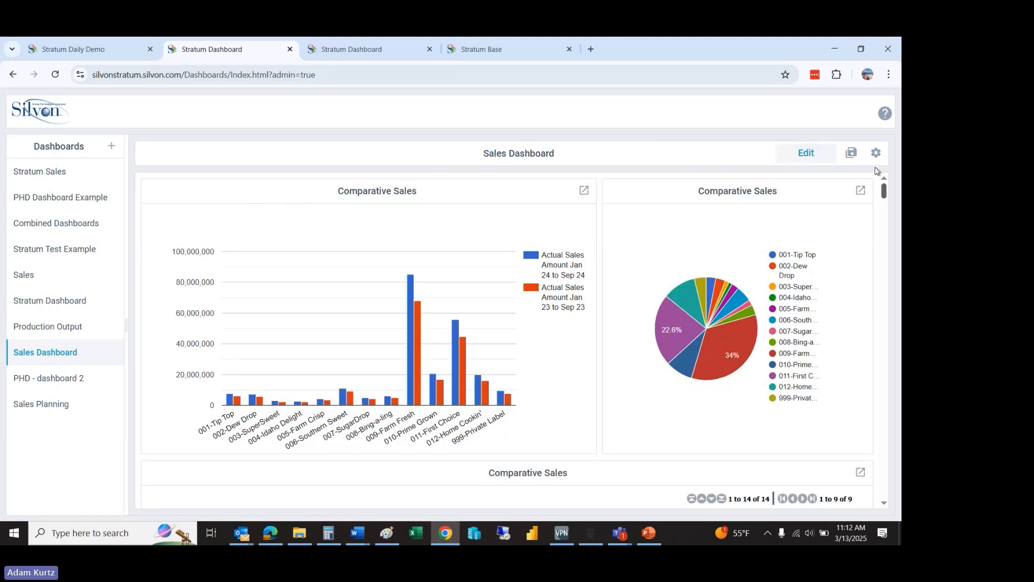
pyautogui.click(792, 156)
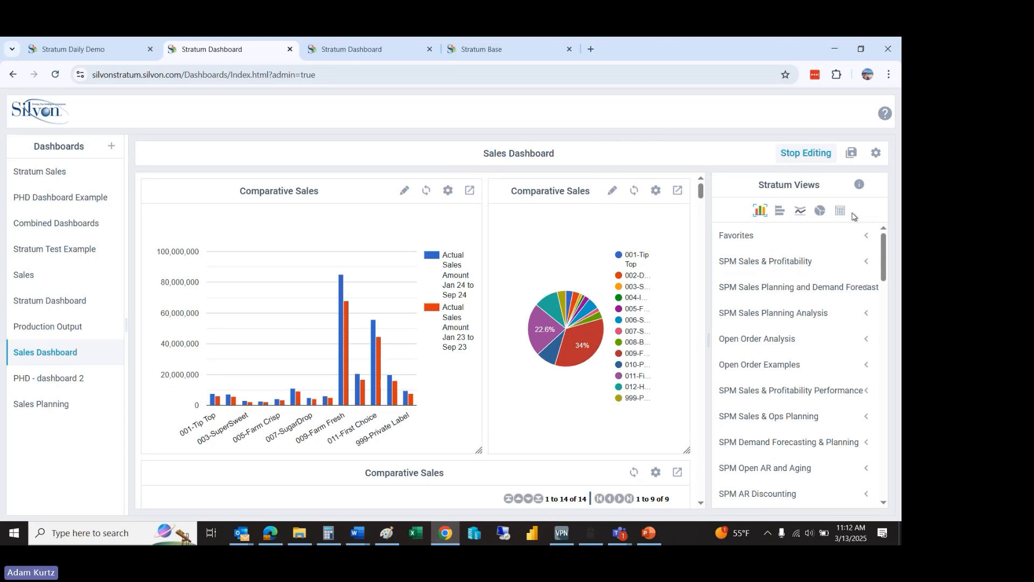
pyautogui.scroll(-1, 867, 237)
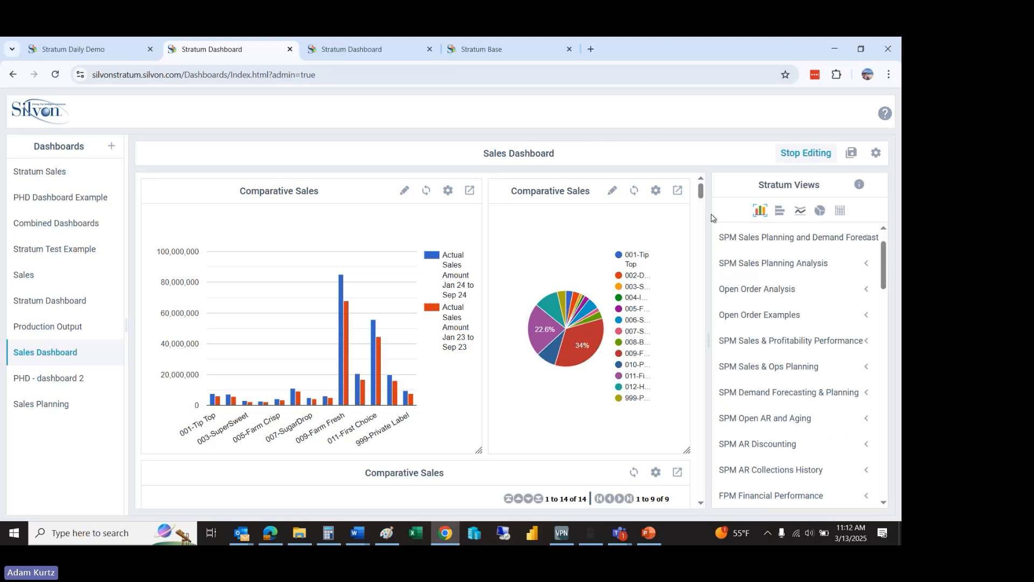
pyautogui.moveTo(700, 191); pyautogui.dragTo(702, 209)
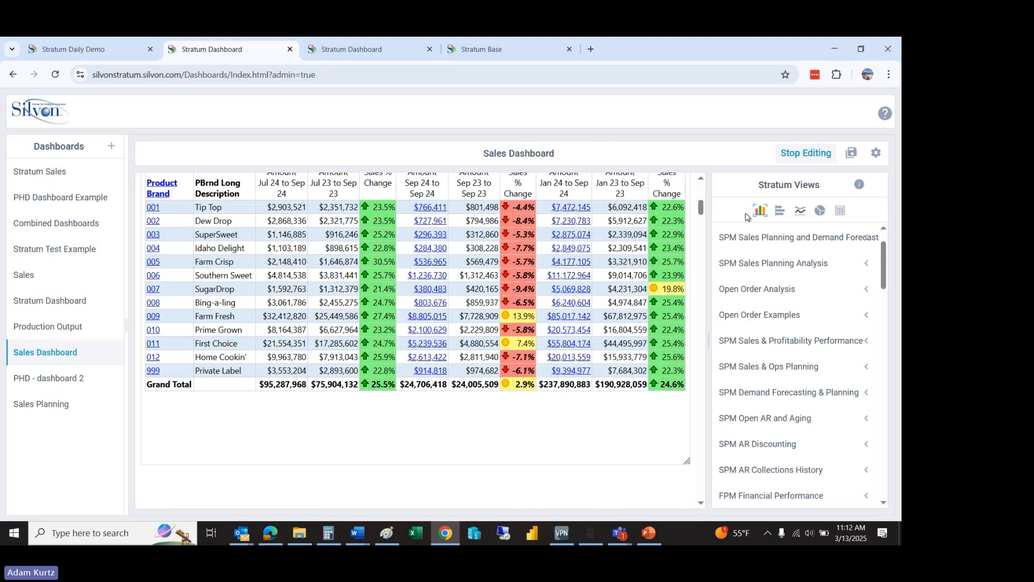
pyautogui.moveTo(885, 268); pyautogui.dragTo(882, 243)
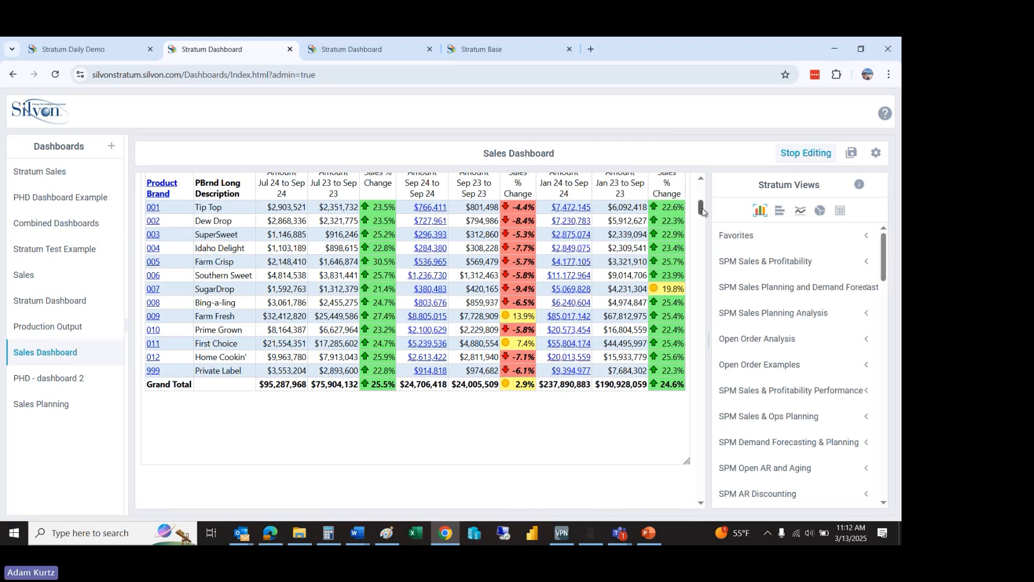
pyautogui.moveTo(703, 214); pyautogui.dragTo(706, 189)
pyautogui.scroll(-1, 702, 203)
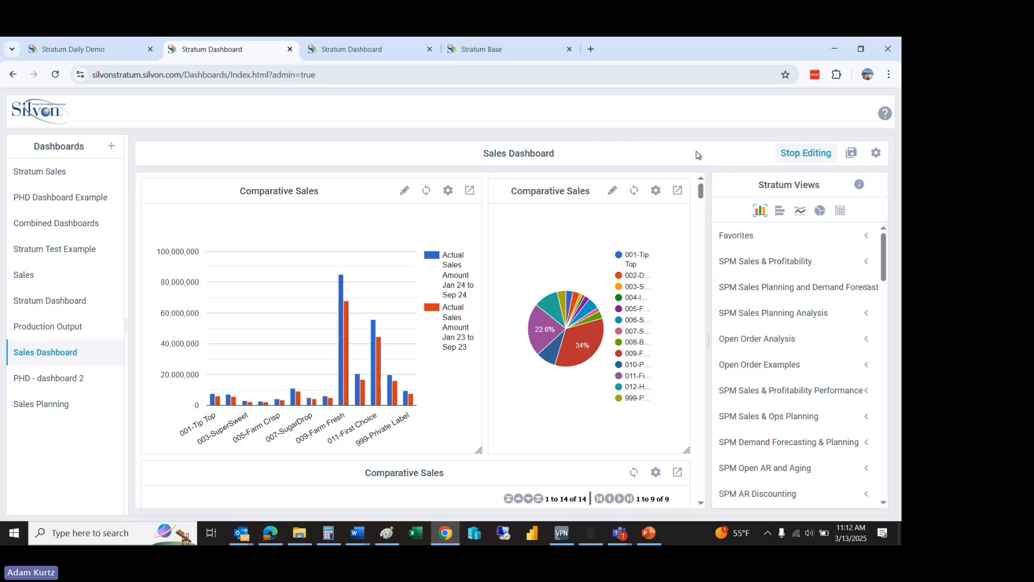
pyautogui.click(806, 153)
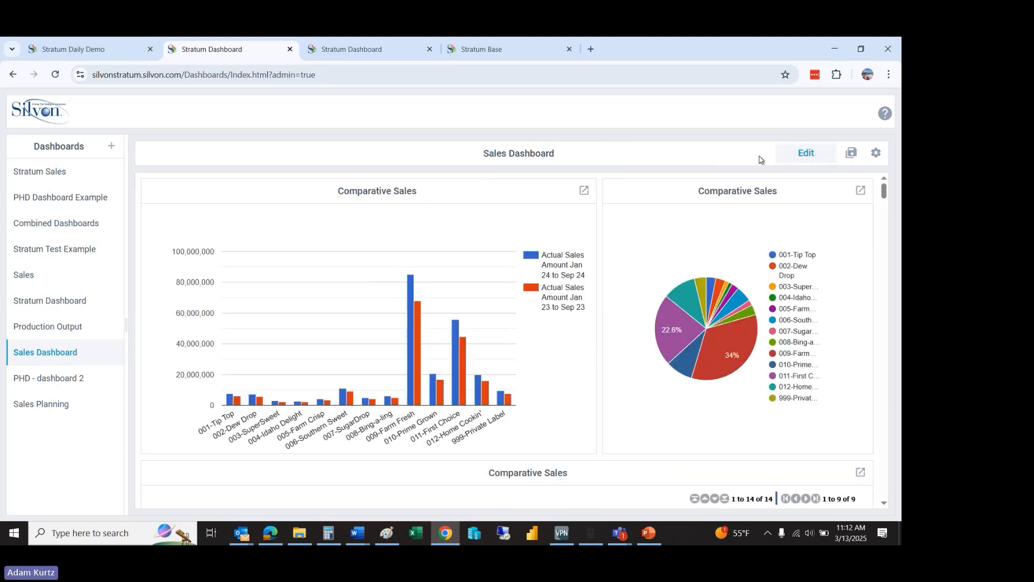
# Step: Create a new dashboard named Sales Dashboard Example and dismiss the introductory tip
pyautogui.click(112, 148)
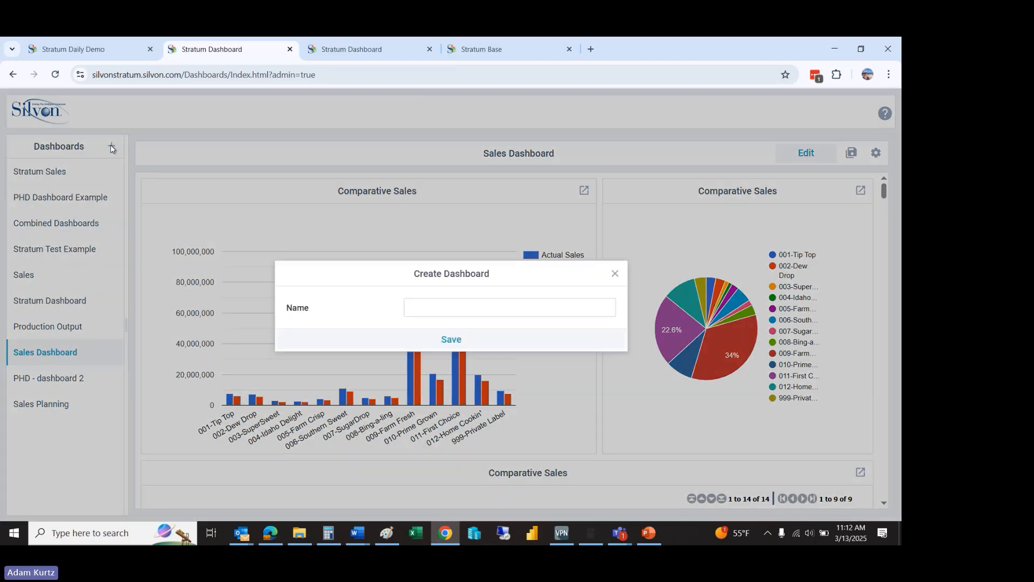
pyautogui.click(468, 316)
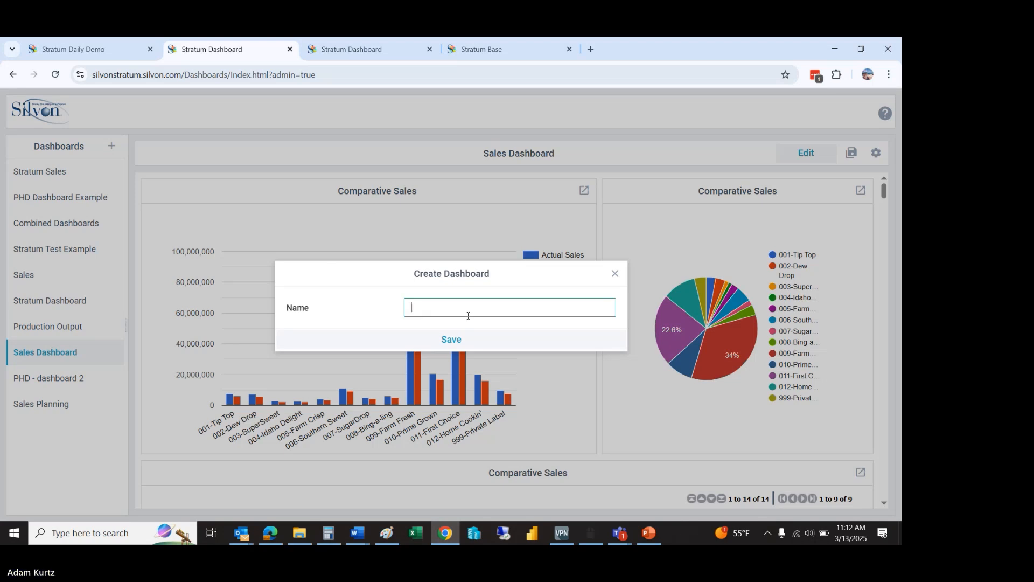
pyautogui.write('Sa')
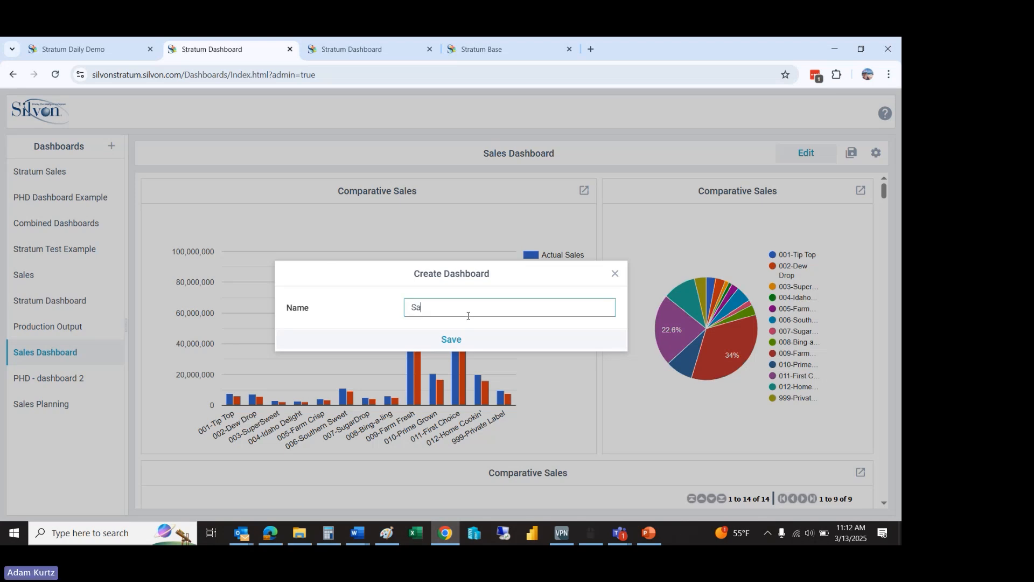
pyautogui.write('les Dashboard Ex')
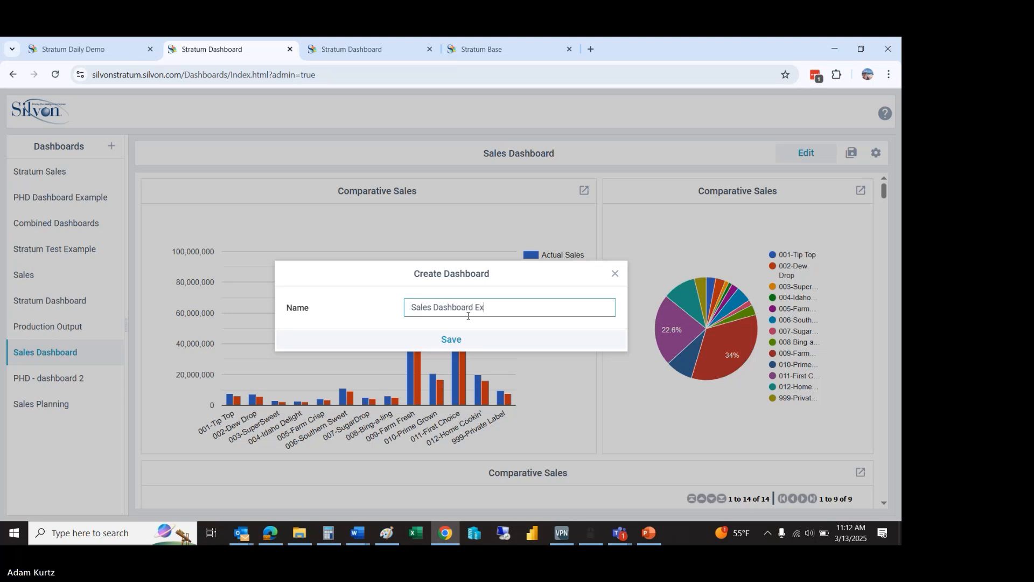
pyautogui.write('ample')
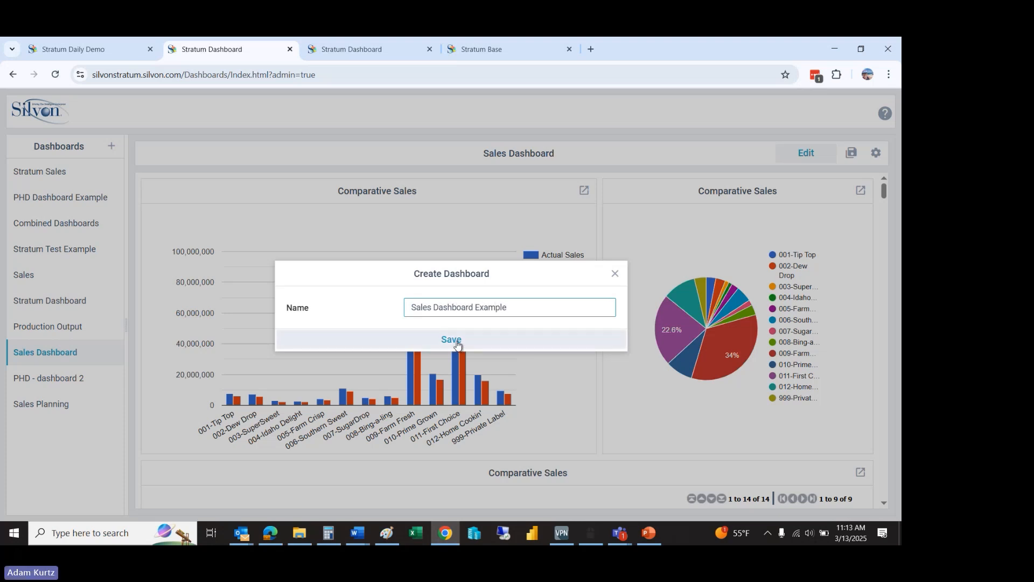
pyautogui.click(456, 344)
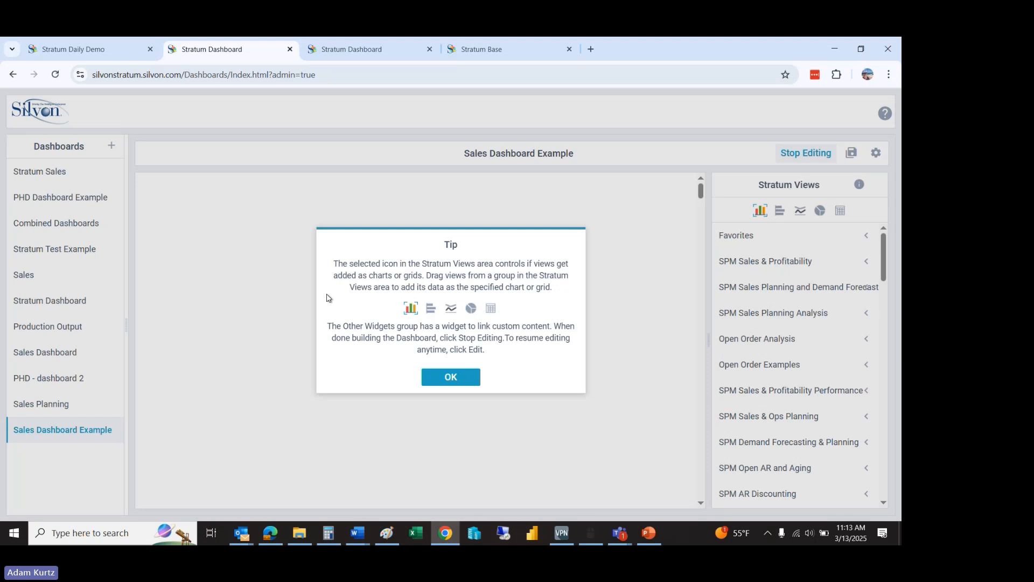
pyautogui.click(449, 378)
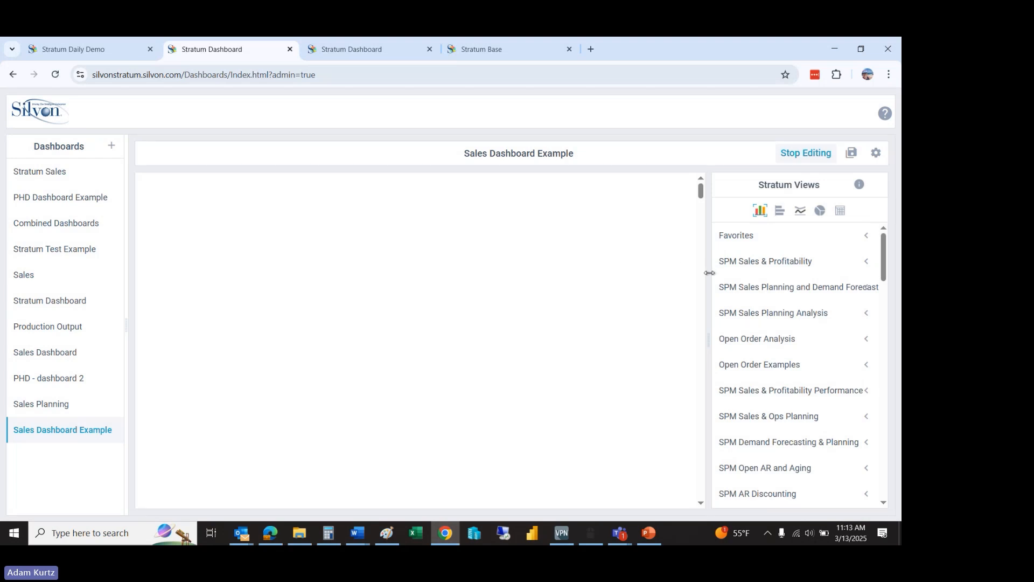
# Step: Widen the Stratum Views area and add Comparative Sales from SPM Sales & Profitability to the empty dashboard as a column chart
pyautogui.moveTo(708, 273); pyautogui.dragTo(655, 278)
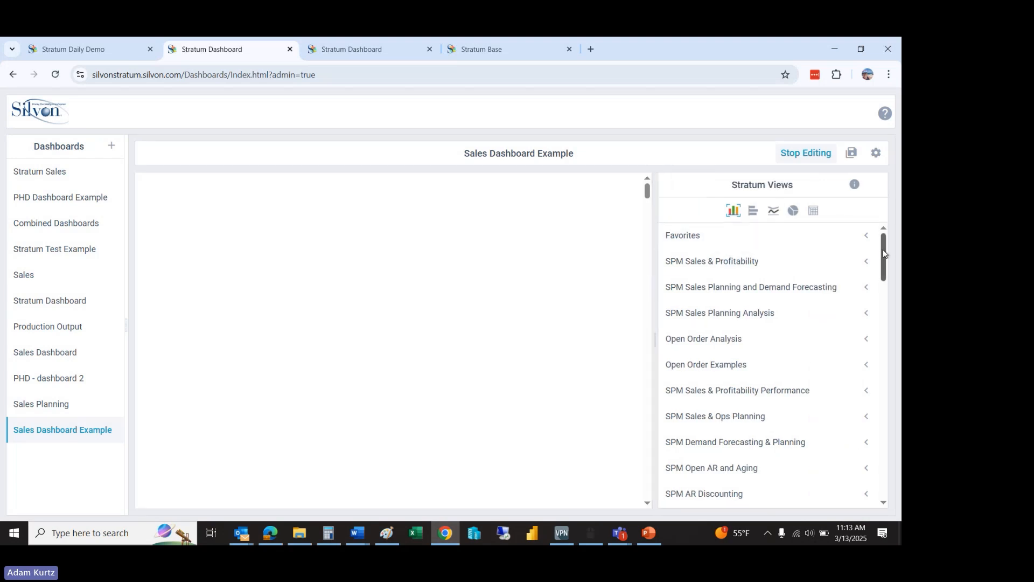
pyautogui.moveTo(883, 250); pyautogui.dragTo(896, 231)
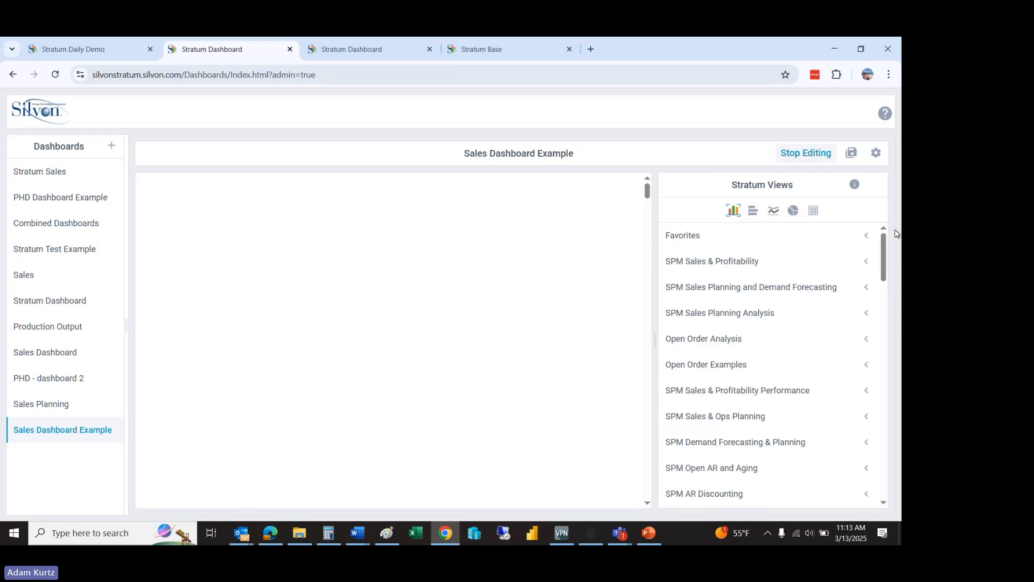
pyautogui.click(865, 263)
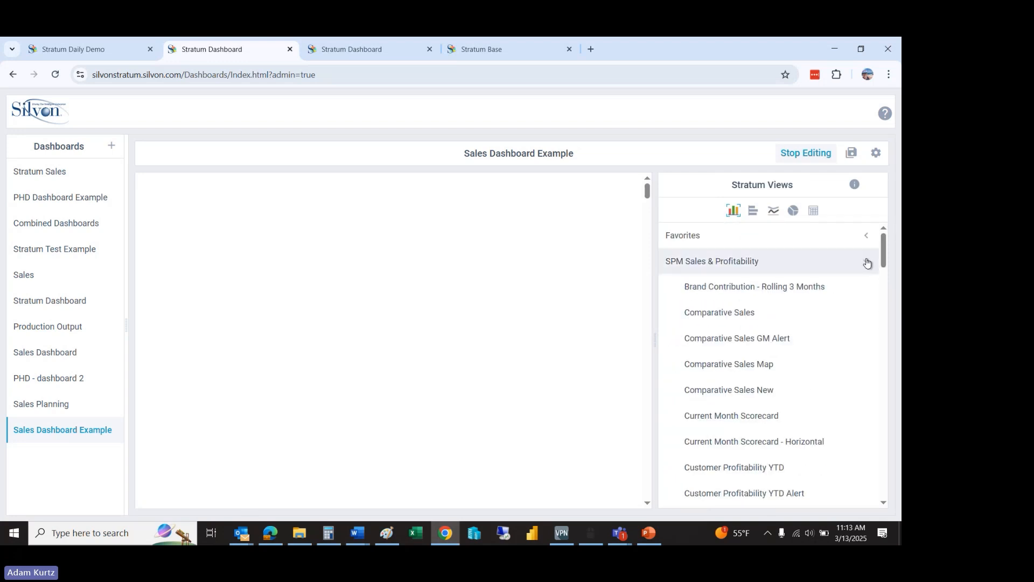
pyautogui.moveTo(886, 251)
pyautogui.mouseDown()
pyautogui.moveTo(888, 260)
pyautogui.moveTo(889, 249)
pyautogui.mouseUp()
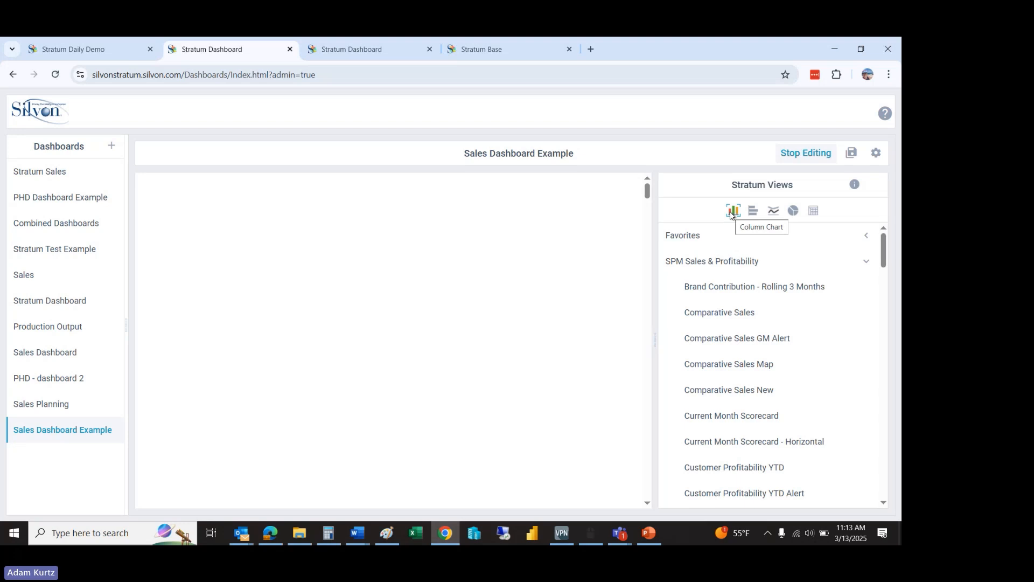
pyautogui.moveTo(711, 314); pyautogui.dragTo(151, 185)
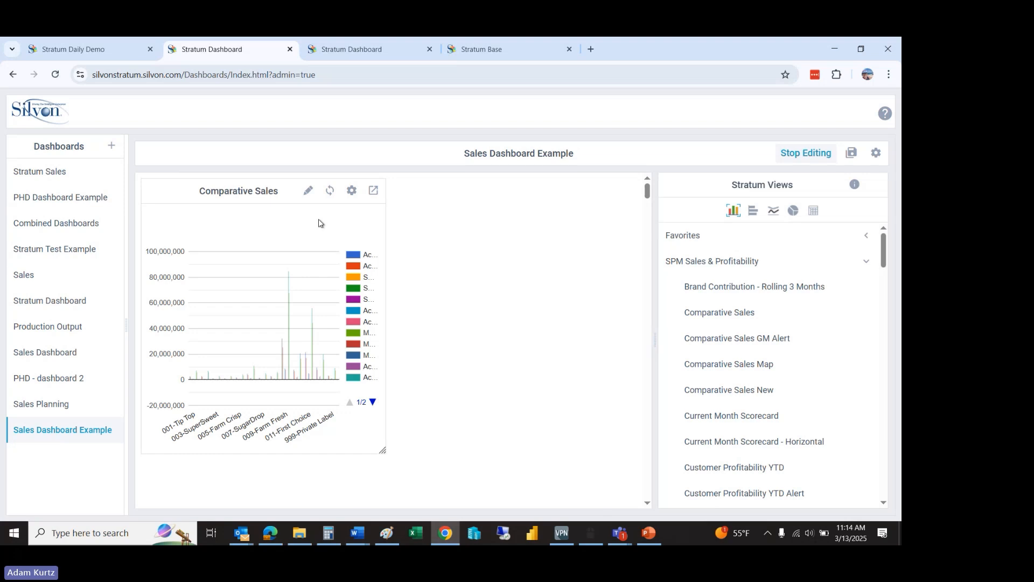
# Step: Edit the Comparative Sales chart's data and exclude the July-to-September sales amount series and all Sales % Change series
pyautogui.click(307, 193)
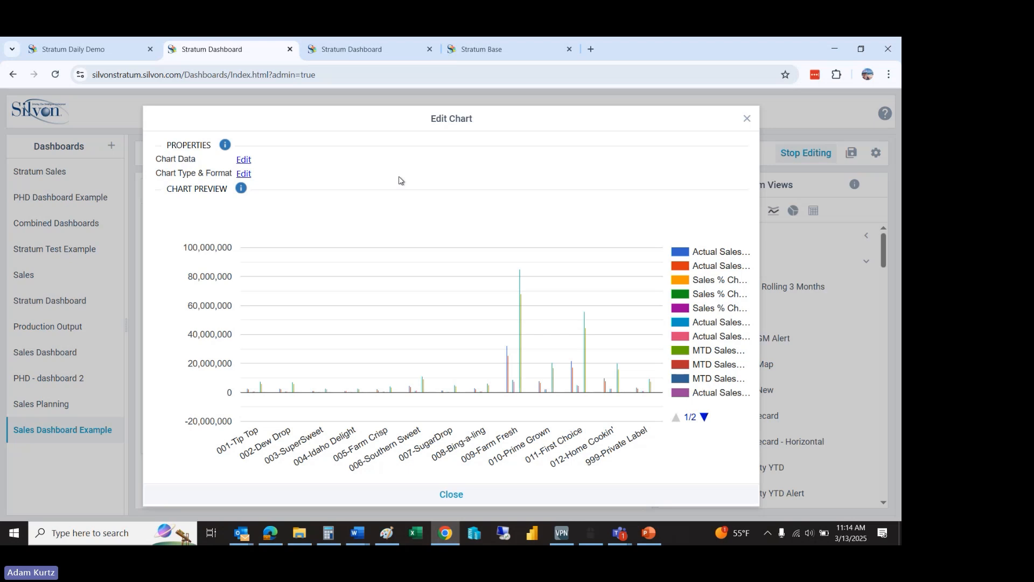
pyautogui.click(241, 163)
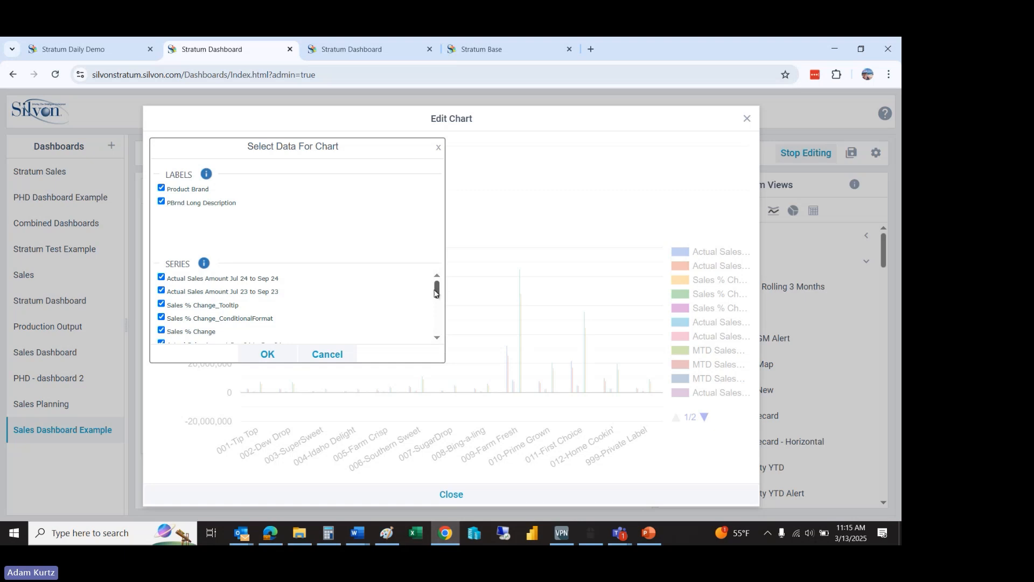
pyautogui.moveTo(437, 291)
pyautogui.mouseDown()
pyautogui.moveTo(440, 338)
pyautogui.moveTo(437, 286)
pyautogui.mouseUp()
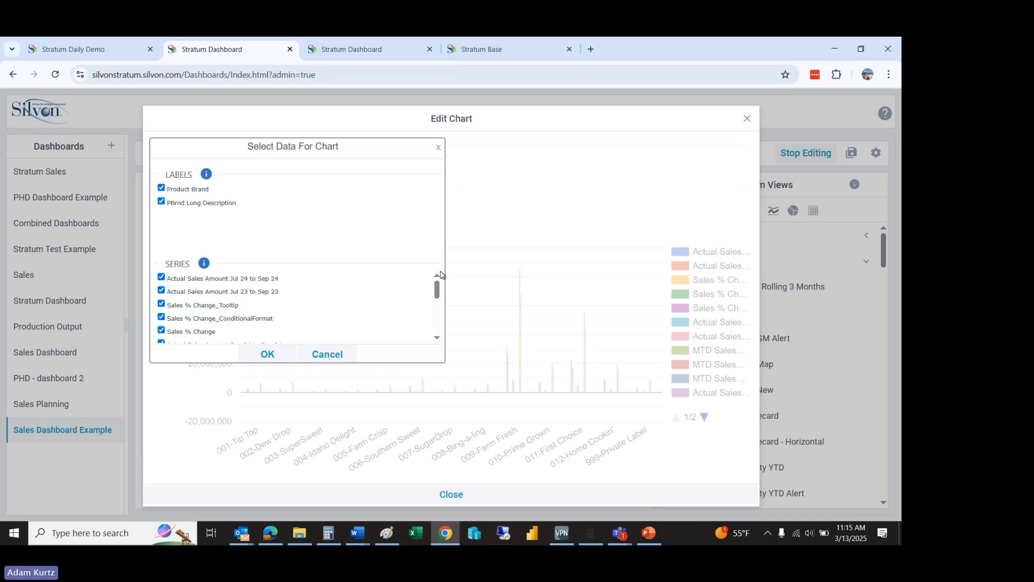
pyautogui.click(161, 278)
pyautogui.click(161, 291)
pyautogui.click(161, 317)
pyautogui.click(161, 303)
pyautogui.click(161, 330)
pyautogui.click(161, 341)
# Step: Exclude the Sep 24 and Sep 23 sales amount series and all MTD Sales % Change series from the chart
pyautogui.moveTo(437, 293); pyautogui.dragTo(436, 308)
pyautogui.click(161, 291)
pyautogui.click(161, 291)
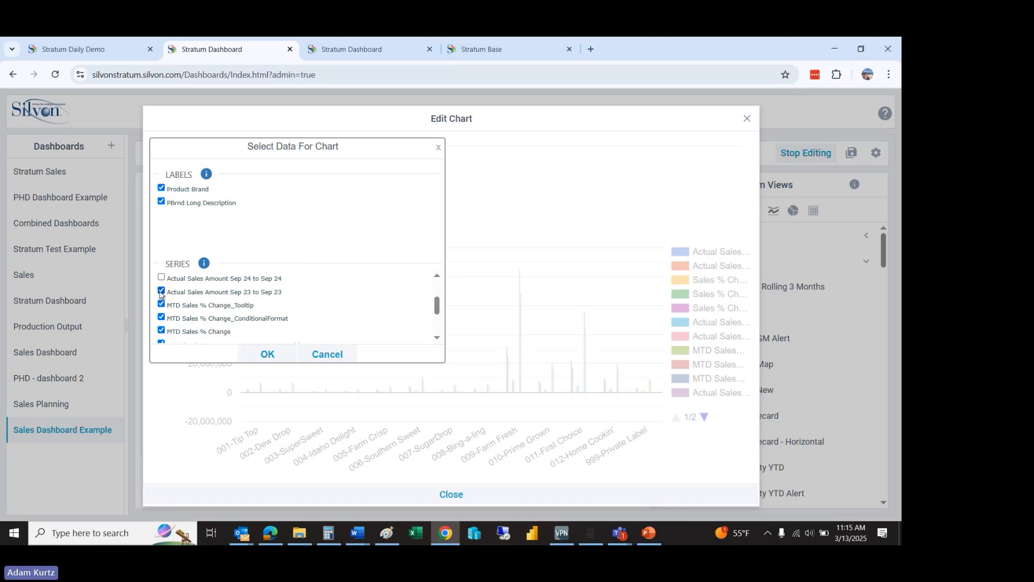
pyautogui.click(161, 305)
pyautogui.click(161, 317)
pyautogui.moveTo(437, 309); pyautogui.dragTo(440, 323)
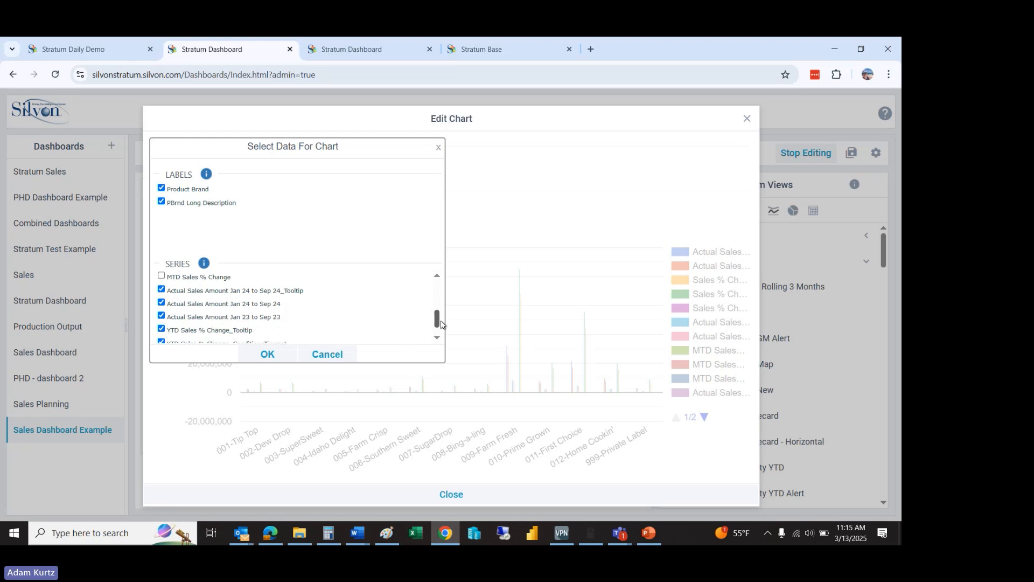
# Step: Exclude the January-to-September tooltip and YTD Sales % Change series, keep Actual Sales Amount Jan 24 to Sep 24 and Jan 23 to Sep 23, and apply
pyautogui.click(162, 290)
pyautogui.click(161, 303)
pyautogui.click(162, 317)
pyautogui.click(162, 330)
pyautogui.moveTo(437, 318); pyautogui.dragTo(437, 324)
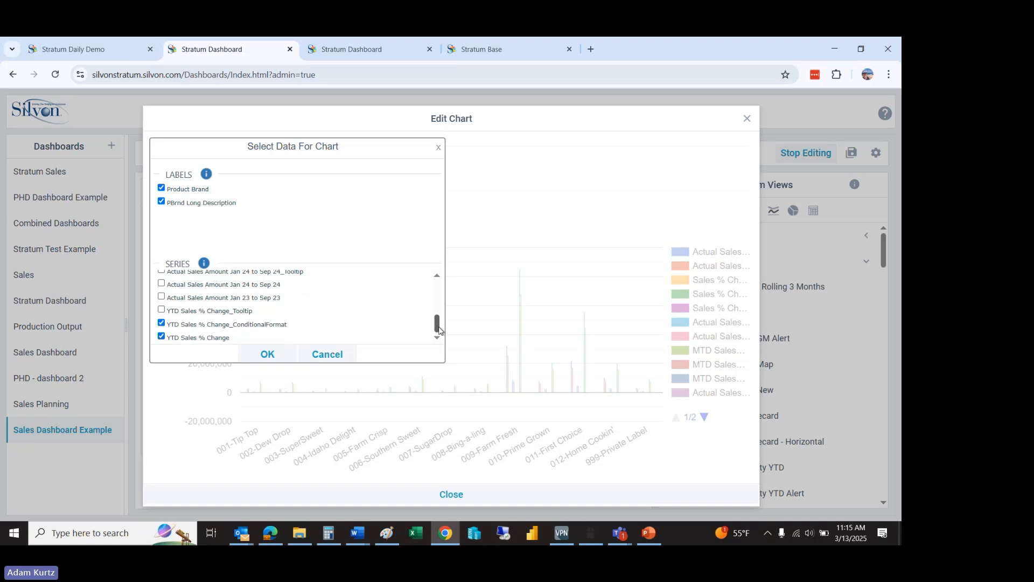
pyautogui.click(161, 324)
pyautogui.click(162, 337)
pyautogui.click(161, 283)
pyautogui.click(161, 297)
pyautogui.moveTo(437, 325); pyautogui.dragTo(437, 289)
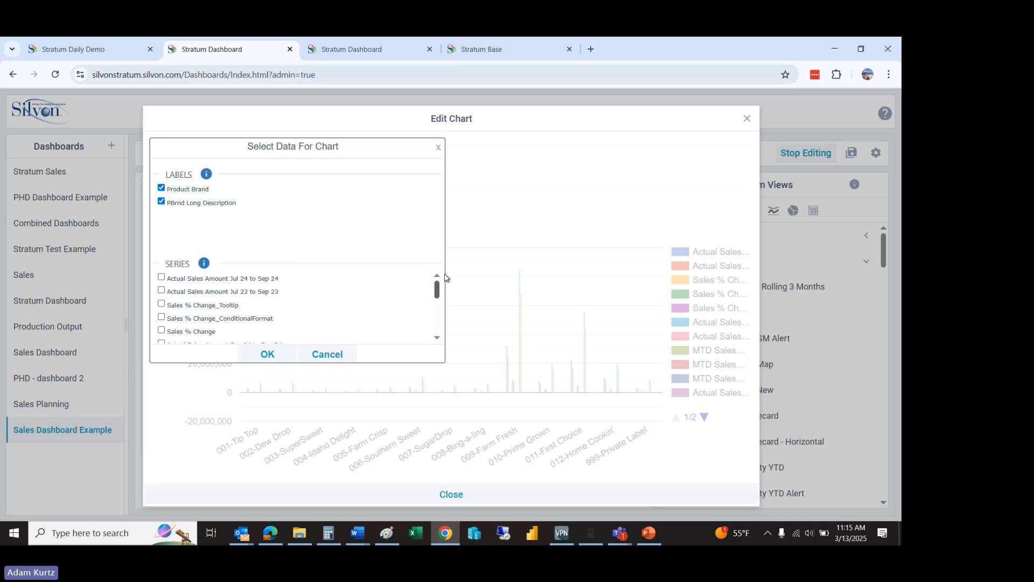
pyautogui.click(255, 357)
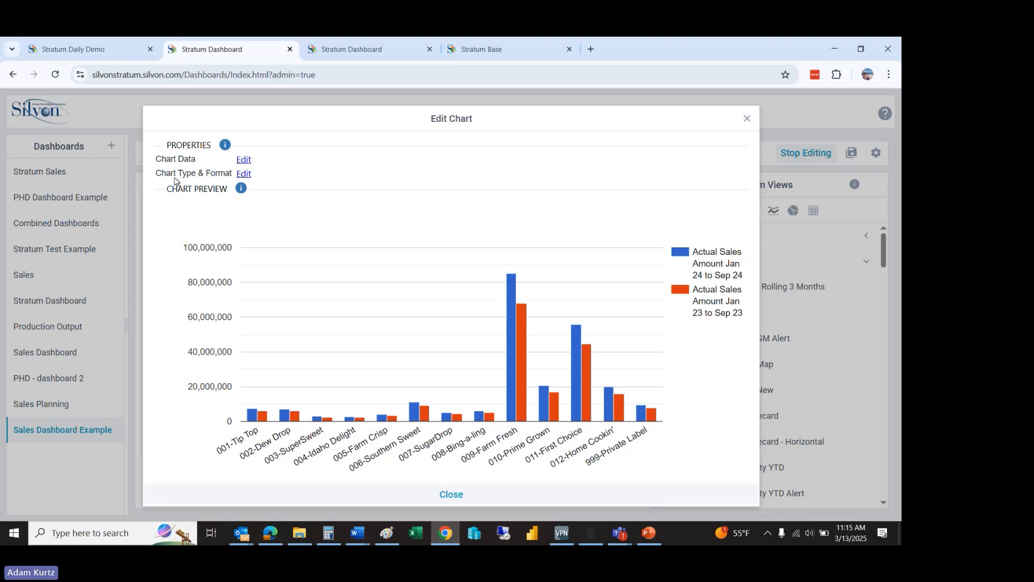
# Step: Open the chart's type and format settings and preview the recommended bar, histogram, column and bubble charts
pyautogui.click(244, 173)
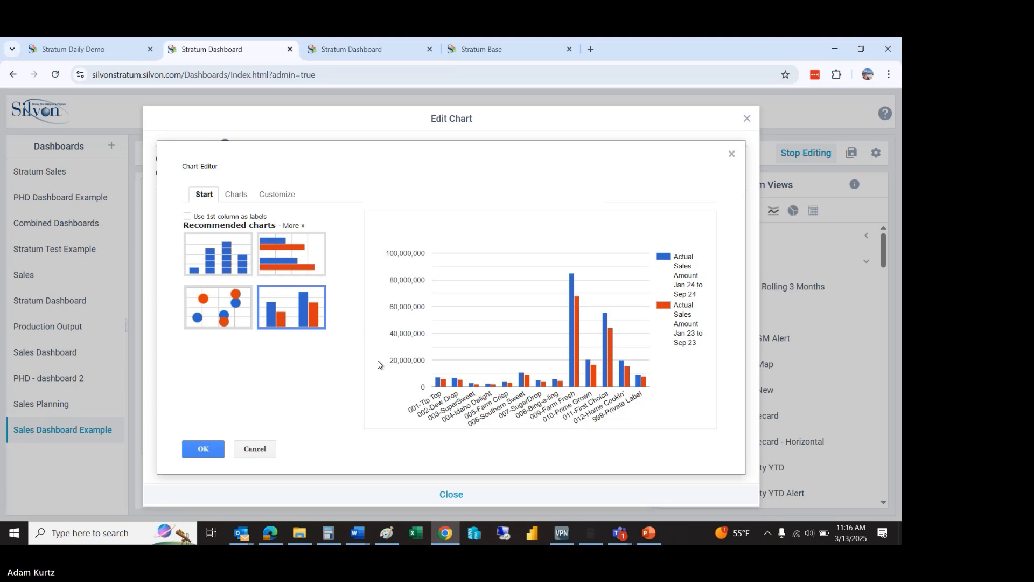
pyautogui.click(307, 257)
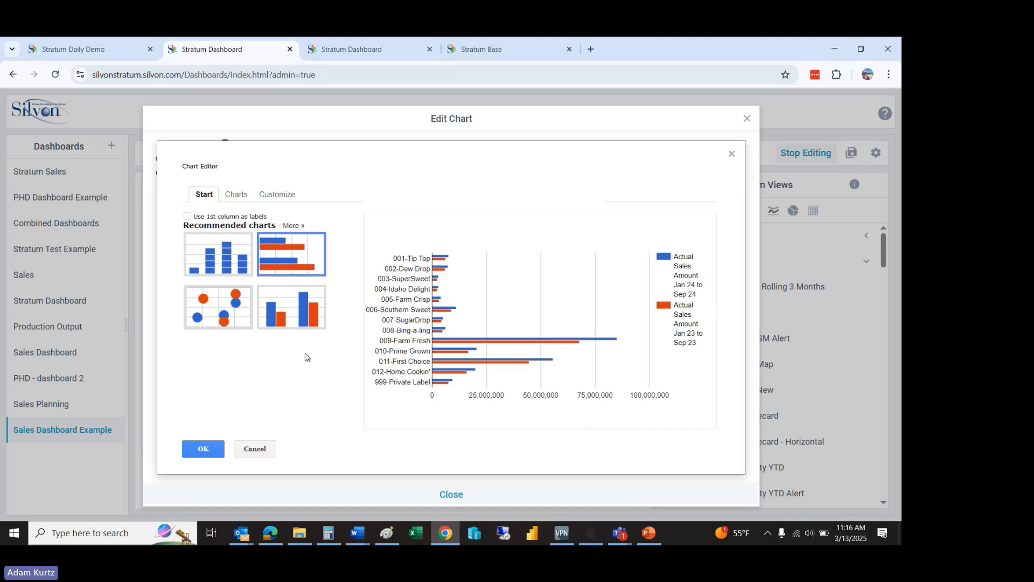
pyautogui.click(226, 244)
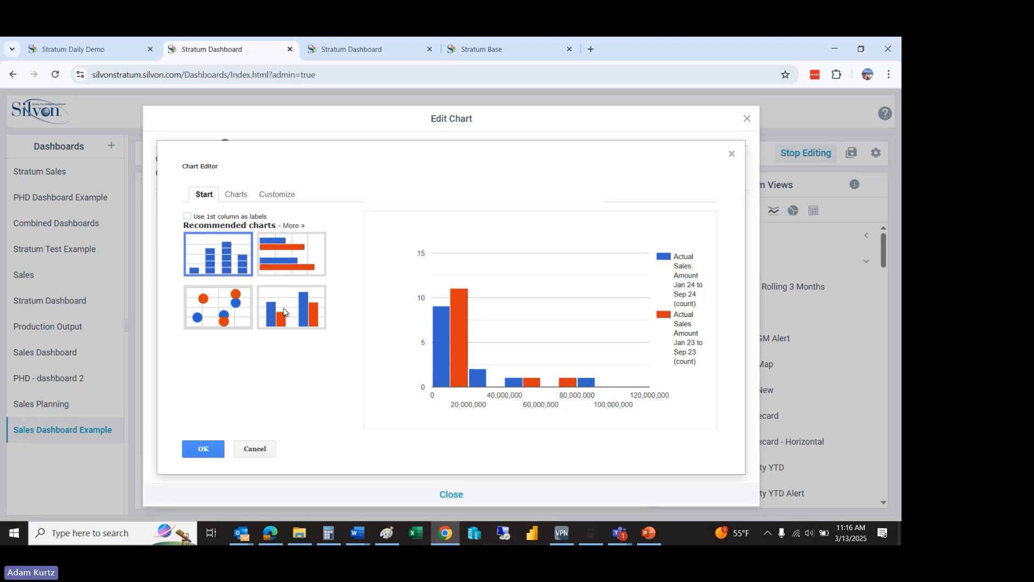
pyautogui.click(284, 314)
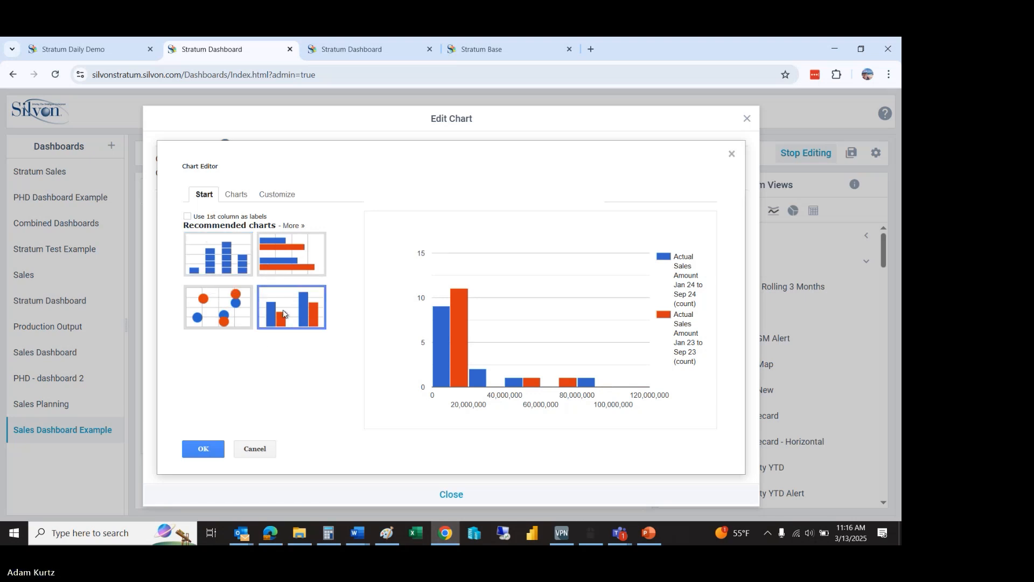
pyautogui.click(227, 308)
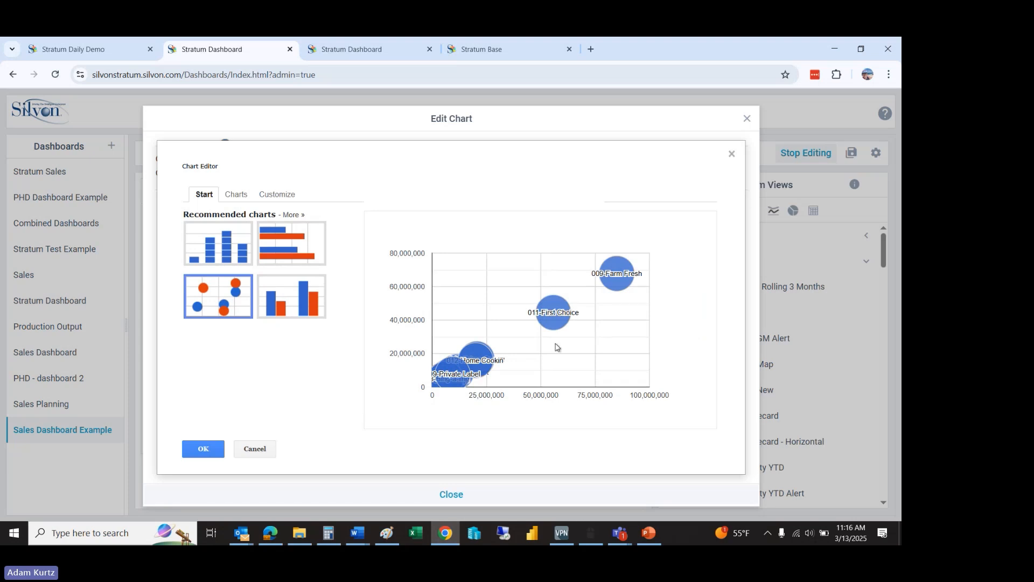
pyautogui.moveTo(626, 274)
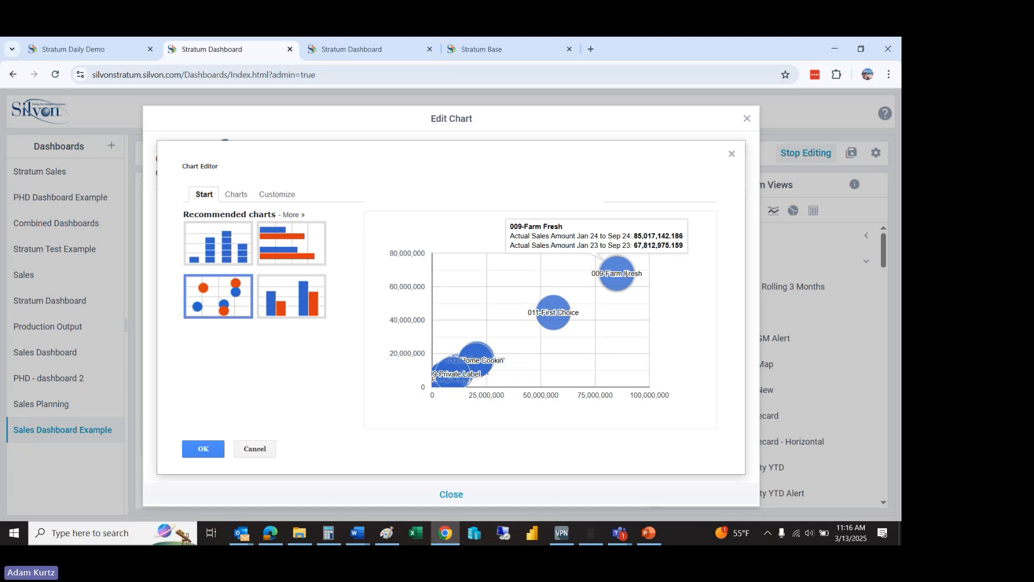
pyautogui.moveTo(553, 322)
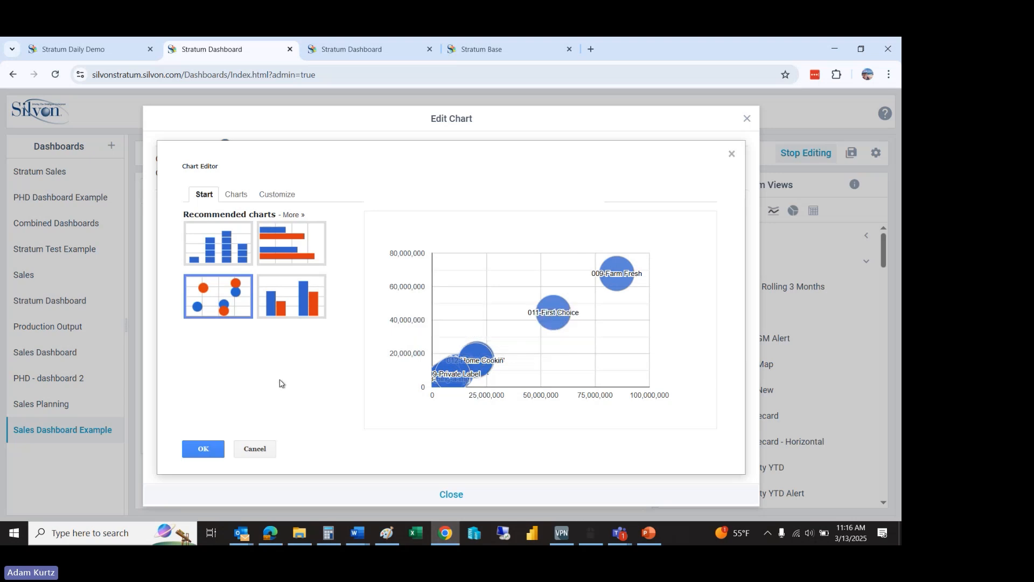
# Step: Open the full list of chart types and try the standard pie chart on the sales data
pyautogui.click(235, 194)
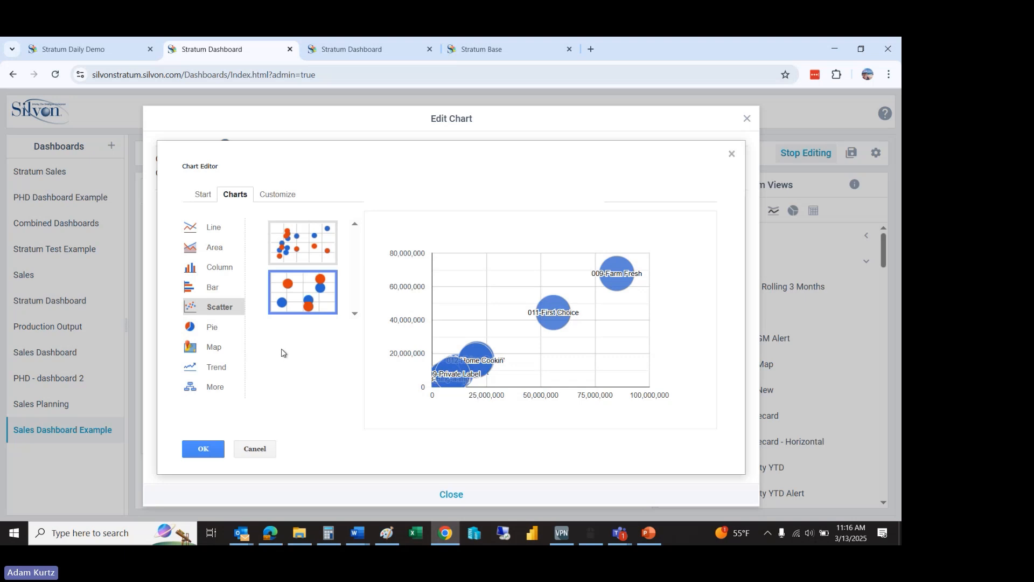
pyautogui.click(208, 324)
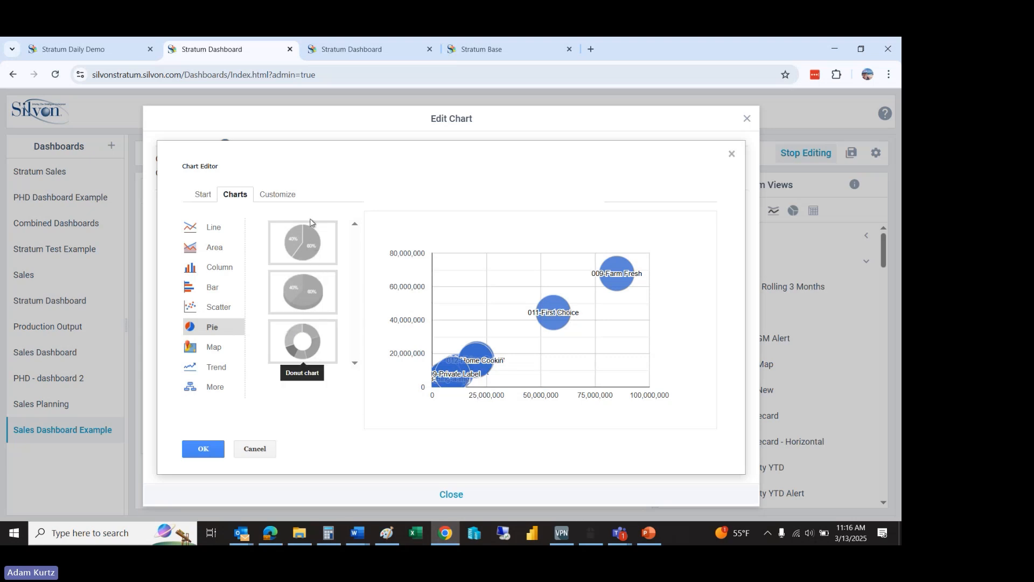
pyautogui.click(305, 240)
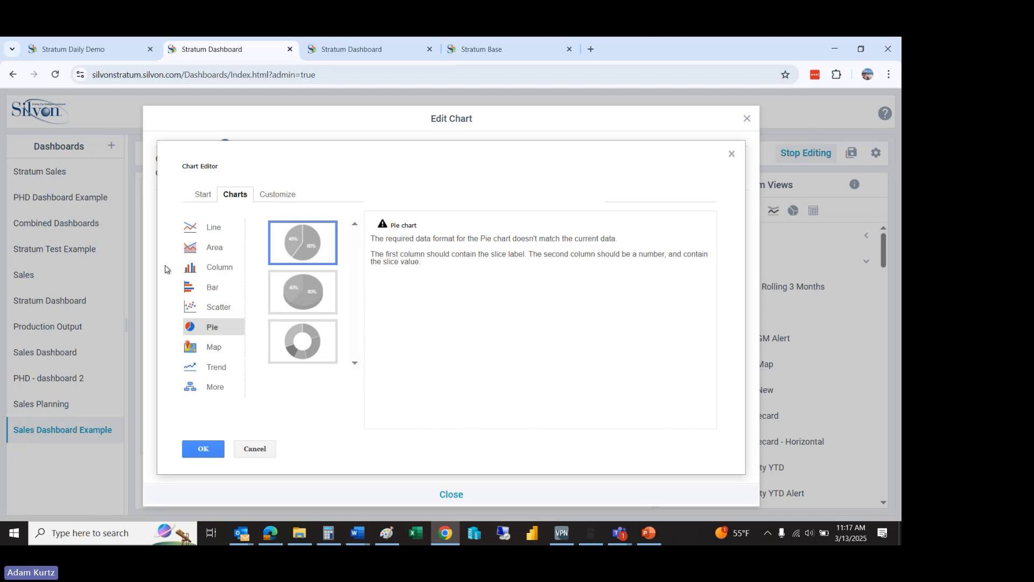
# Step: Try the scatter and bubble variants for the sales data, ending on the standard scatter chart, and inspect its 009-Farm Fresh points
pyautogui.click(212, 312)
pyautogui.click(310, 247)
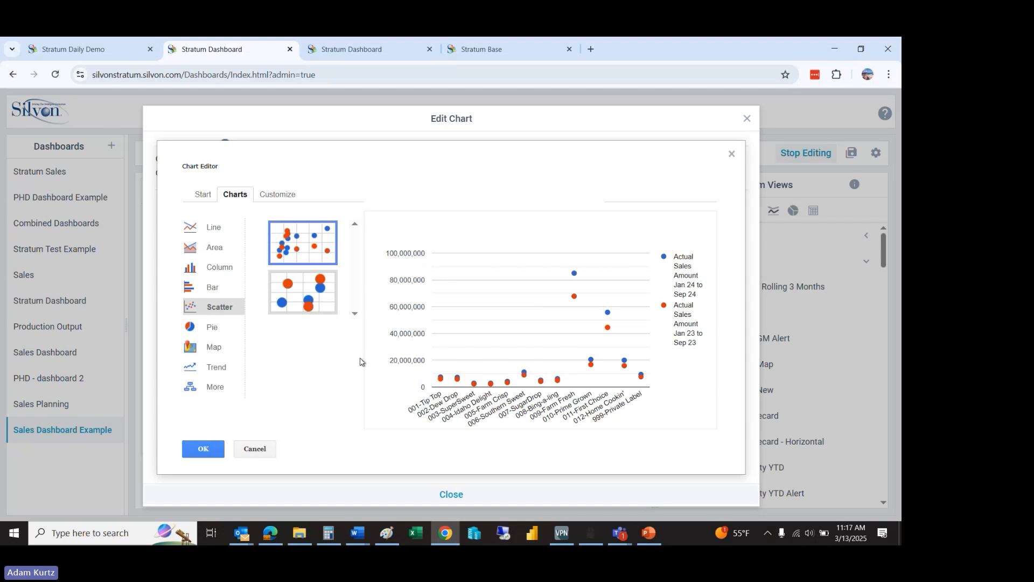
pyautogui.click(299, 287)
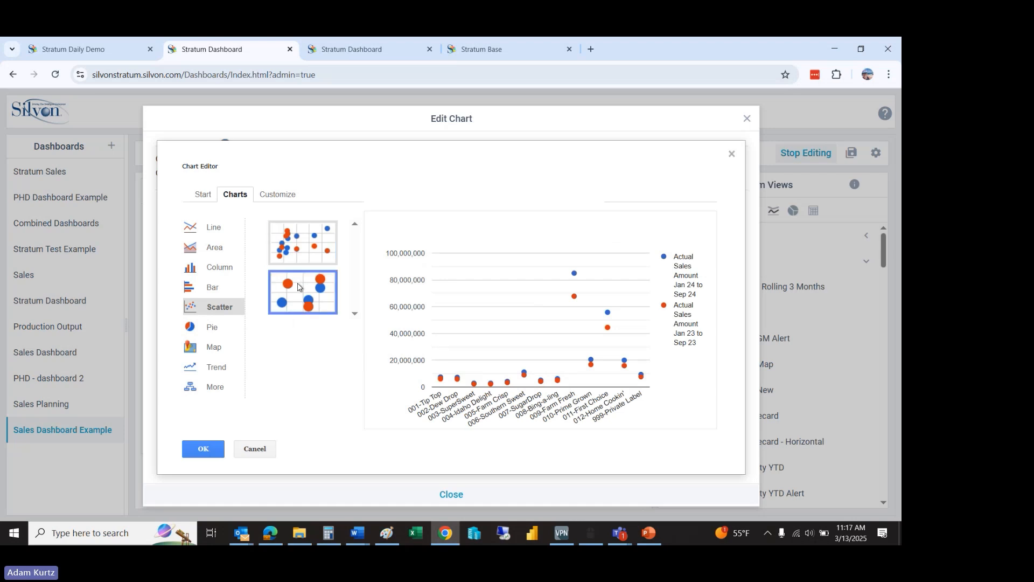
pyautogui.click(301, 254)
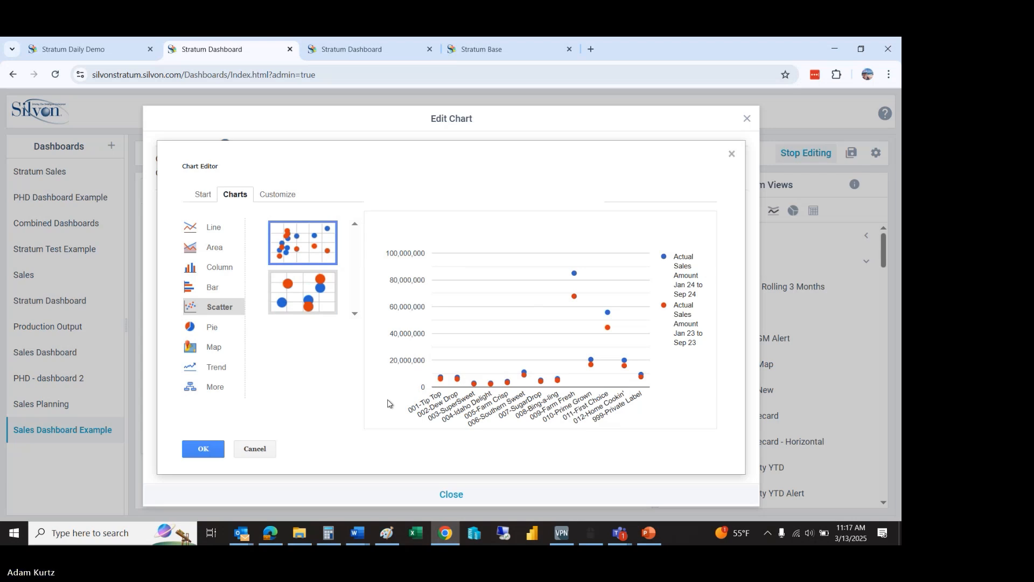
pyautogui.moveTo(572, 271)
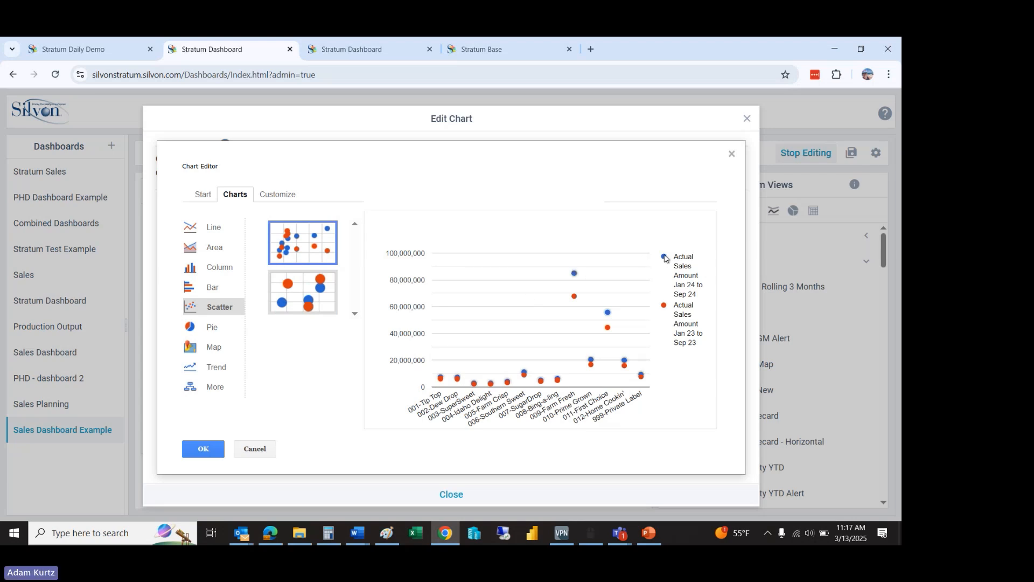
pyautogui.moveTo(574, 294)
# Step: Try the stacked bar chart and the side-by-side bar chart for the sales data
pyautogui.click(208, 287)
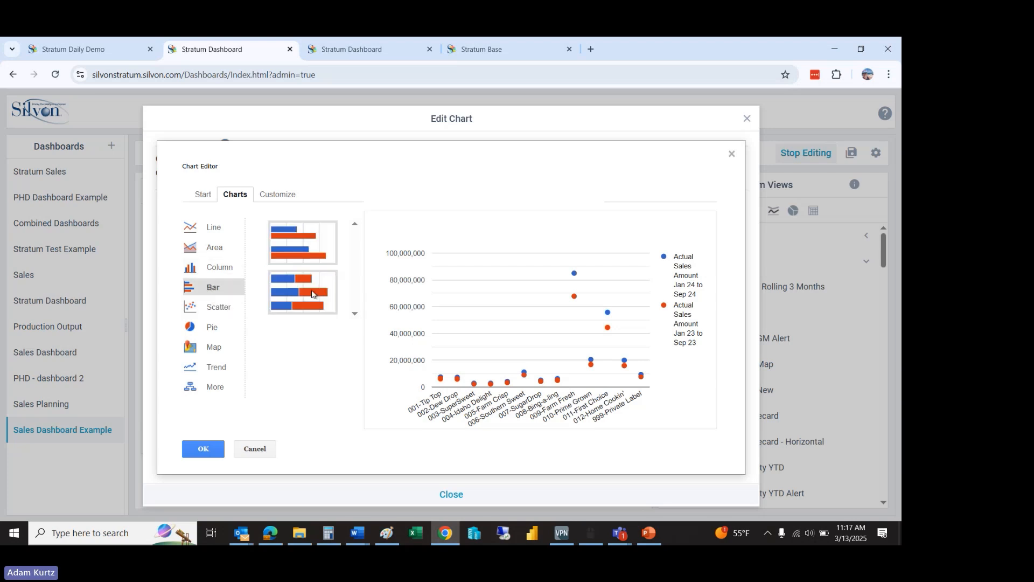
pyautogui.click(312, 294)
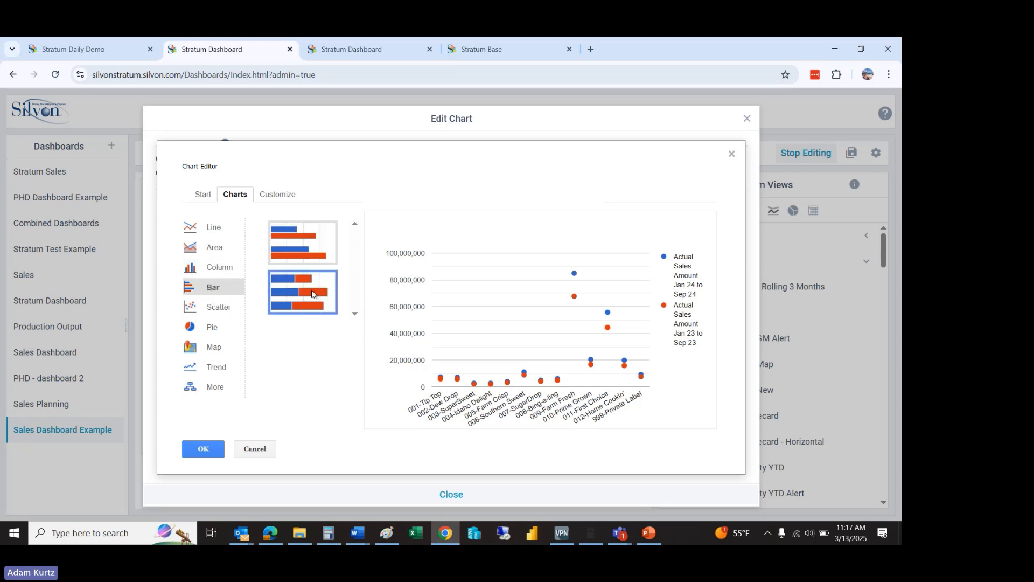
pyautogui.click(298, 253)
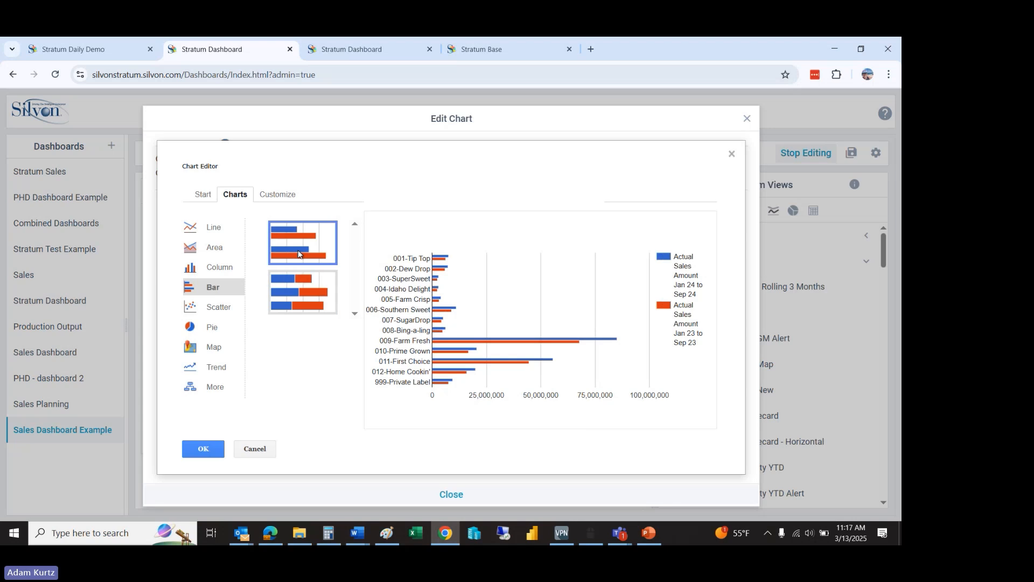
# Step: Try the area, stacked area and stepped area charts for the sales data
pyautogui.click(229, 273)
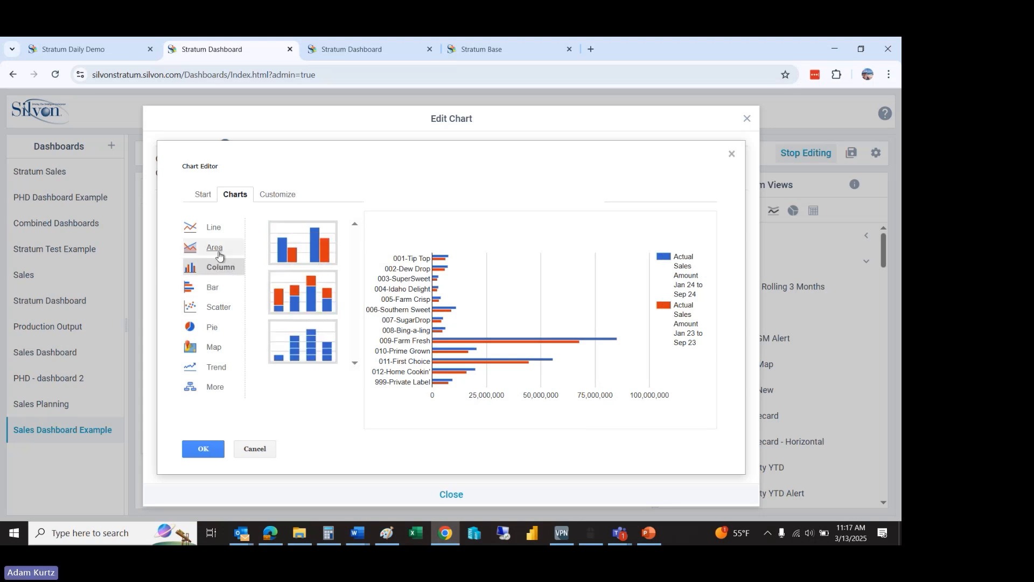
pyautogui.click(220, 254)
pyautogui.click(324, 243)
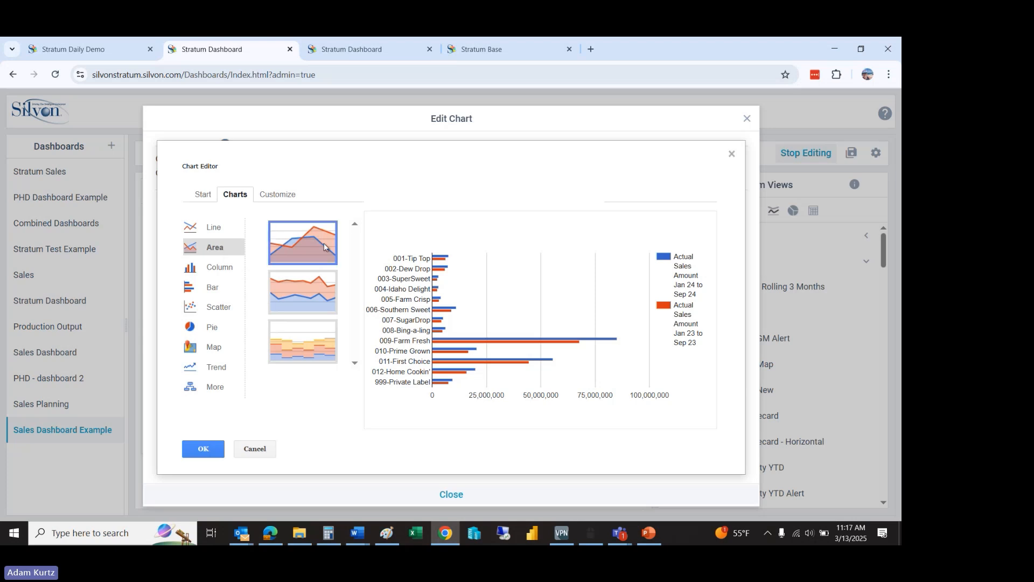
pyautogui.click(305, 302)
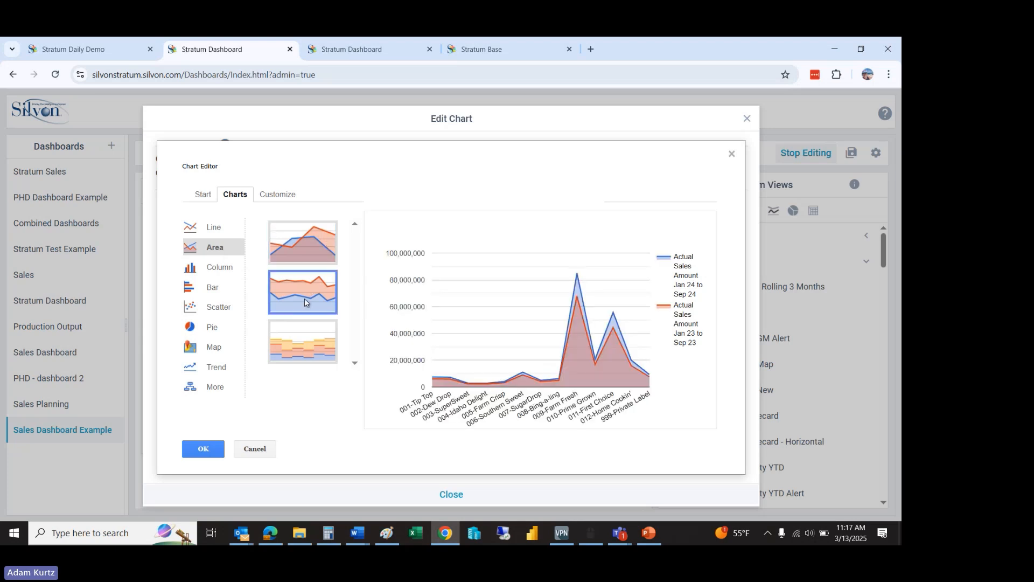
pyautogui.click(300, 362)
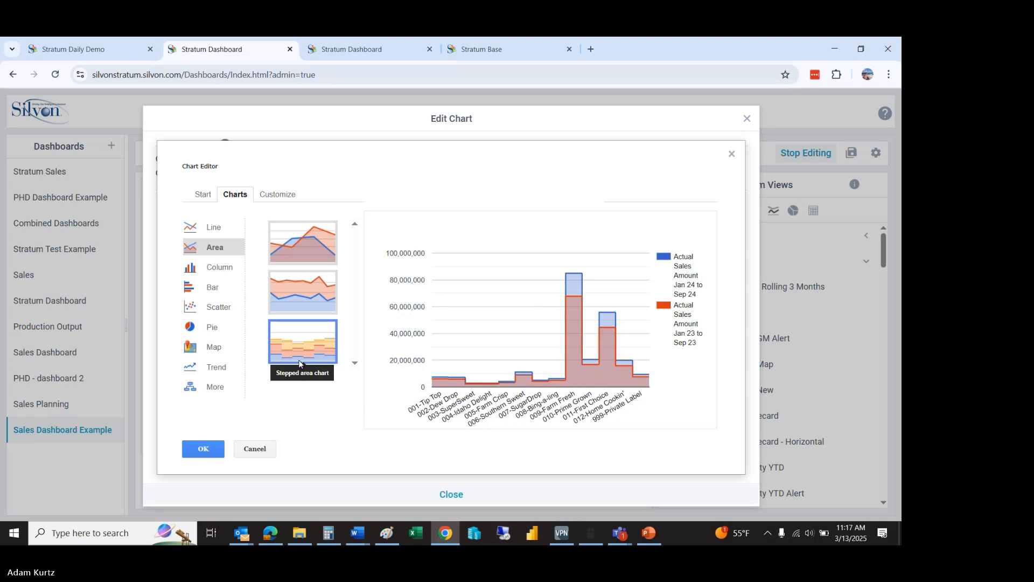
# Step: Try the line, smooth line, combo and radar charts, ending on the plain line chart
pyautogui.click(219, 238)
pyautogui.click(319, 260)
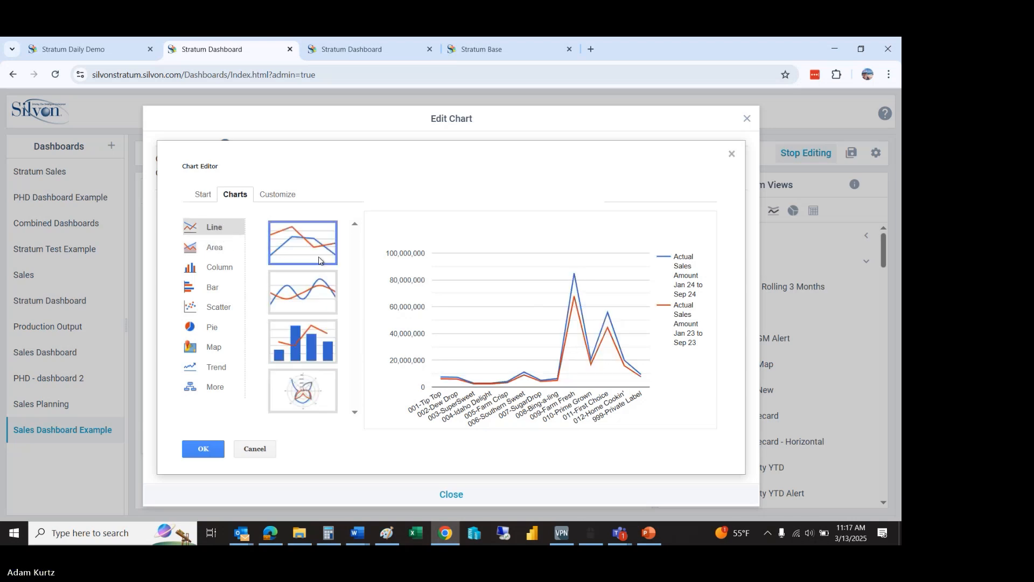
pyautogui.click(316, 310)
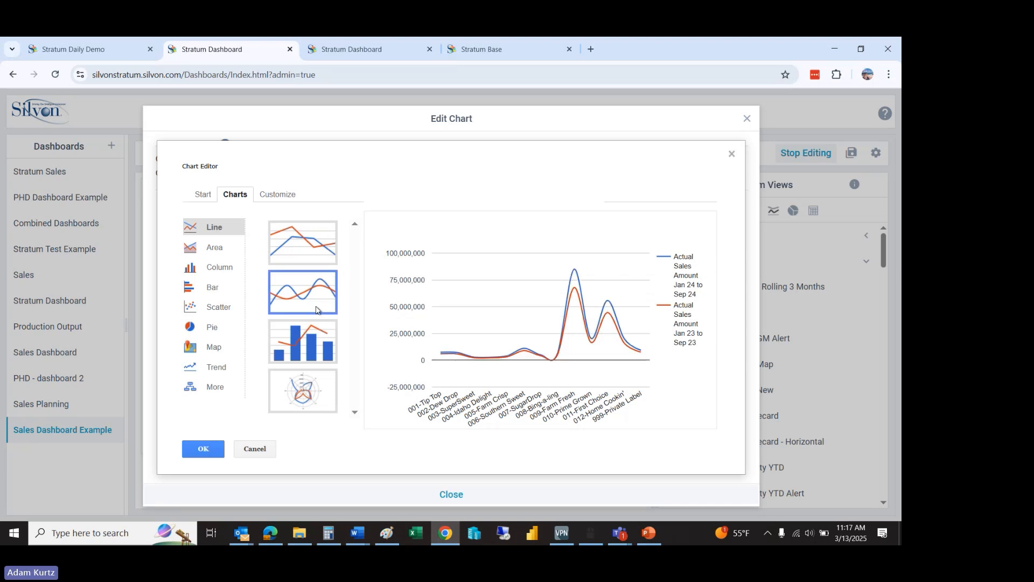
pyautogui.click(324, 354)
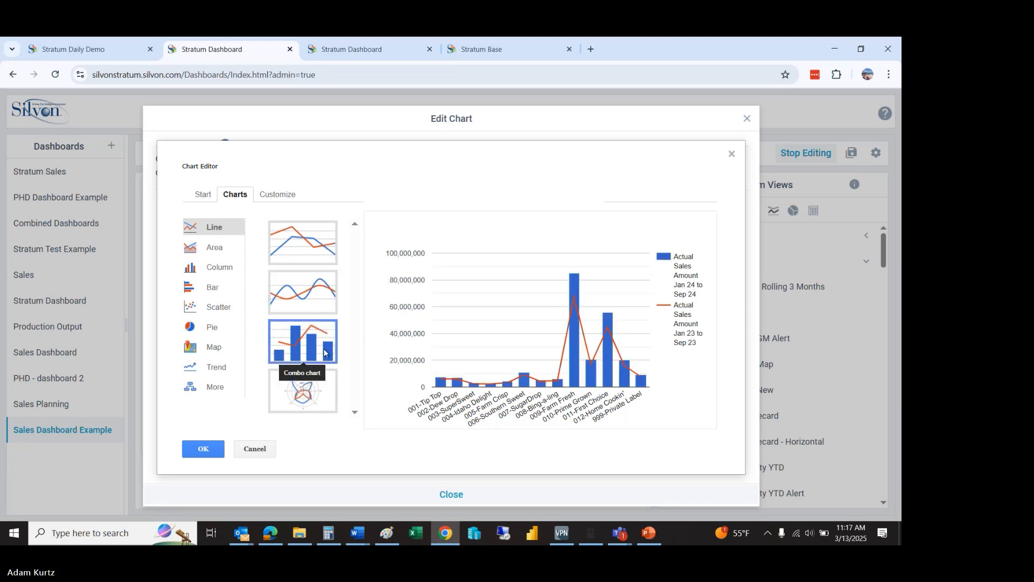
pyautogui.click(316, 408)
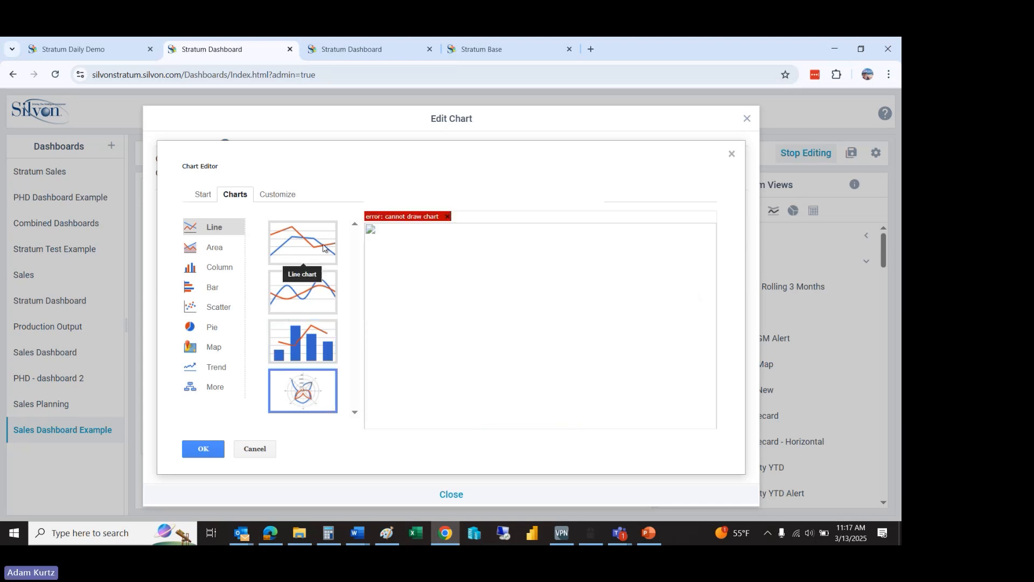
pyautogui.click(305, 233)
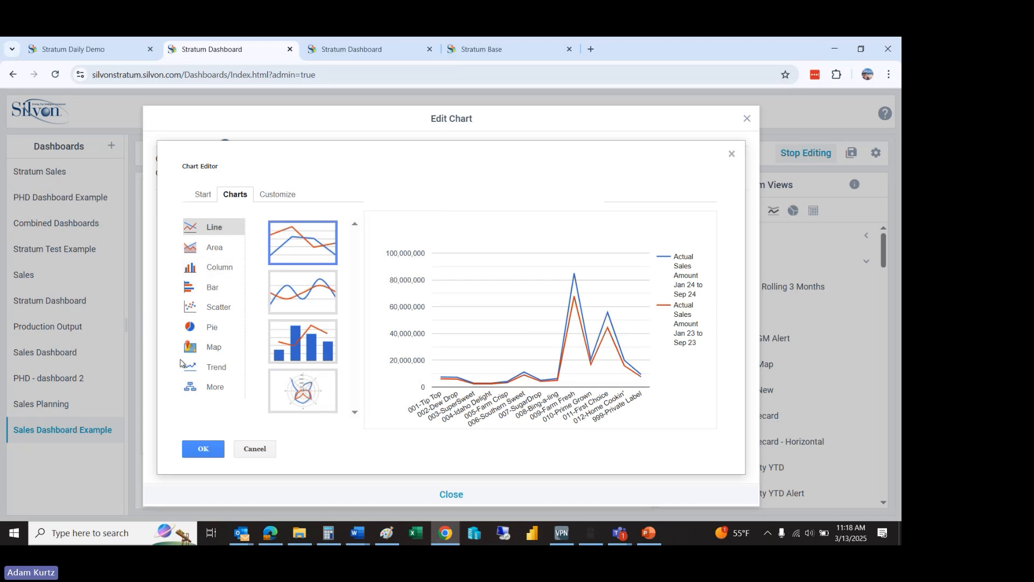
# Step: Look through the Trend and More chart categories, and compare the recommended charts with the full chart list
pyautogui.click(196, 373)
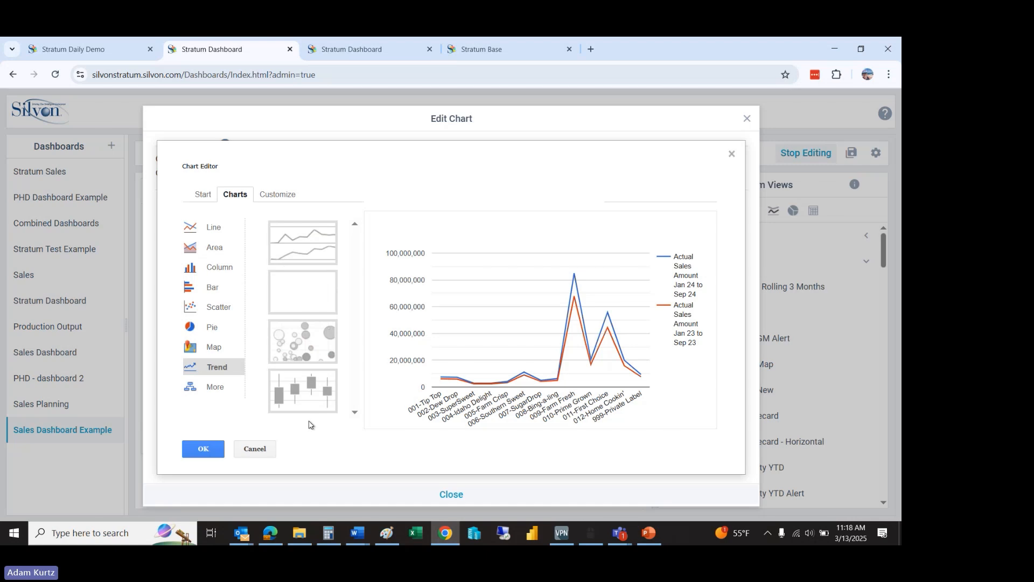
pyautogui.click(212, 390)
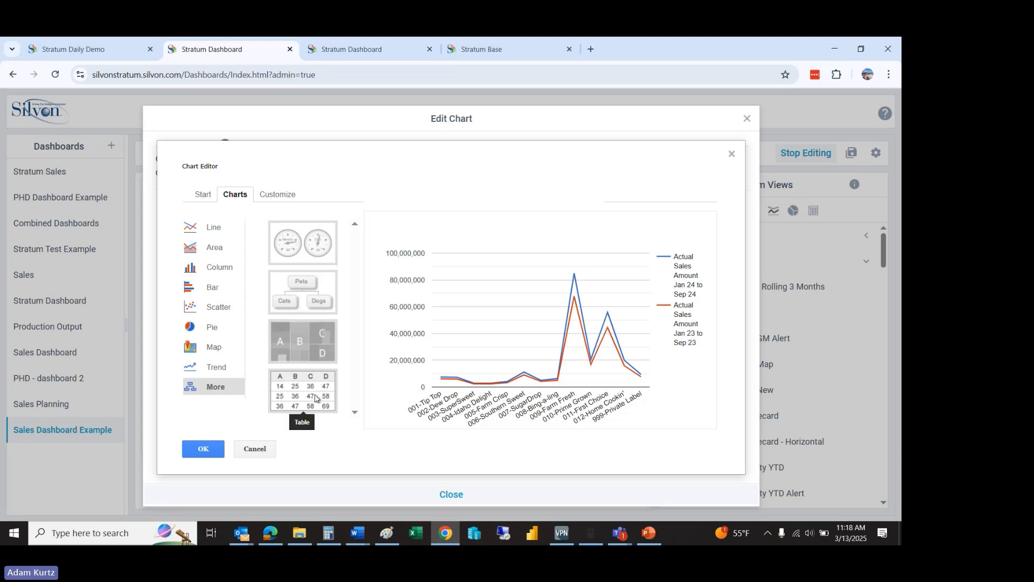
pyautogui.click(197, 197)
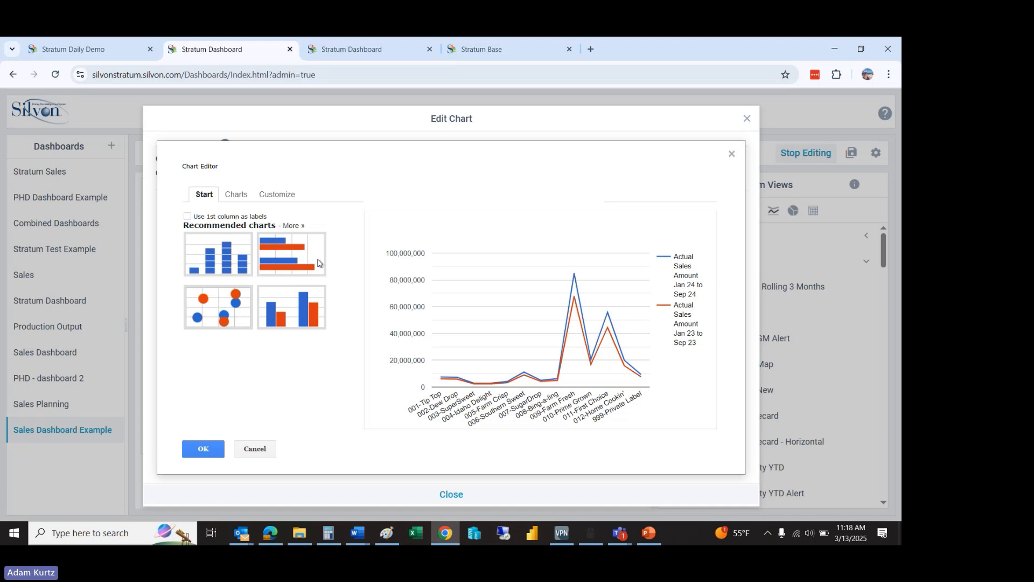
pyautogui.click(290, 226)
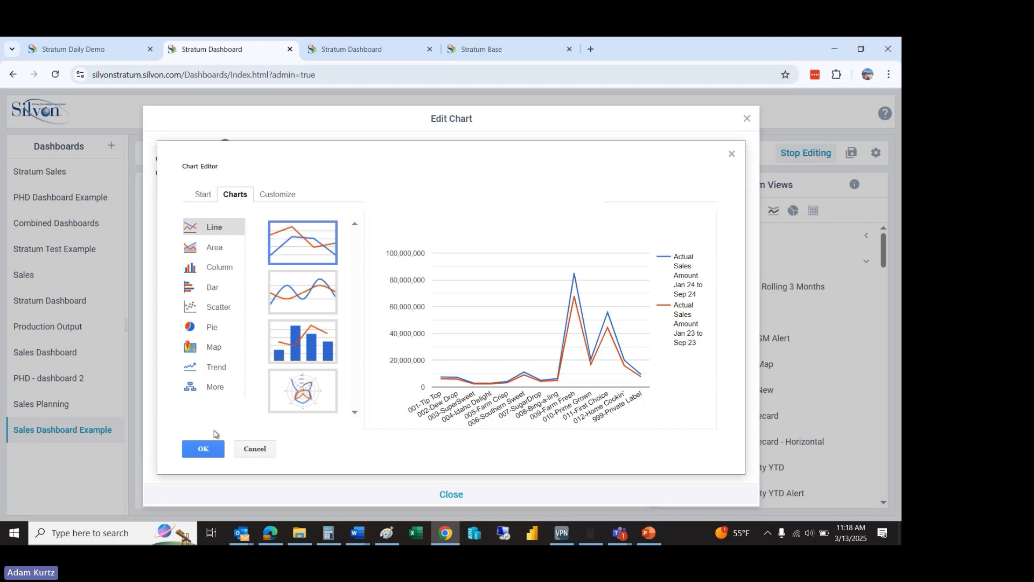
# Step: Set Comparative Sales to the recommended side-by-side column chart, apply and close the chart editing, and widen its tile on the dashboard
pyautogui.click(190, 200)
pyautogui.click(281, 254)
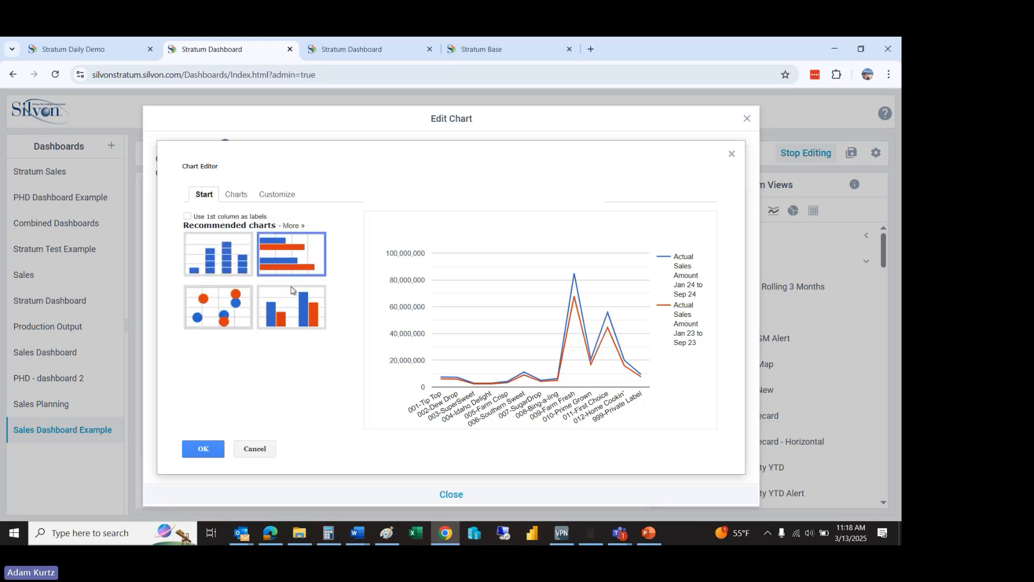
pyautogui.click(295, 306)
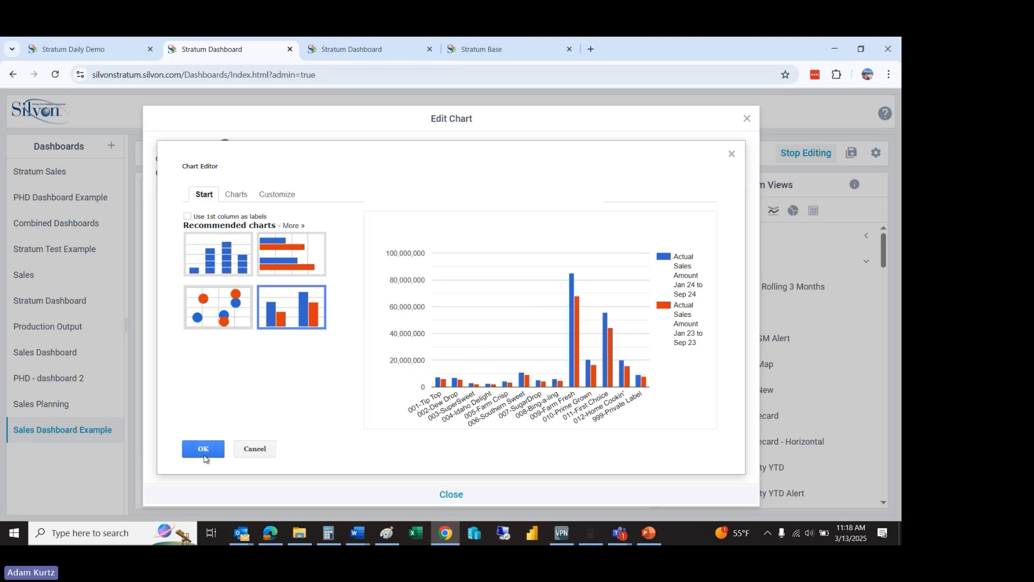
pyautogui.click(204, 449)
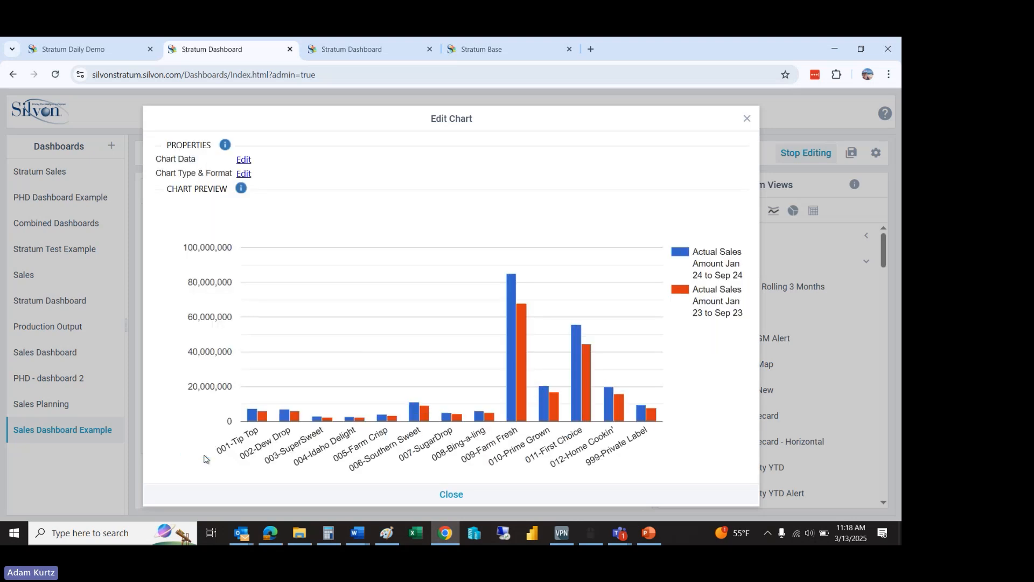
pyautogui.click(451, 494)
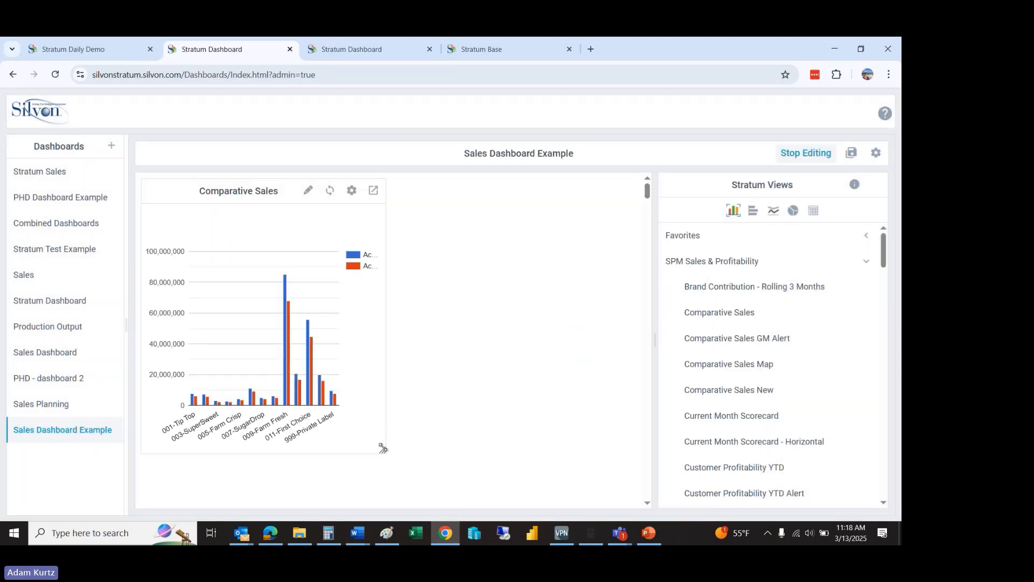
pyautogui.moveTo(382, 448); pyautogui.dragTo(425, 447)
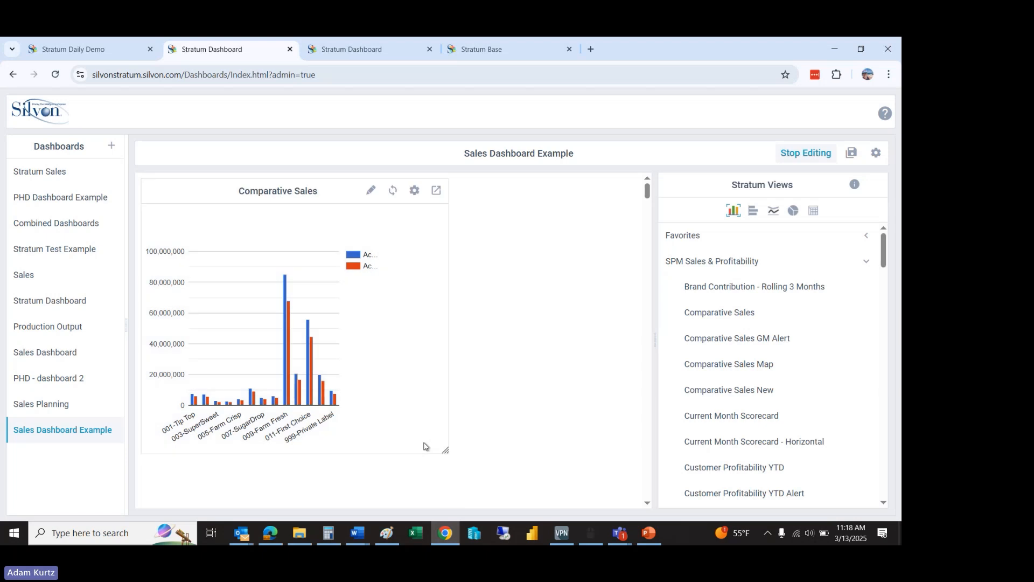
# Step: Refresh the Comparative Sales column chart and move its legend to the top, applying the format and closing the chart editing
pyautogui.click(393, 193)
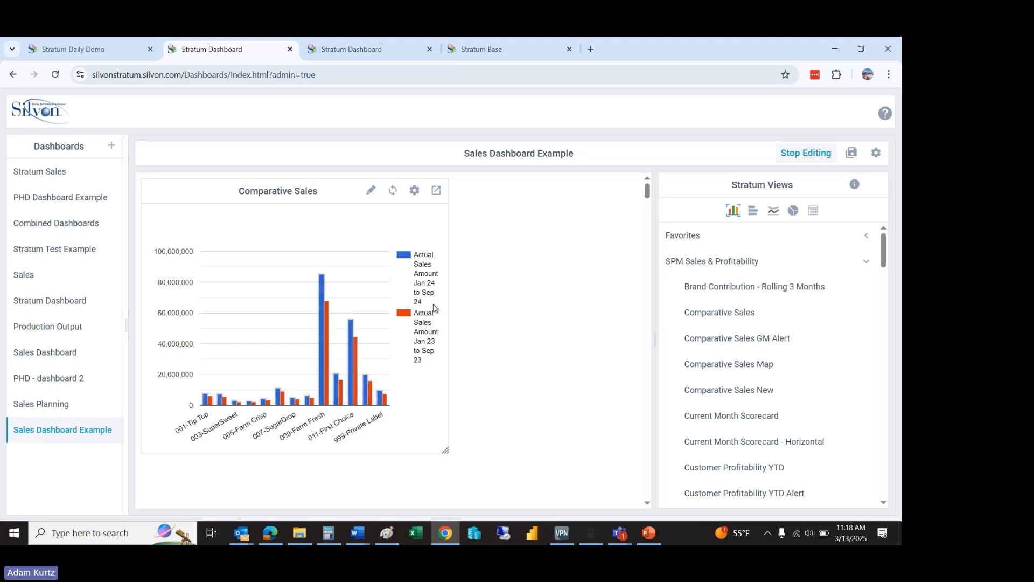
pyautogui.click(415, 191)
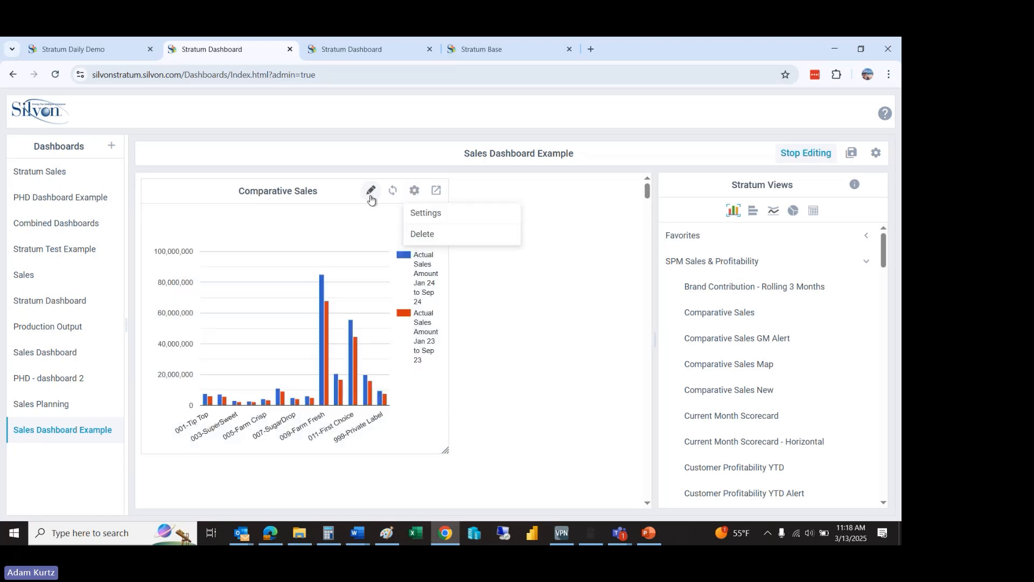
pyautogui.click(370, 191)
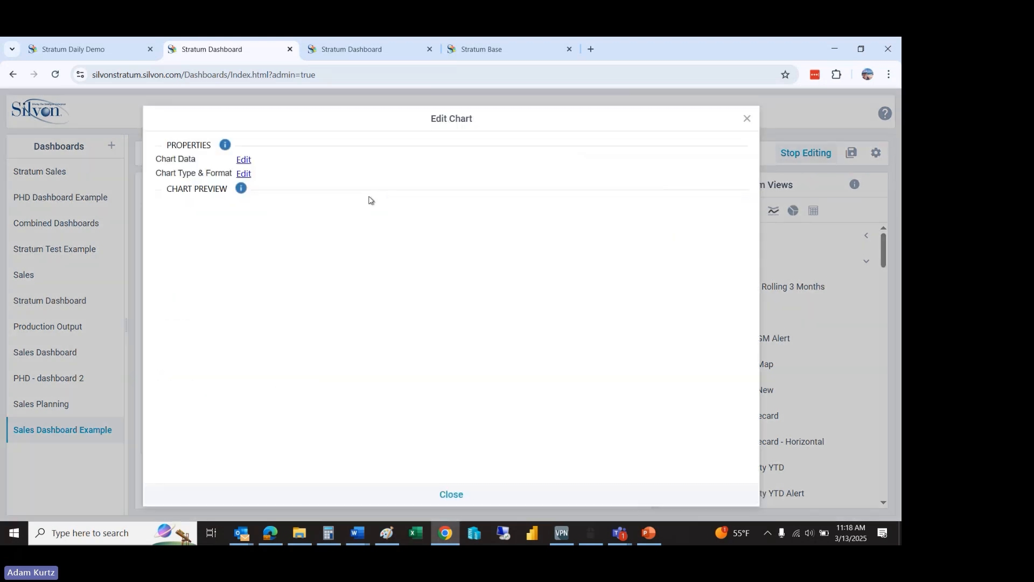
pyautogui.click(243, 175)
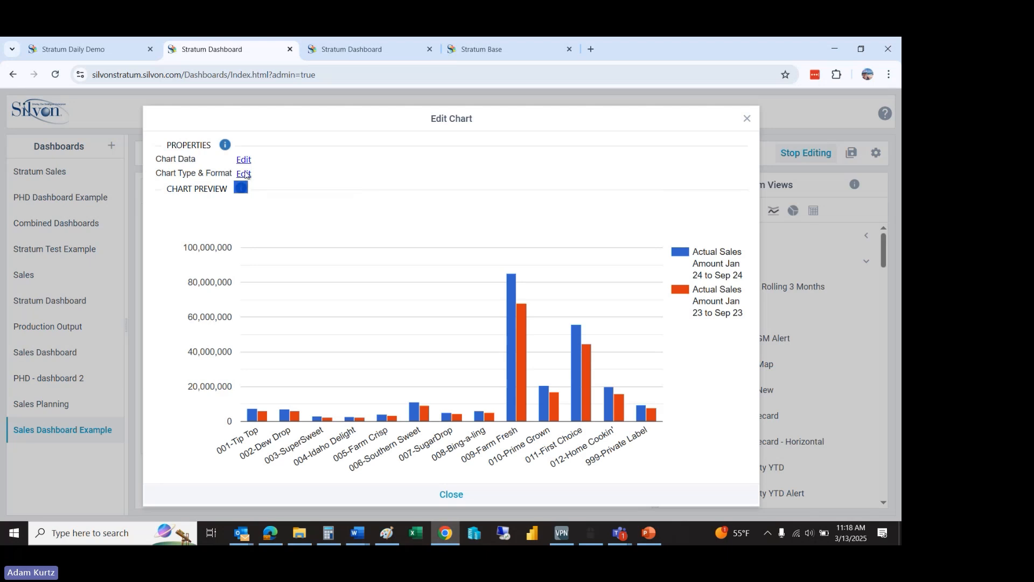
pyautogui.click(279, 193)
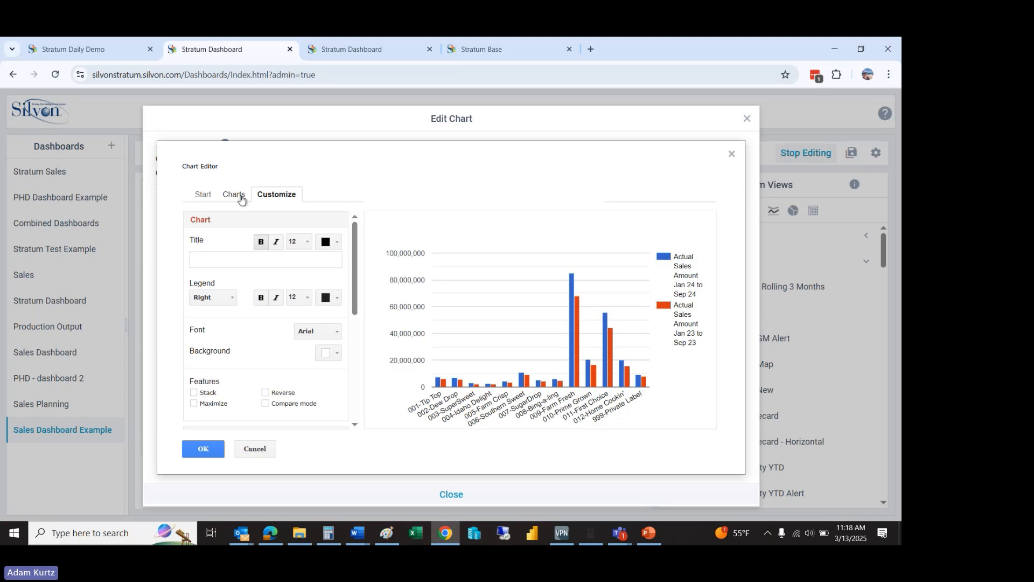
pyautogui.moveTo(357, 241)
pyautogui.mouseDown()
pyautogui.moveTo(362, 337)
pyautogui.moveTo(369, 231)
pyautogui.mouseUp()
pyautogui.click(235, 297)
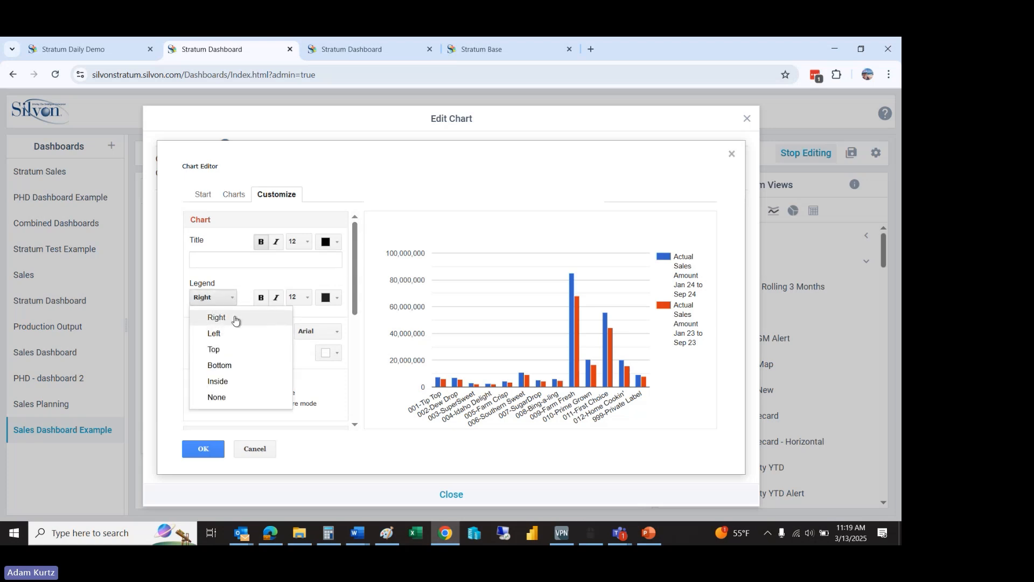
pyautogui.click(223, 349)
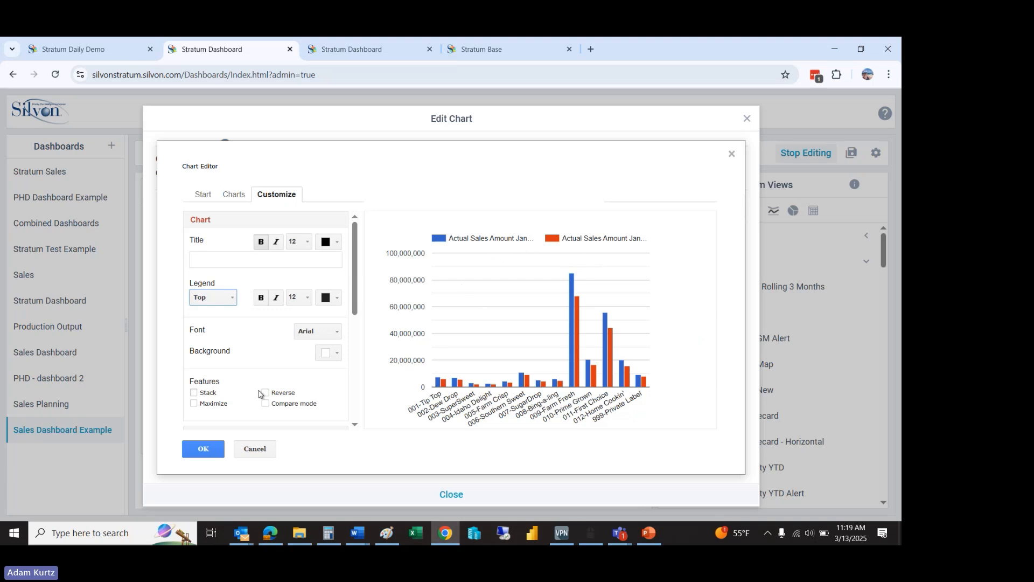
pyautogui.click(203, 449)
pyautogui.click(450, 493)
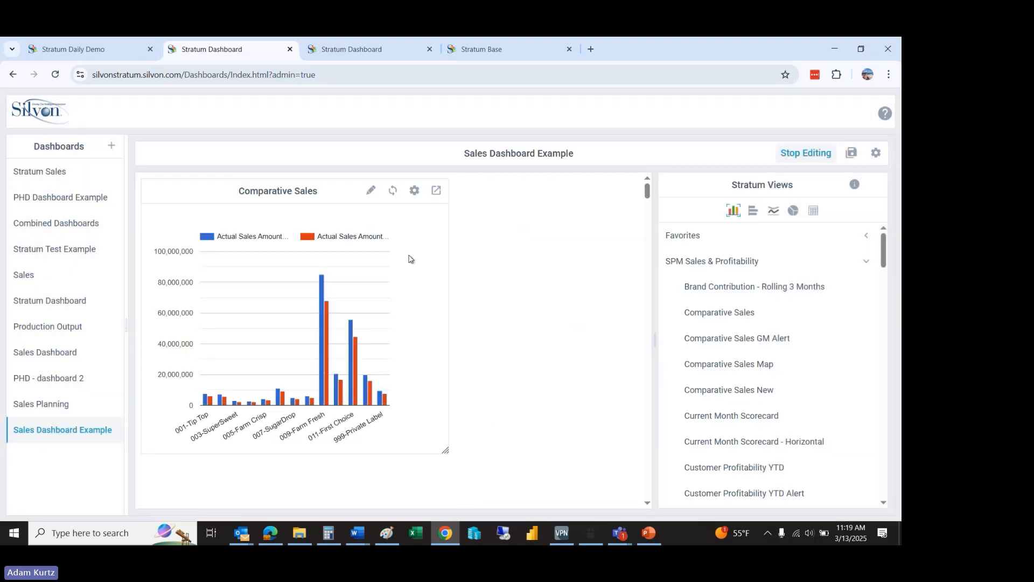
pyautogui.click(393, 190)
# Step: Add a pie chart of the Comparative Sales view to the dashboard beside the column chart
pyautogui.click(791, 213)
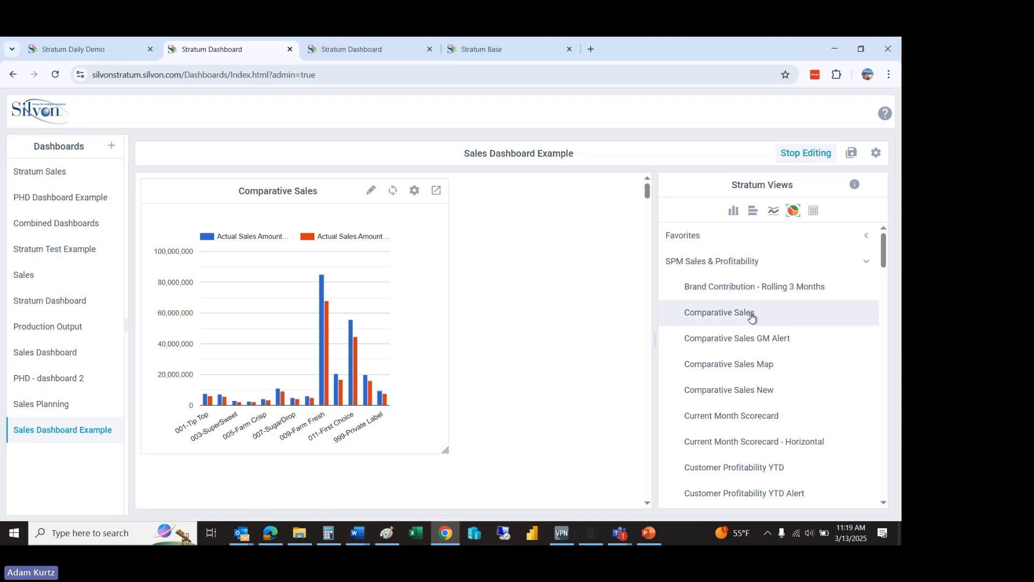
pyautogui.moveTo(752, 317); pyautogui.dragTo(462, 192)
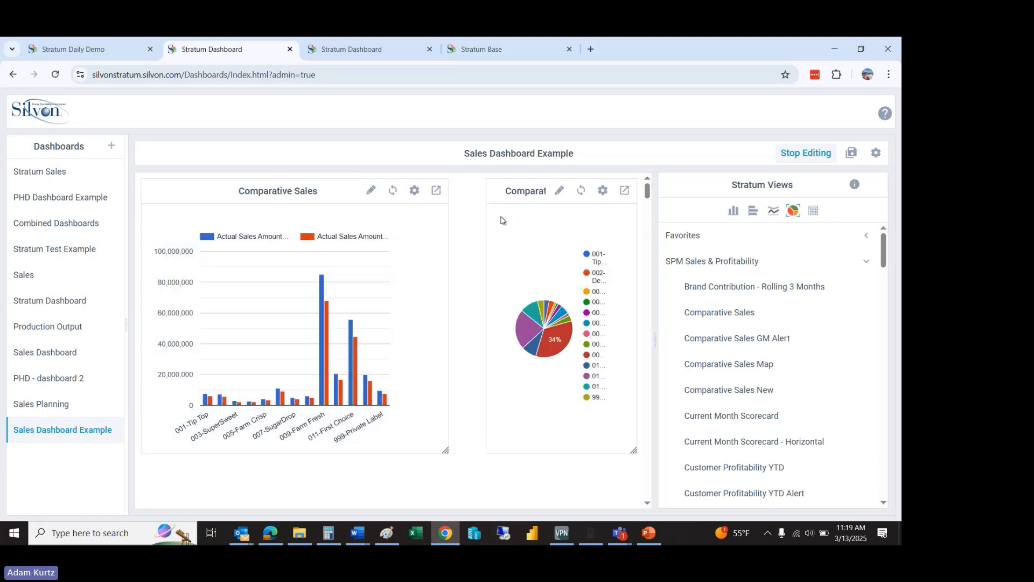
# Step: In the pie chart's data, exclude the July-to-September, September and MTD sales series with their % change columns, plus the Jan 24 to Sep 24 tooltip
pyautogui.click(559, 192)
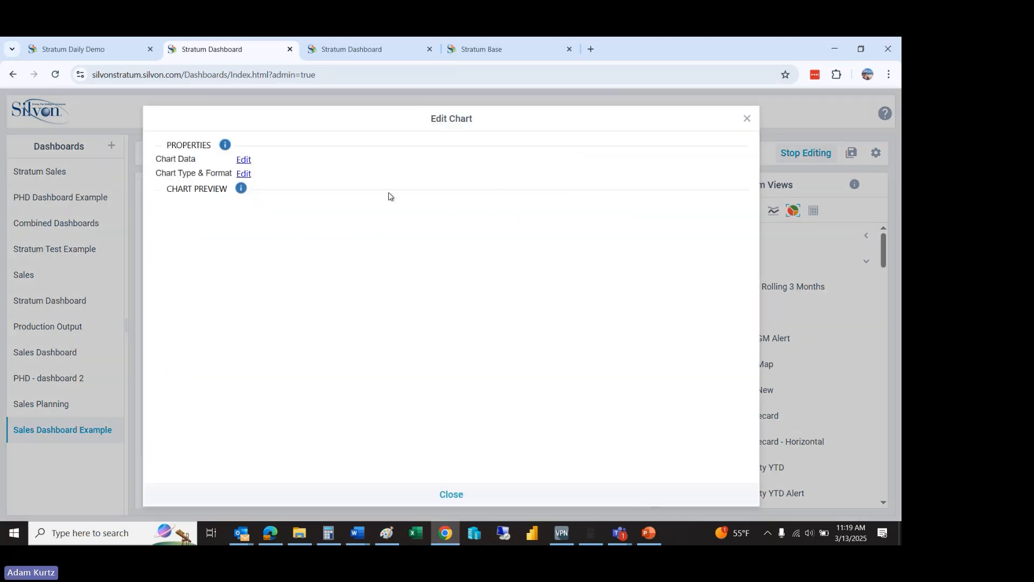
pyautogui.click(244, 160)
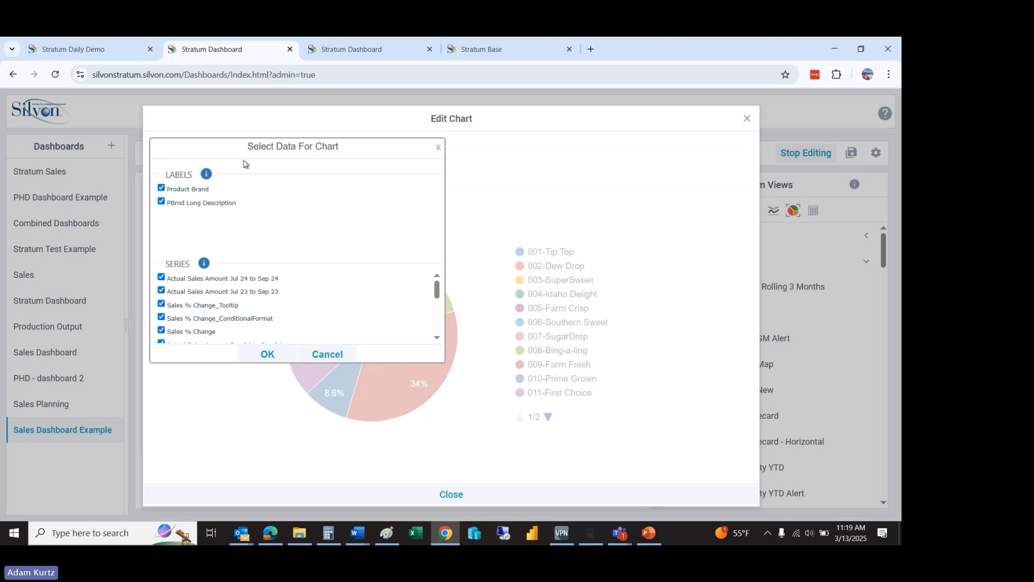
pyautogui.click(161, 277)
pyautogui.click(161, 290)
pyautogui.click(162, 317)
pyautogui.click(161, 329)
pyautogui.click(161, 342)
pyautogui.moveTo(437, 286); pyautogui.dragTo(437, 306)
pyautogui.click(161, 287)
pyautogui.click(161, 301)
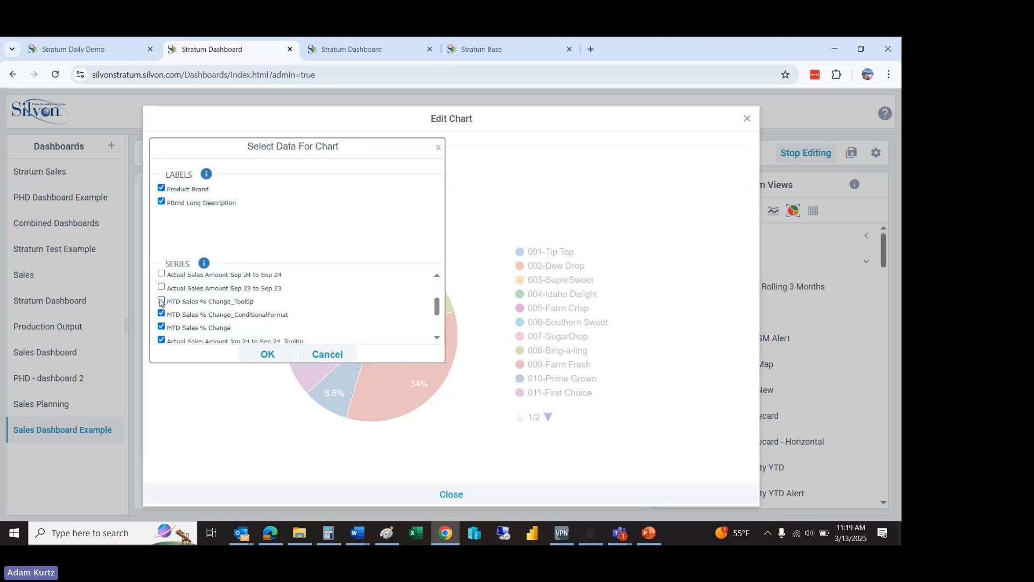
pyautogui.click(161, 341)
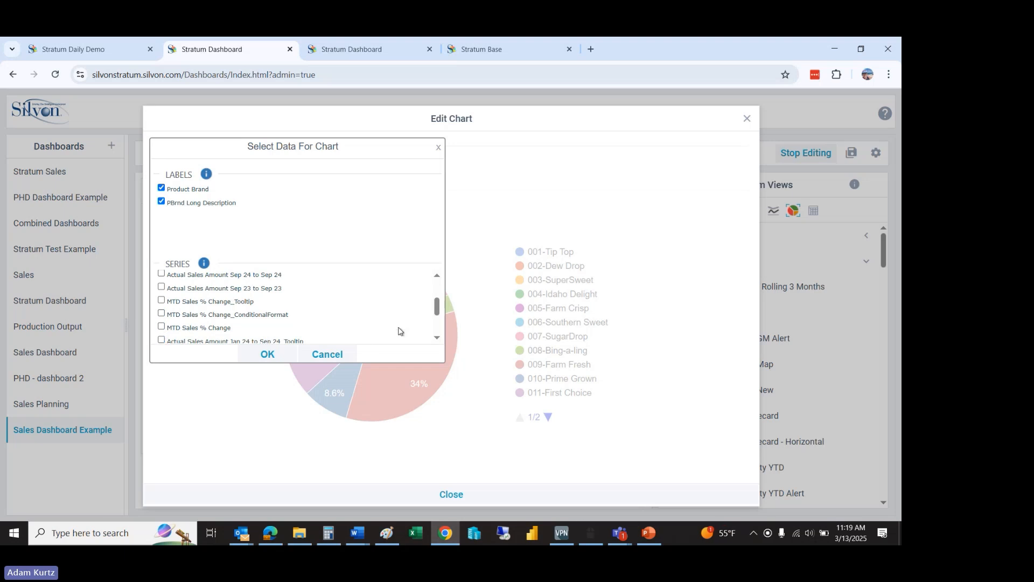
# Step: Exclude the Jan 23 to Sep 23 and YTD change series, keeping only Actual Sales Amount Jan 24 to Sep 24, and refresh the pie chart
pyautogui.moveTo(436, 305); pyautogui.dragTo(439, 322)
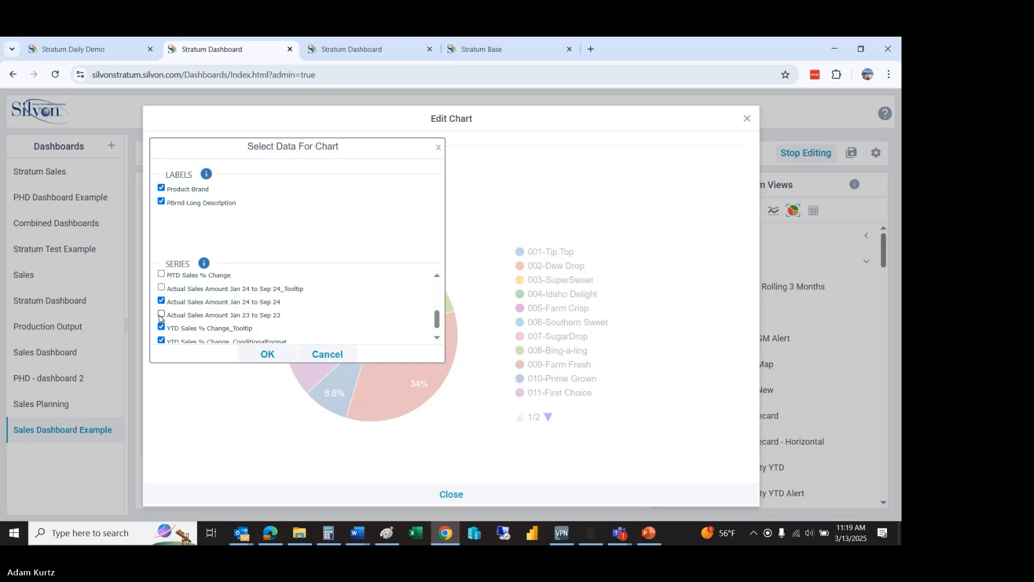
pyautogui.click(161, 326)
pyautogui.click(161, 340)
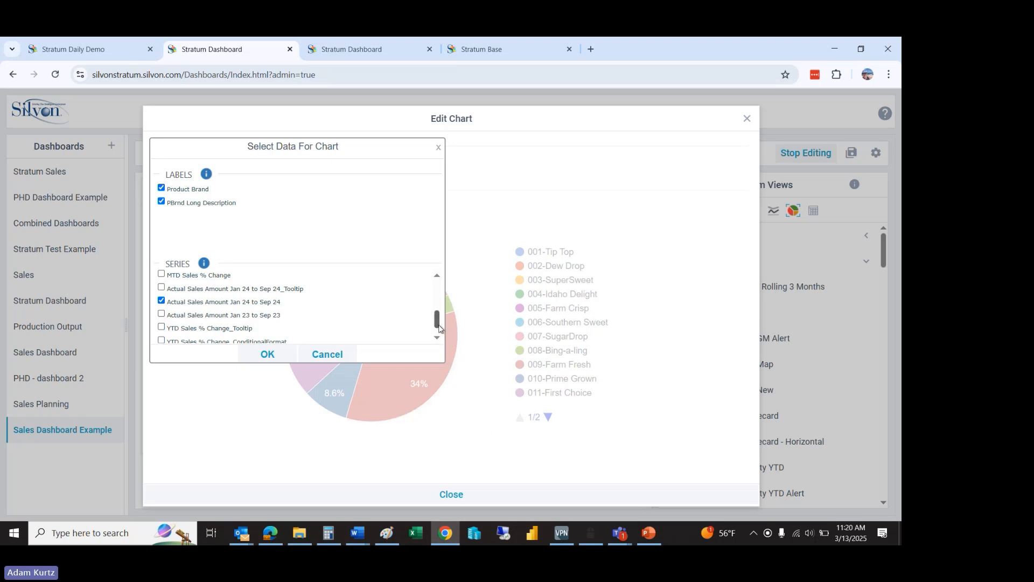
pyautogui.scroll(-1, 437, 324)
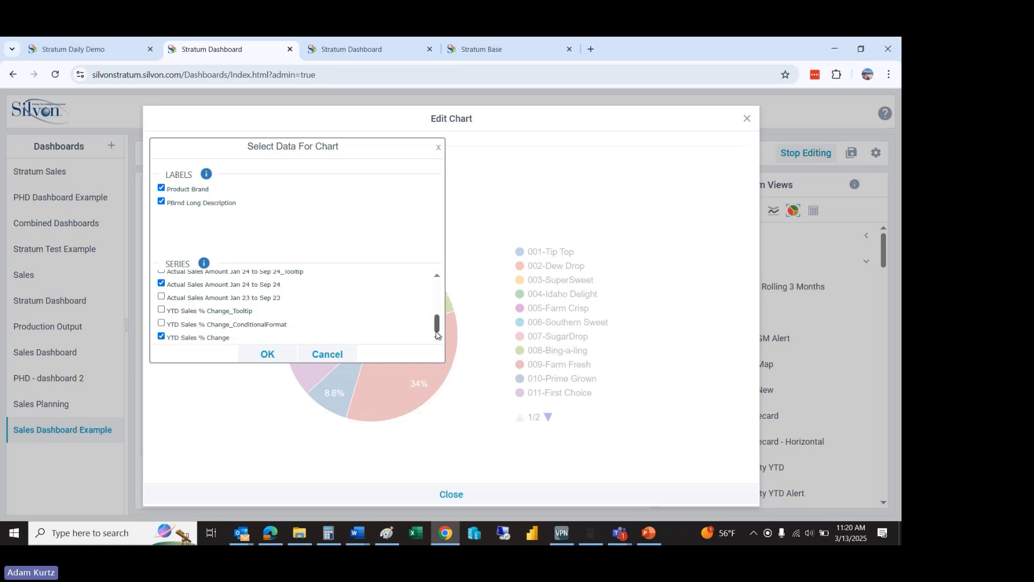
pyautogui.click(161, 336)
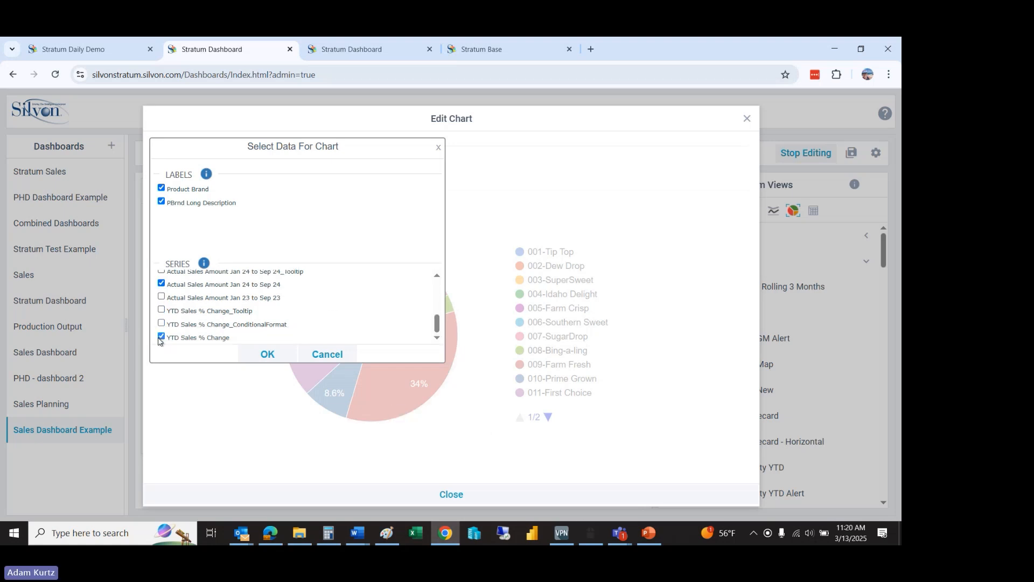
pyautogui.click(268, 354)
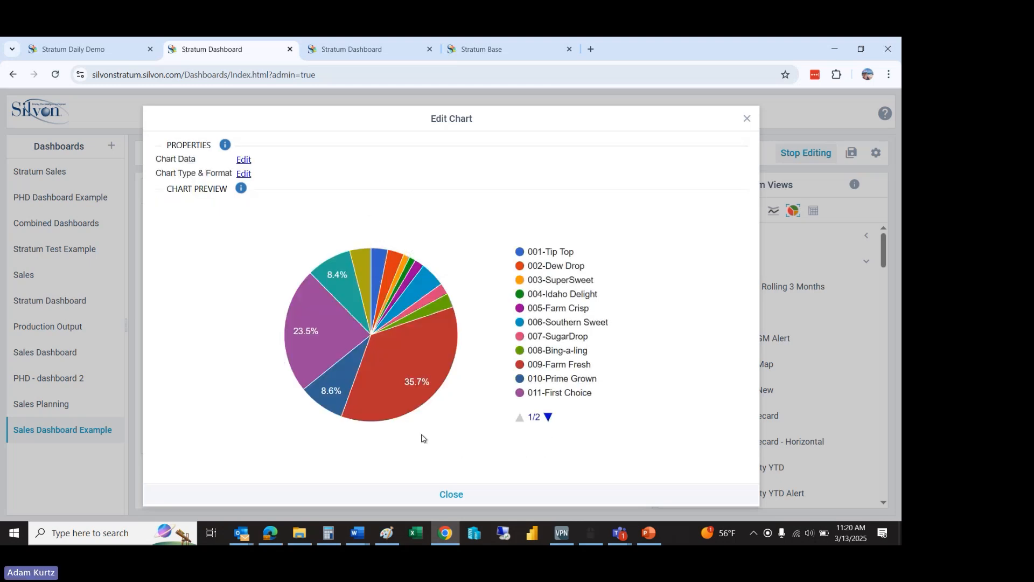
pyautogui.click(454, 491)
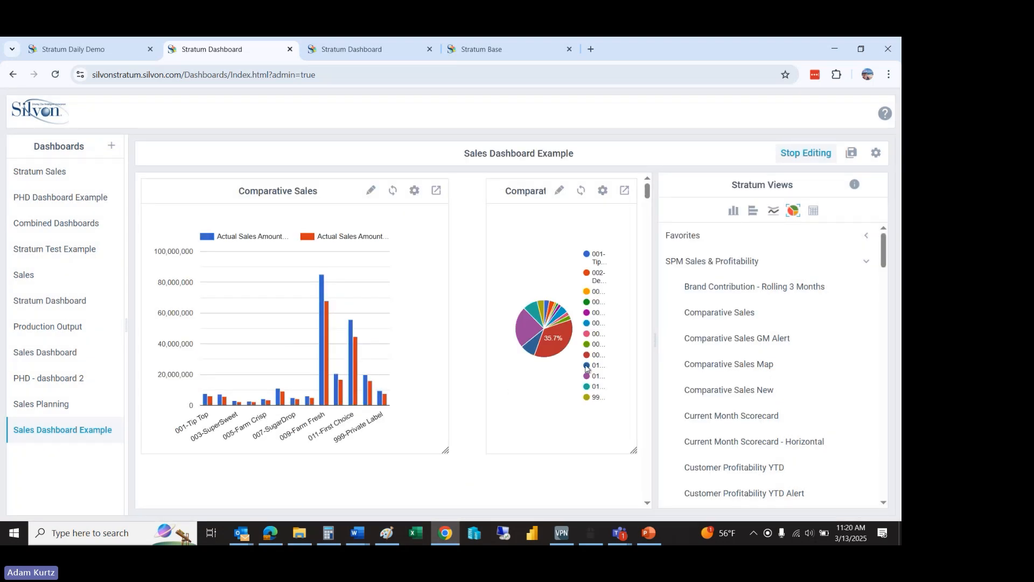
pyautogui.click(580, 191)
# Step: Enlarge the dashboard area, narrow the column chart tile, and place a widened pie chart tile directly beside it
pyautogui.moveTo(656, 218); pyautogui.dragTo(792, 219)
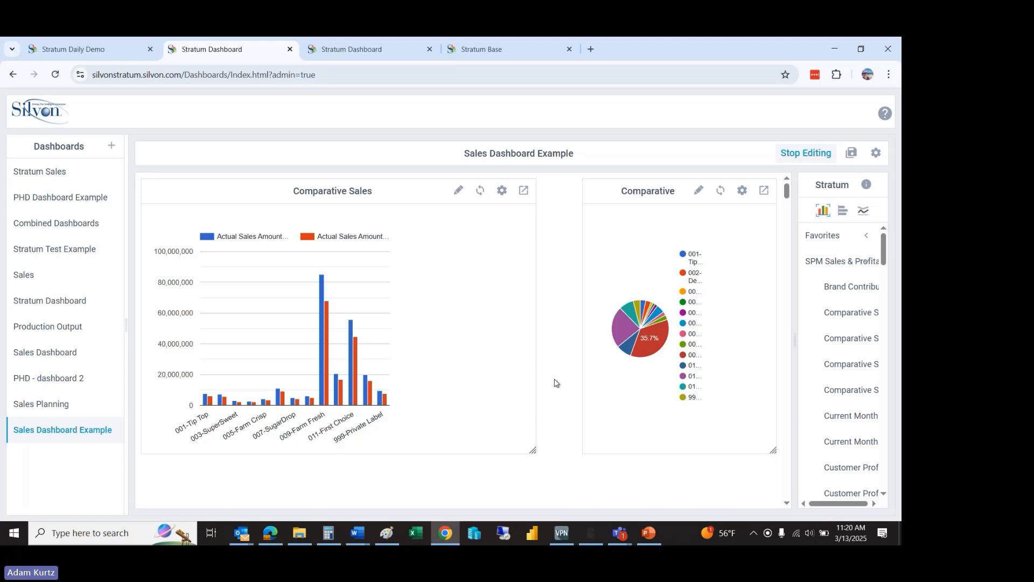
pyautogui.moveTo(532, 451); pyautogui.dragTo(427, 466)
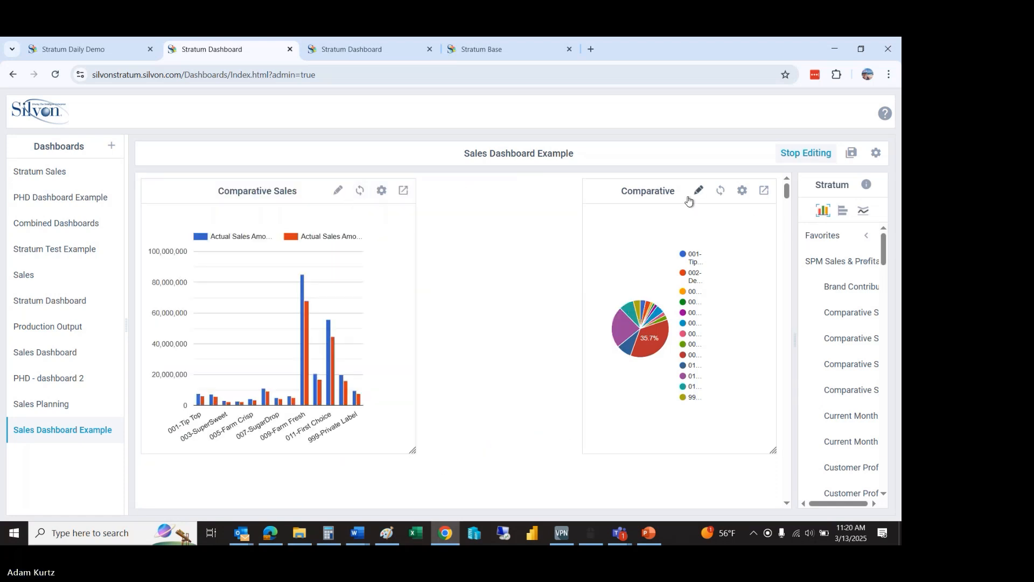
pyautogui.moveTo(670, 197); pyautogui.dragTo(512, 204)
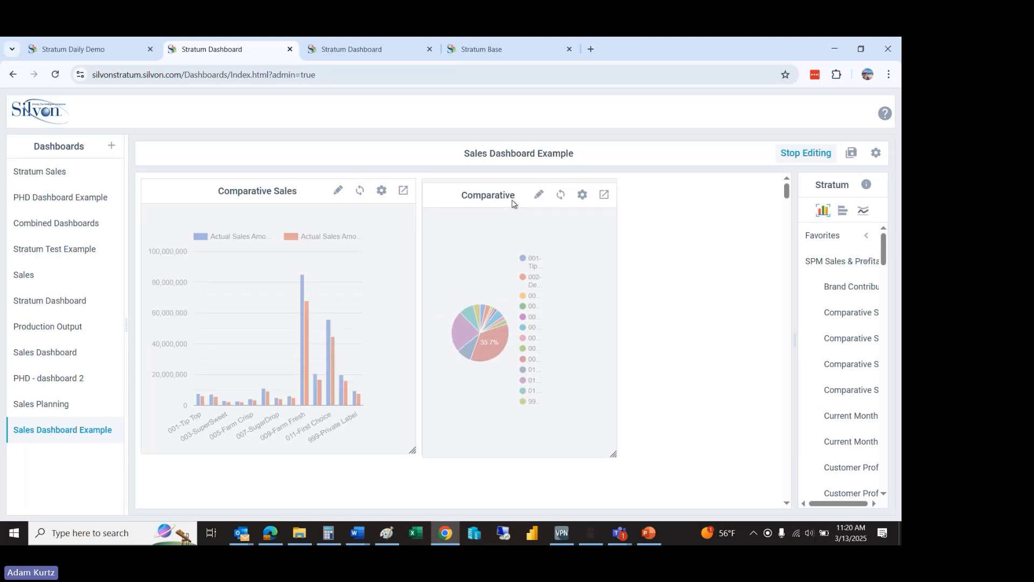
pyautogui.moveTo(620, 451); pyautogui.dragTo(666, 452)
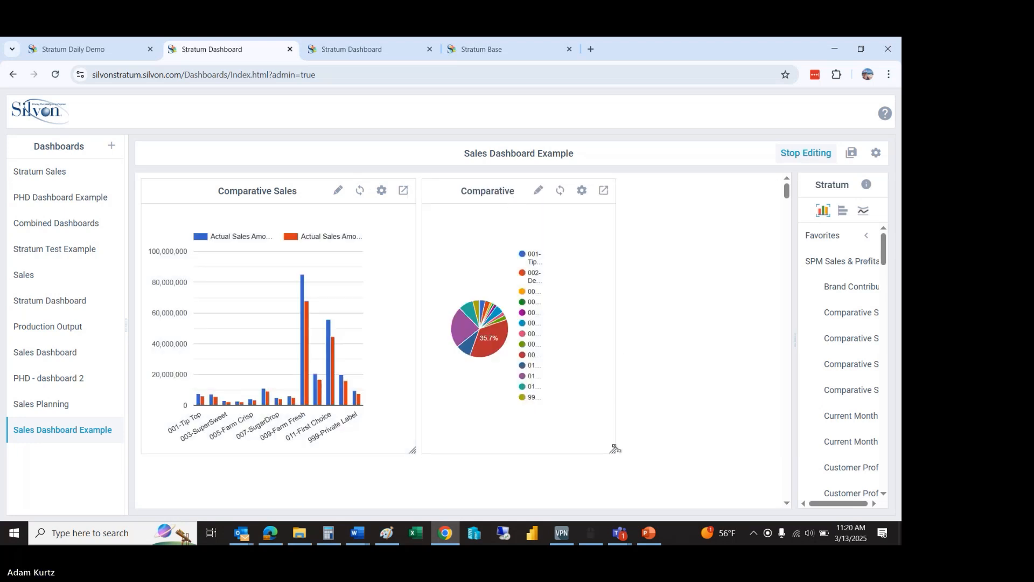
pyautogui.click(599, 193)
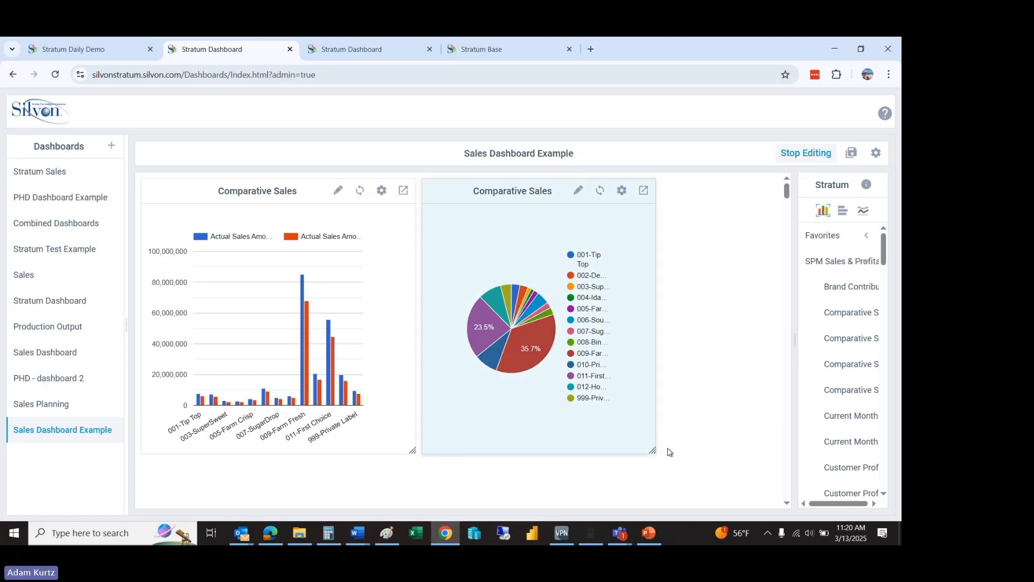
pyautogui.click(600, 192)
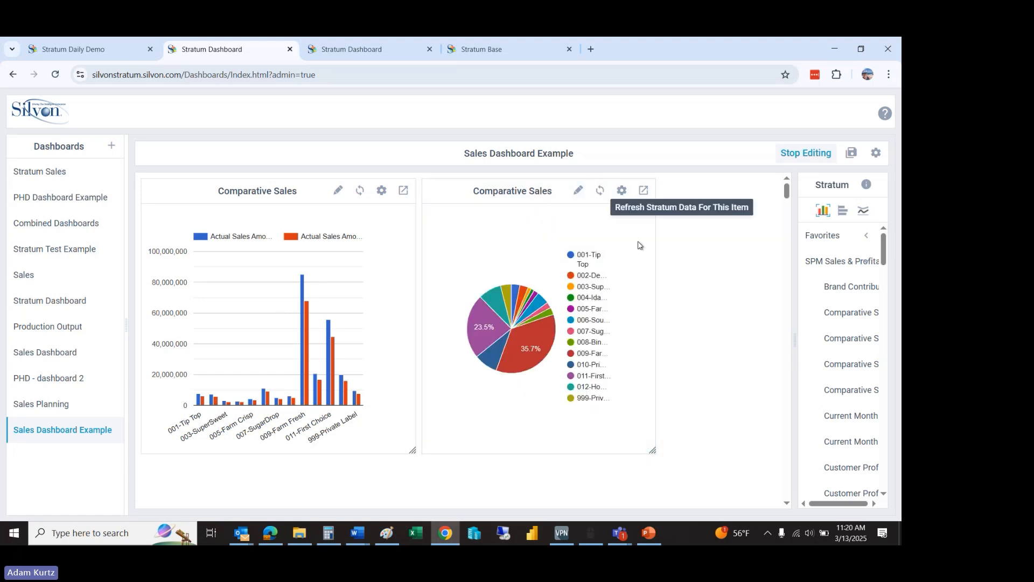
pyautogui.click(622, 191)
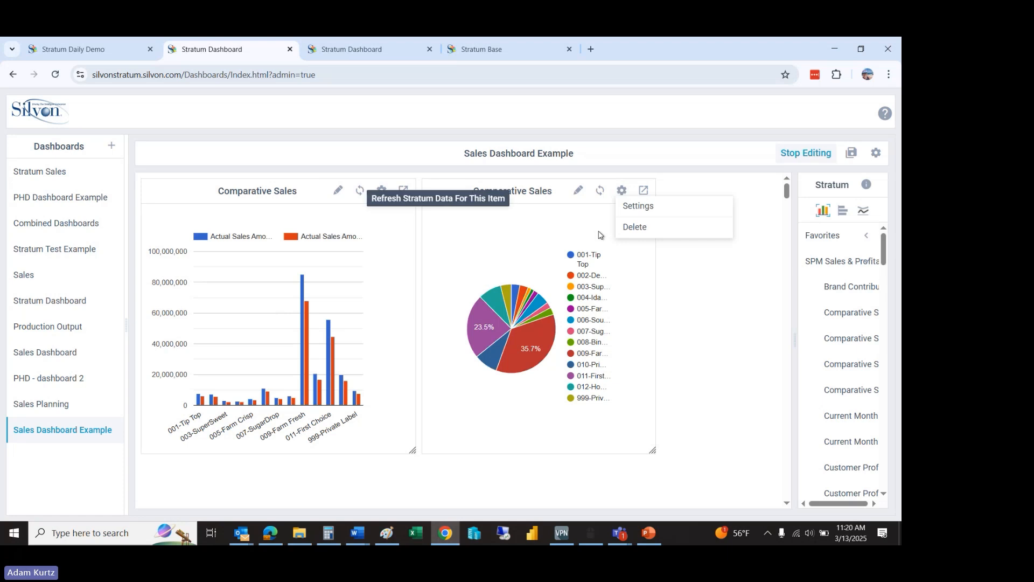
pyautogui.click(649, 207)
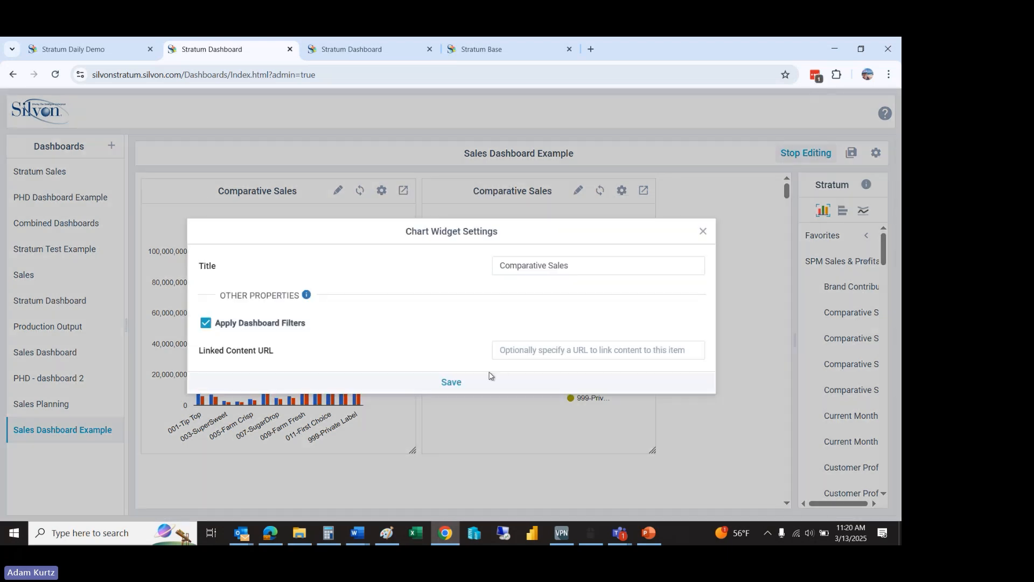
pyautogui.click(703, 231)
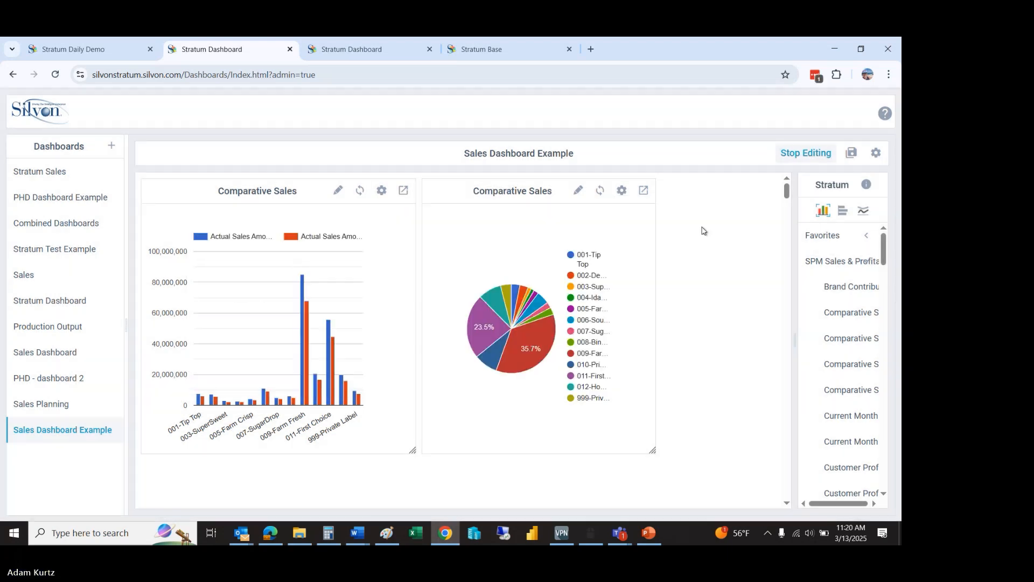
# Step: Move the pie chart's legend to the top, apply the format and close the chart editing
pyautogui.click(577, 191)
pyautogui.click(244, 174)
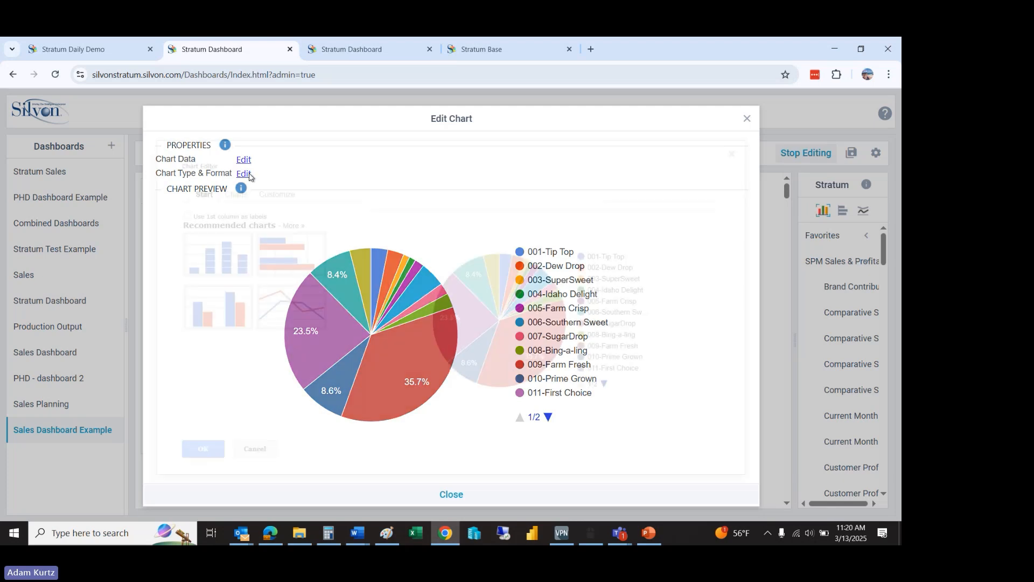
pyautogui.click(293, 196)
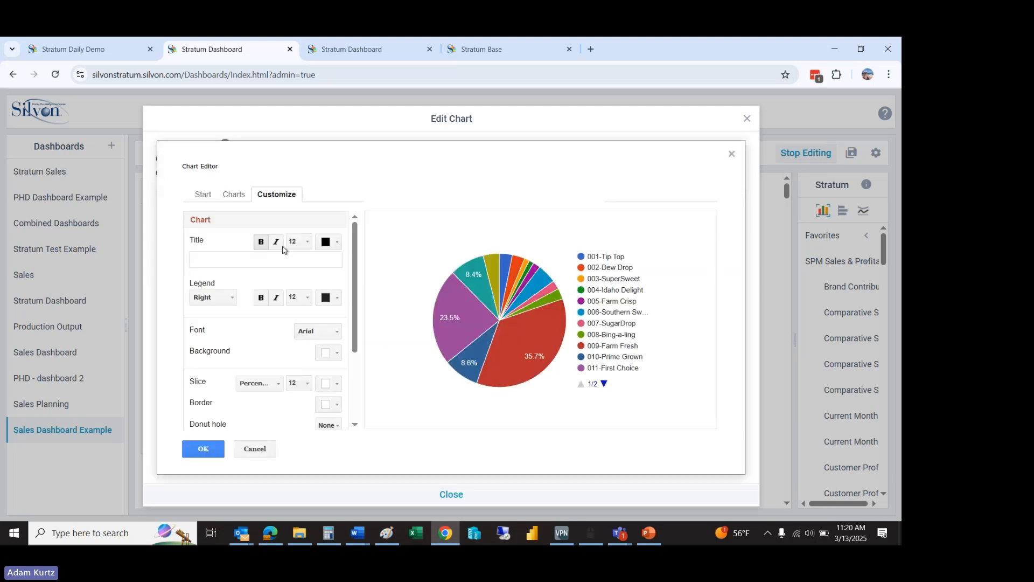
pyautogui.click(210, 296)
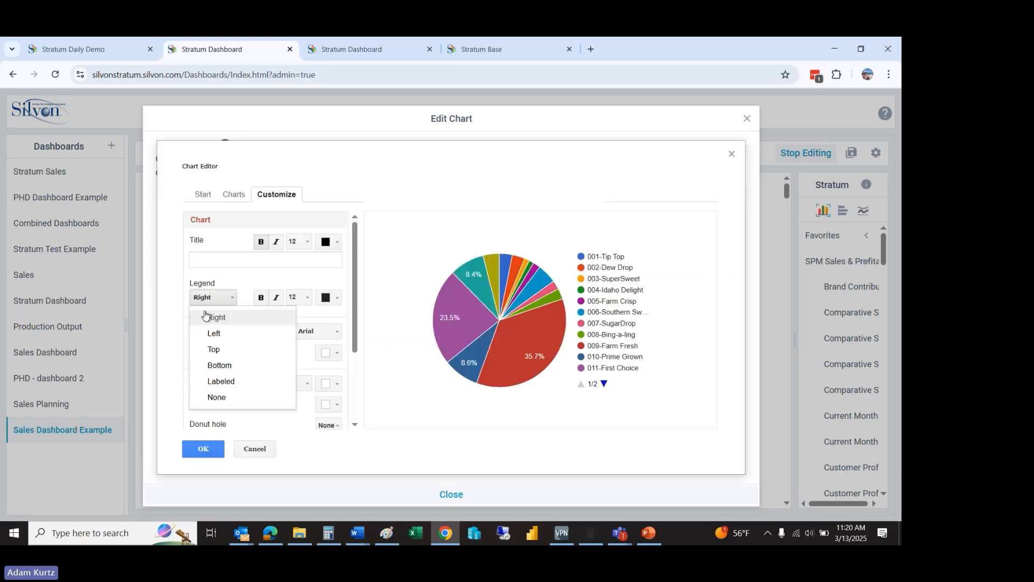
pyautogui.click(210, 350)
pyautogui.click(203, 449)
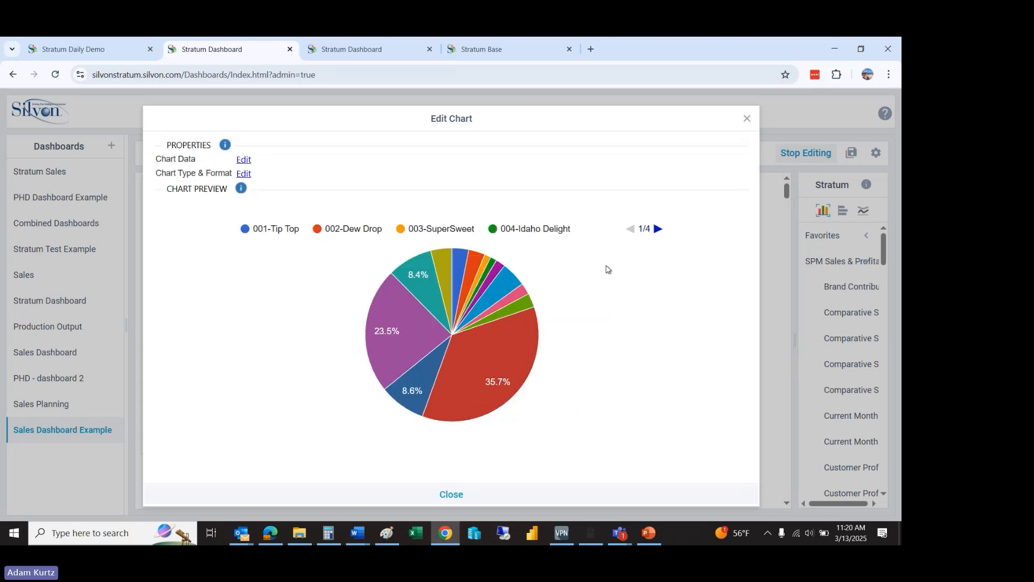
pyautogui.click(451, 494)
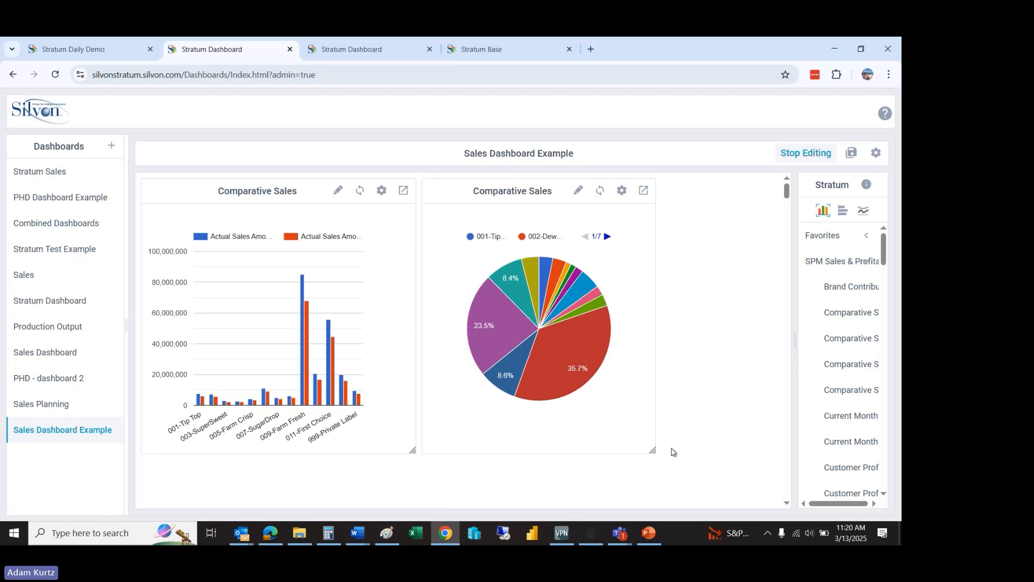
pyautogui.scroll(-2, 788, 195)
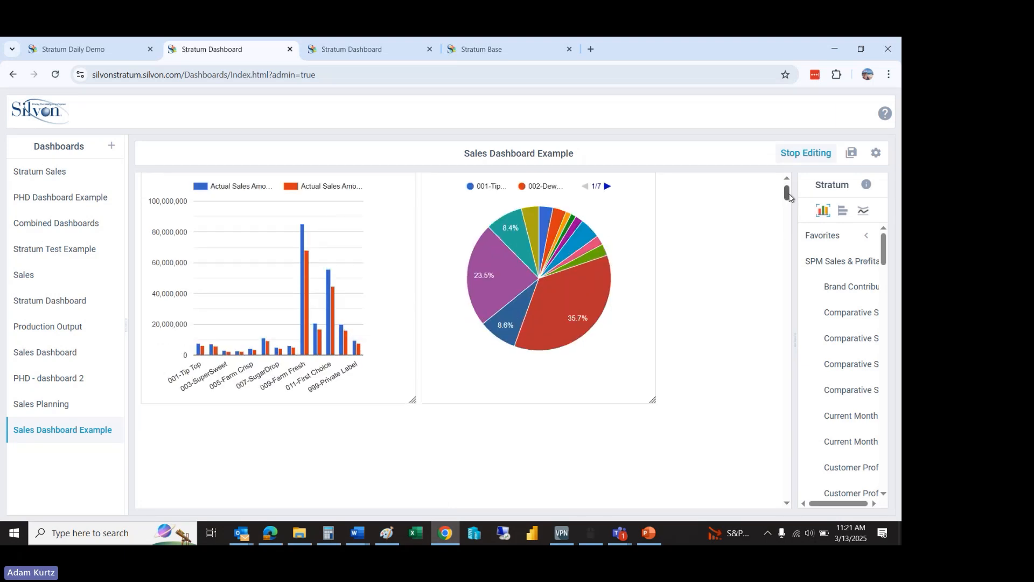
# Step: Open the column chart's Comparative Sales view in a new tab, drill the product brands down by region, and return to the dashboard
pyautogui.moveTo(789, 197); pyautogui.dragTo(790, 192)
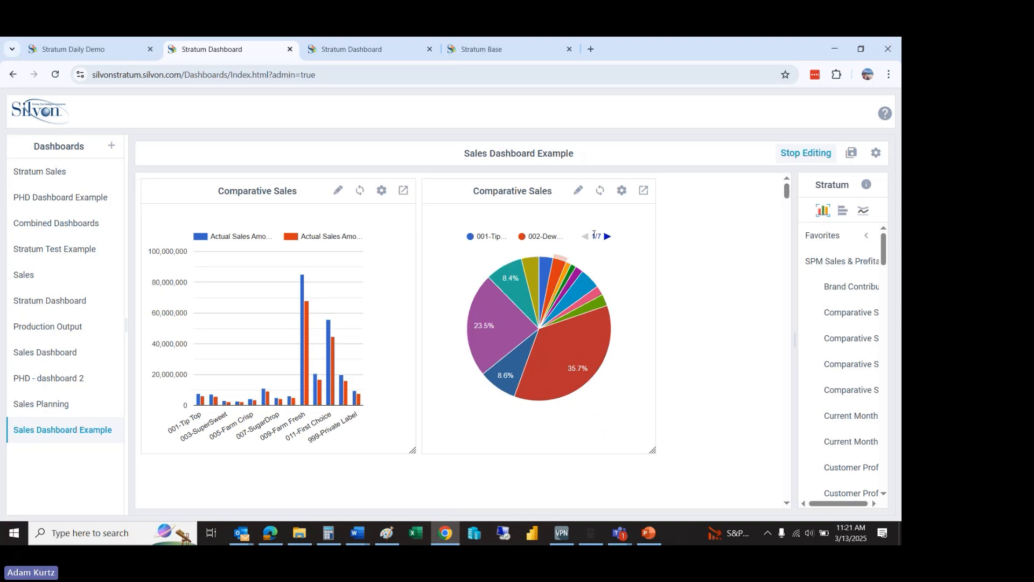
pyautogui.click(403, 191)
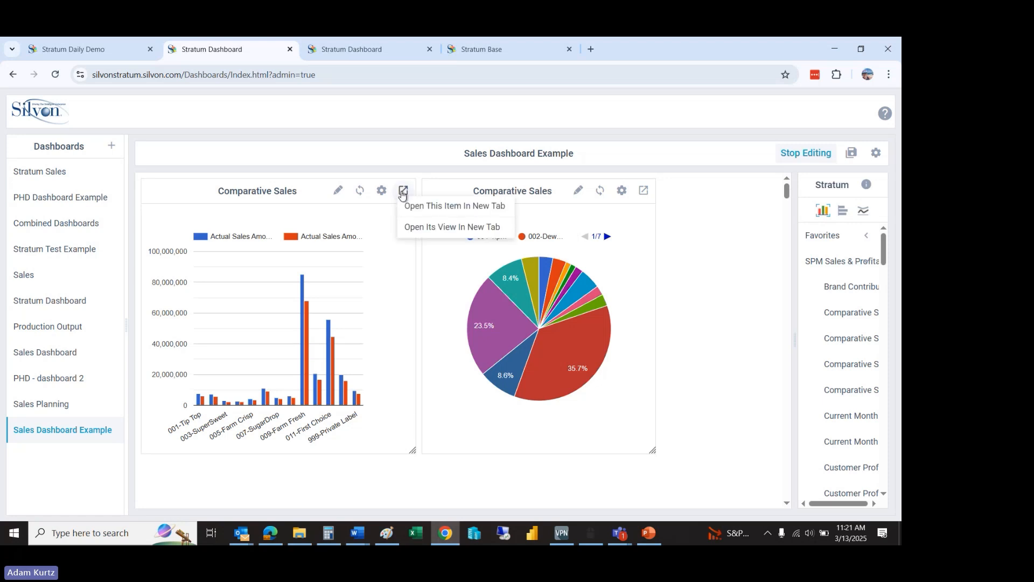
pyautogui.click(731, 300)
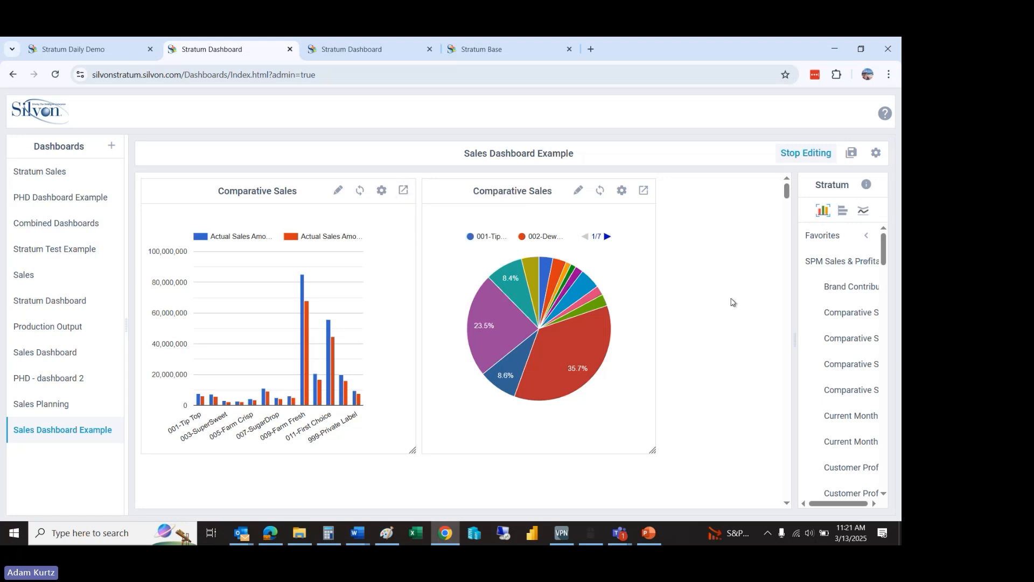
pyautogui.click(404, 192)
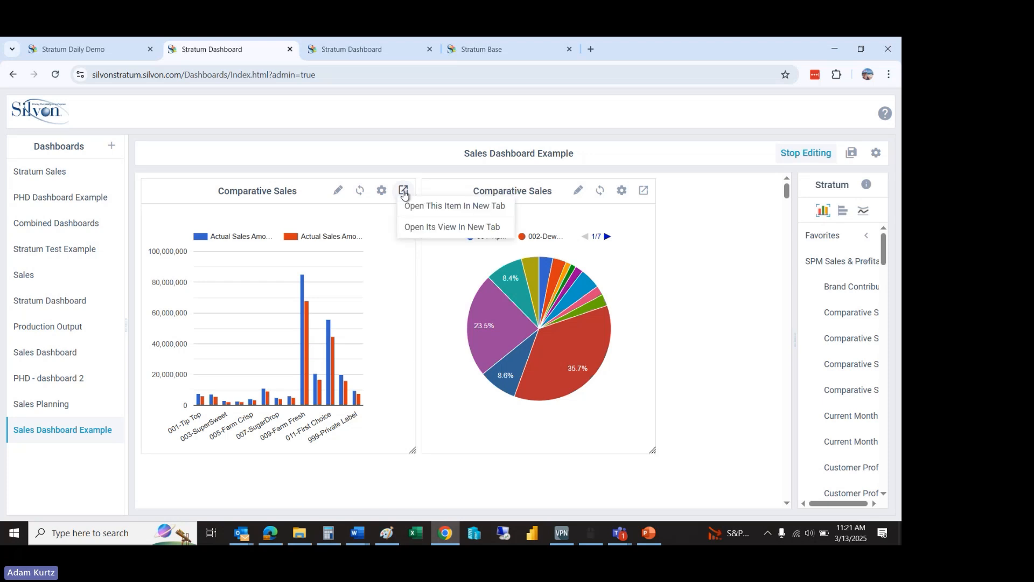
pyautogui.click(414, 233)
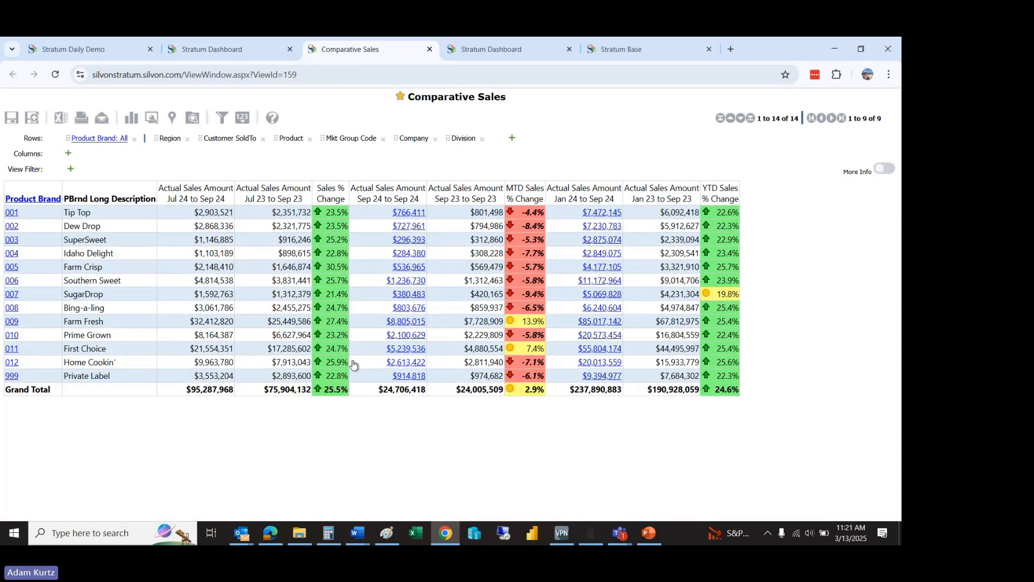
pyautogui.click(48, 201)
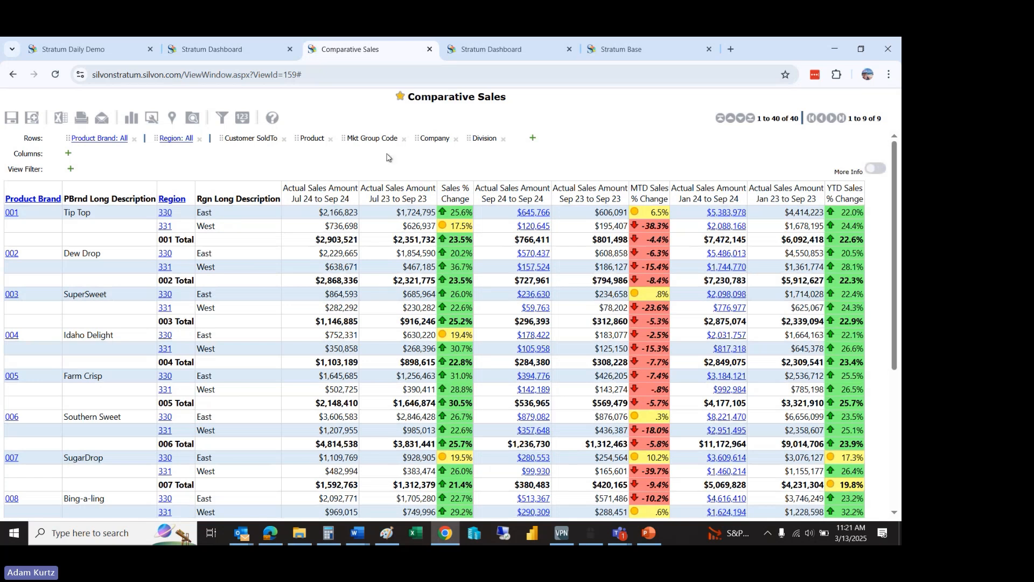
pyautogui.click(247, 50)
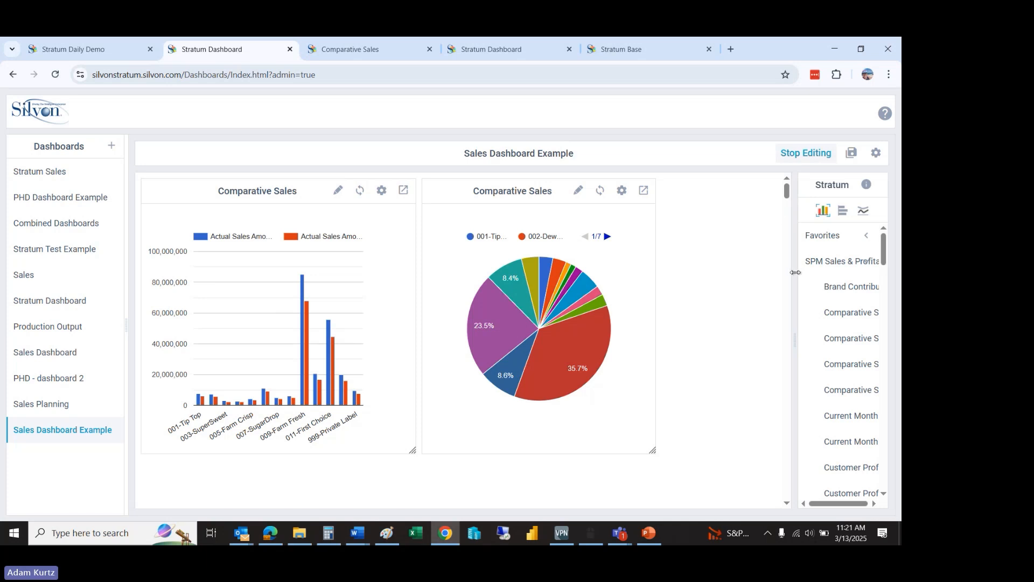
# Step: Add the Comparative Sales view as a data grid below the two charts and widen it to show all its columns
pyautogui.moveTo(796, 272); pyautogui.dragTo(701, 269)
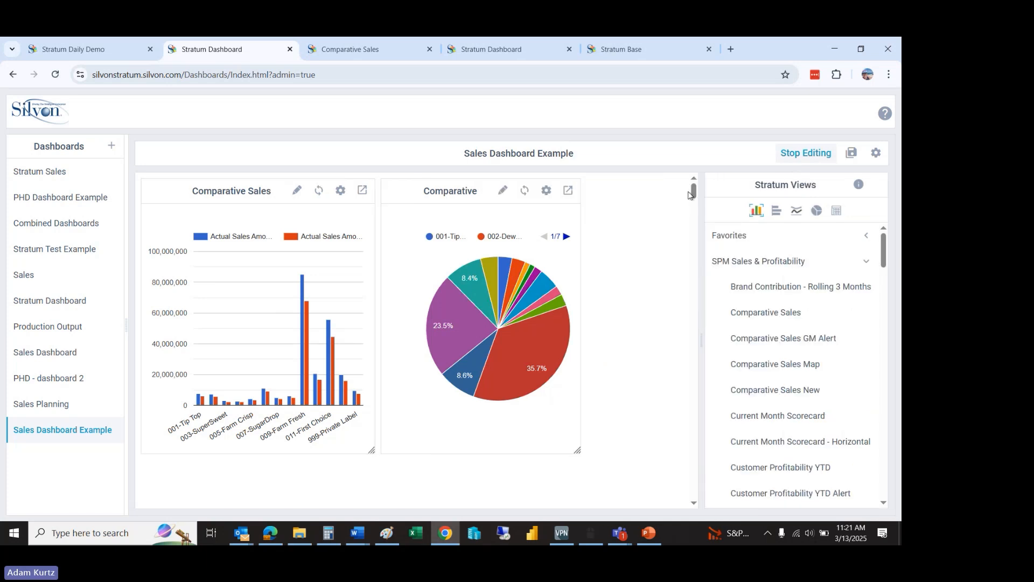
pyautogui.moveTo(689, 195); pyautogui.dragTo(694, 209)
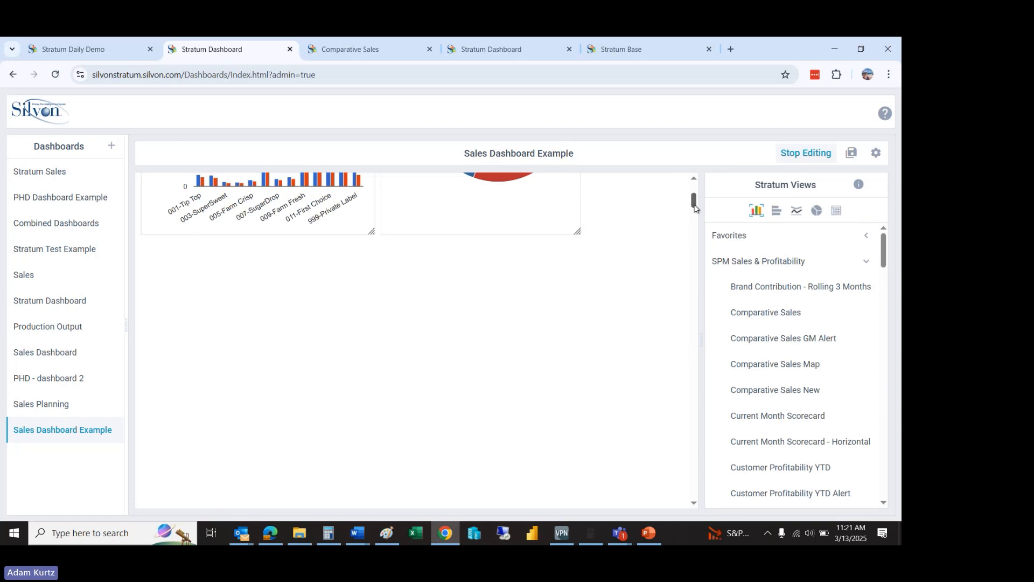
pyautogui.click(836, 210)
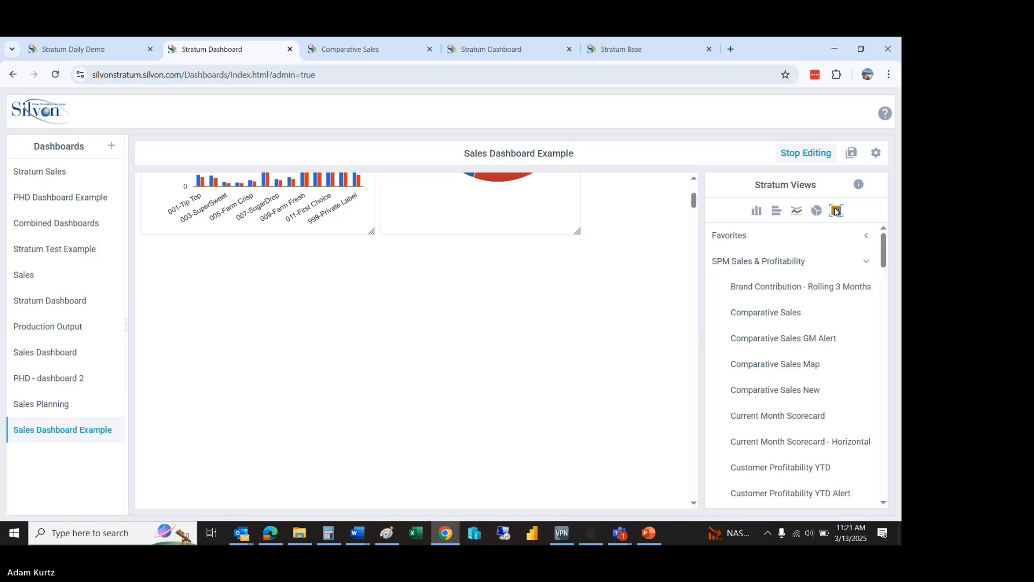
pyautogui.moveTo(778, 312); pyautogui.dragTo(150, 232)
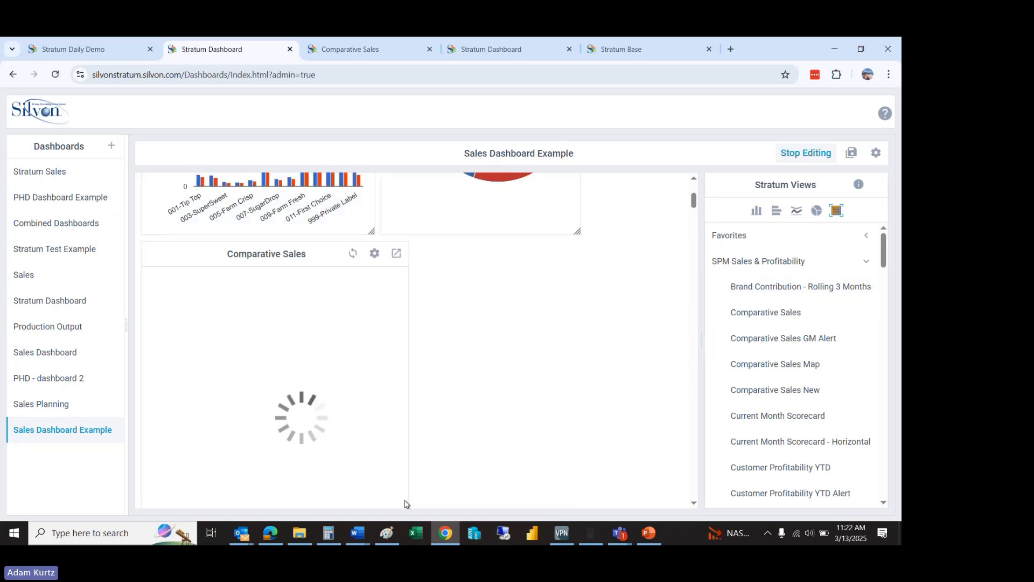
pyautogui.click(693, 502)
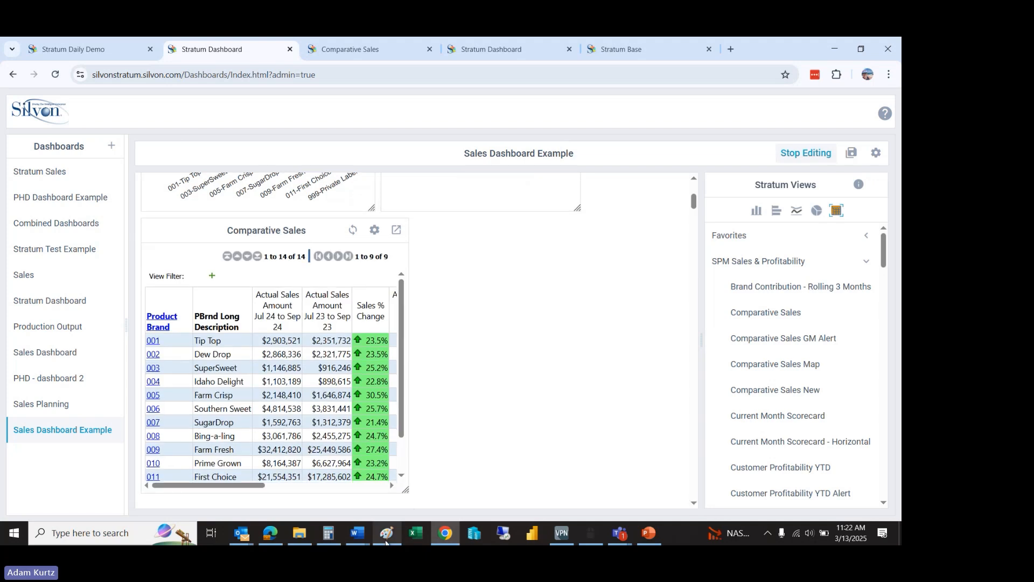
pyautogui.moveTo(406, 489); pyautogui.dragTo(656, 498)
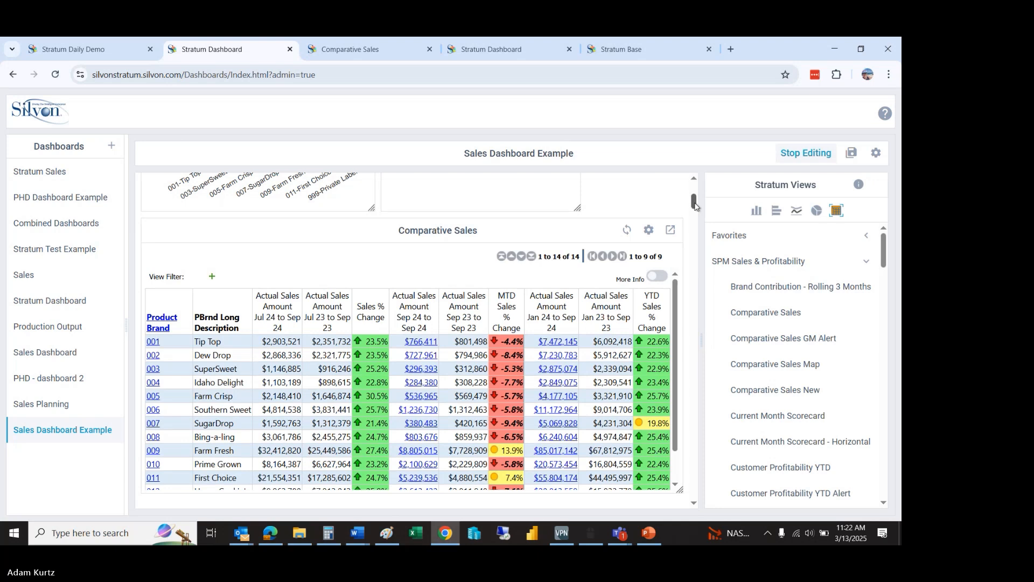
# Step: Widen the pie chart tile to align with the grid's edge and try to widen the column chart tile beside it
pyautogui.scroll(2, 694, 204)
pyautogui.moveTo(578, 336); pyautogui.dragTo(678, 335)
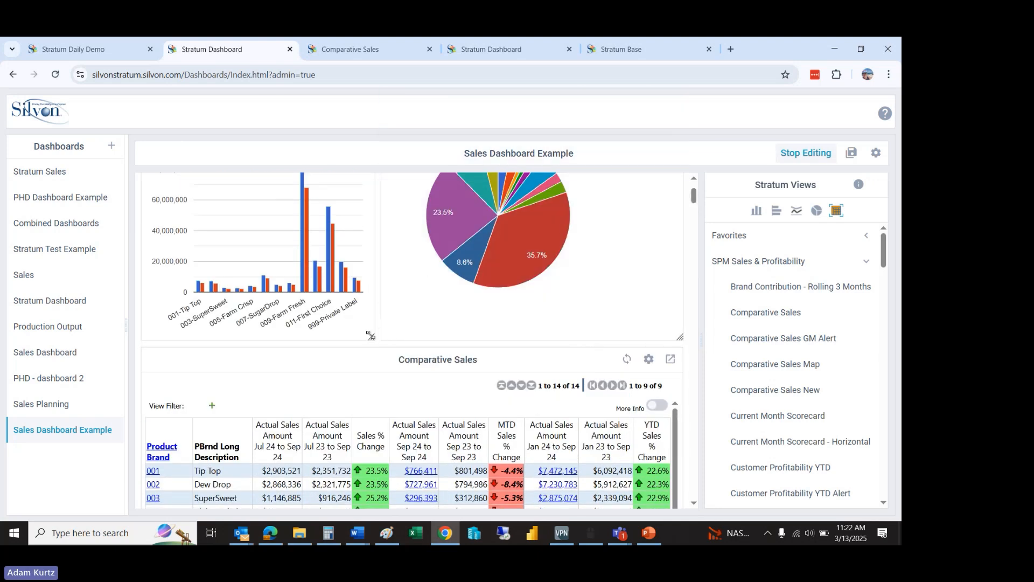
pyautogui.moveTo(370, 336); pyautogui.dragTo(512, 365)
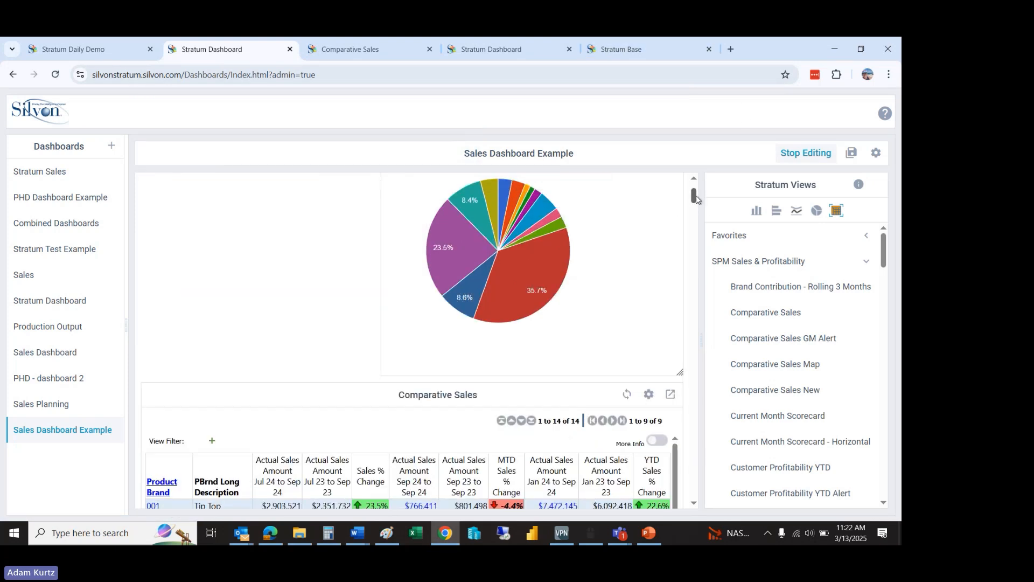
pyautogui.moveTo(694, 197); pyautogui.dragTo(694, 188)
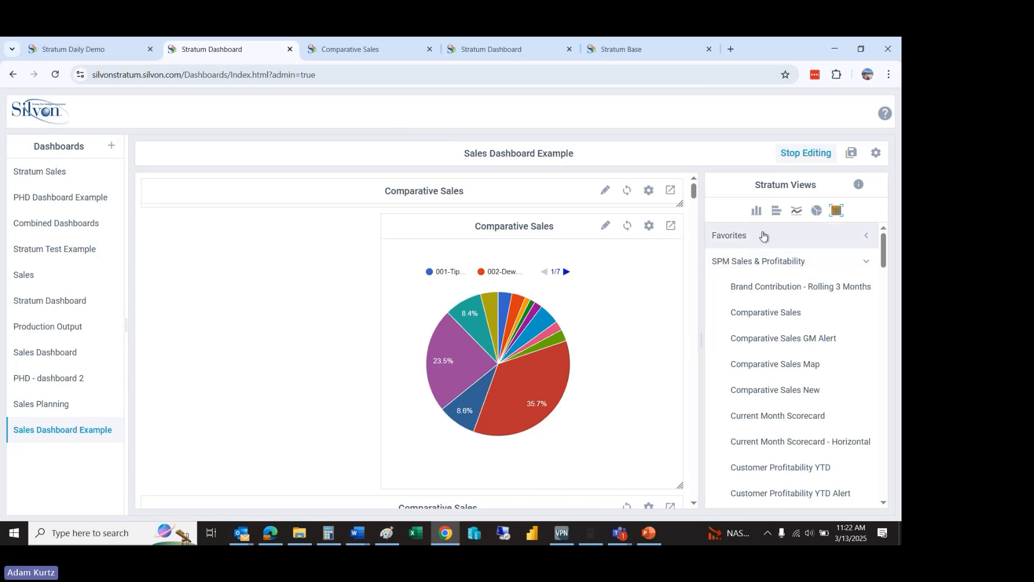
# Step: Add a new Comparative Sales column chart and a new Comparative Sales pie chart side by side beneath the collapsed chart tile
pyautogui.click(757, 211)
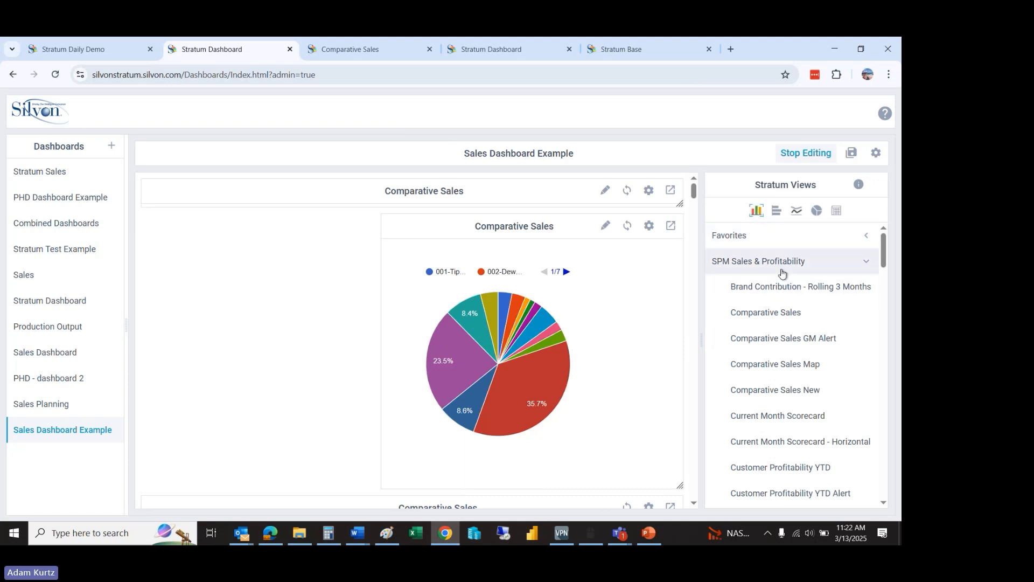
pyautogui.moveTo(794, 315)
pyautogui.mouseDown()
pyautogui.moveTo(270, 286)
pyautogui.moveTo(150, 228)
pyautogui.mouseUp()
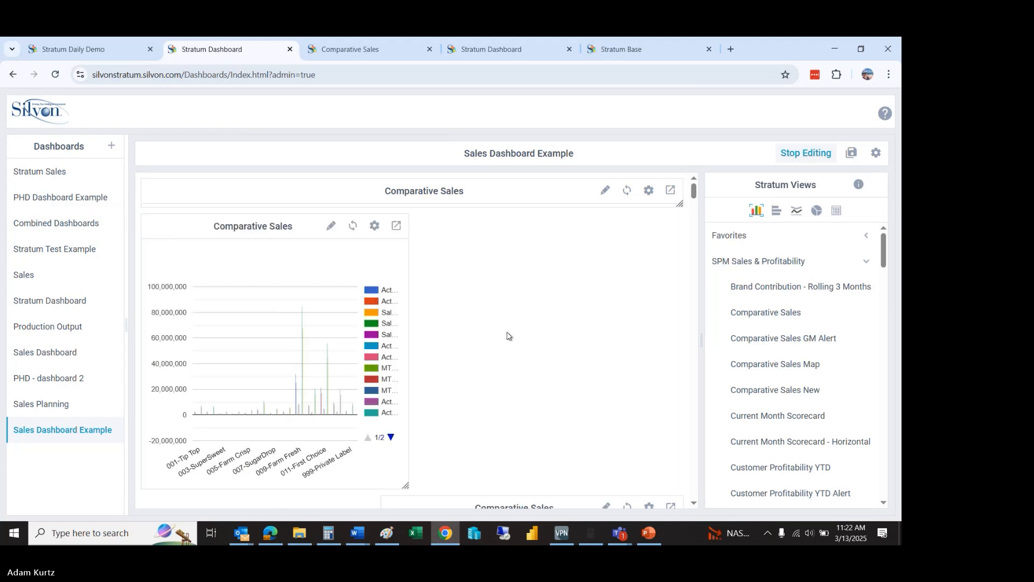
pyautogui.click(816, 211)
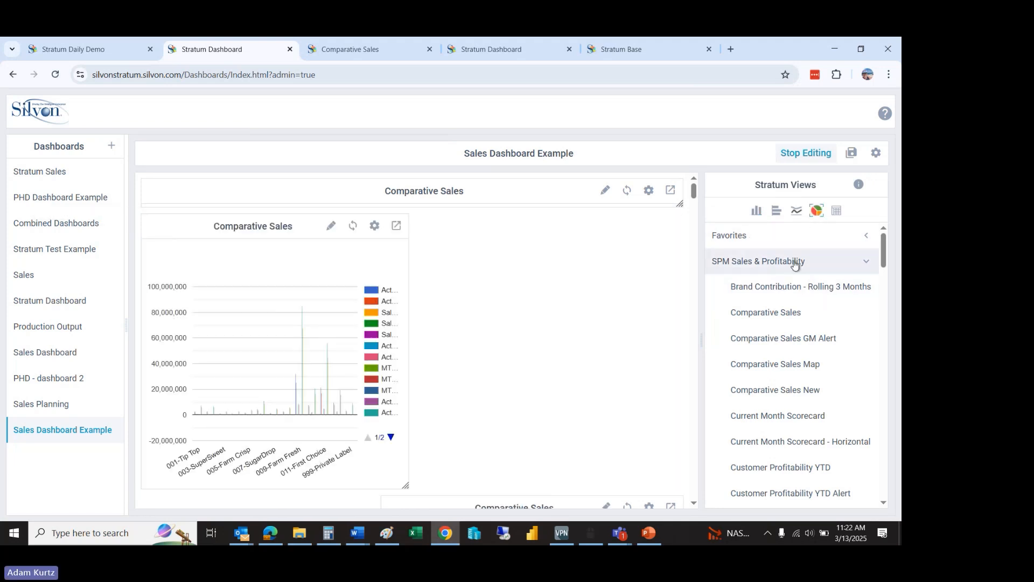
pyautogui.moveTo(773, 322); pyautogui.dragTo(518, 224)
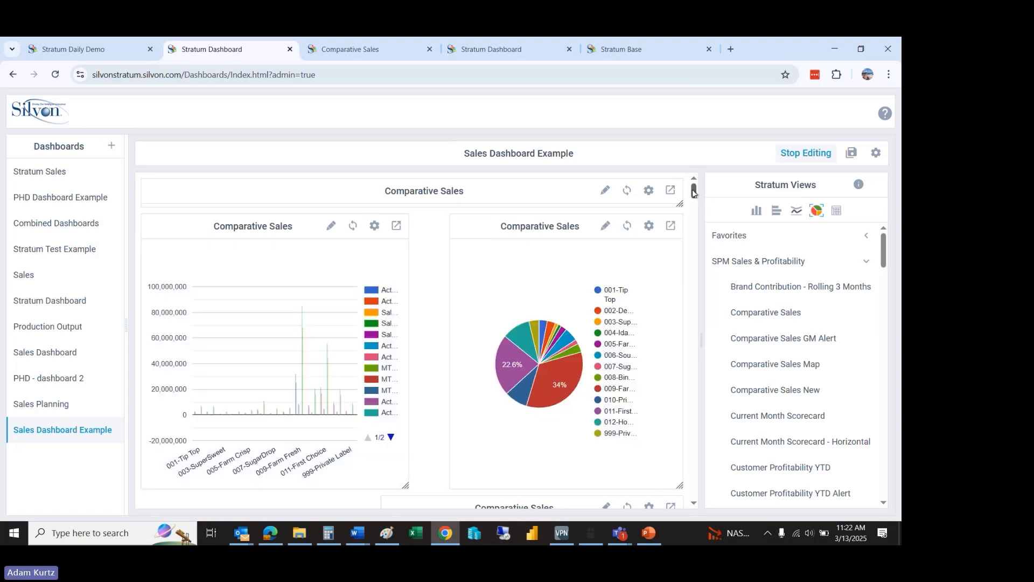
# Step: Delete the older pie chart with the legend on top, located between the new charts and the data grid
pyautogui.moveTo(693, 192); pyautogui.dragTo(708, 208)
pyautogui.click(649, 194)
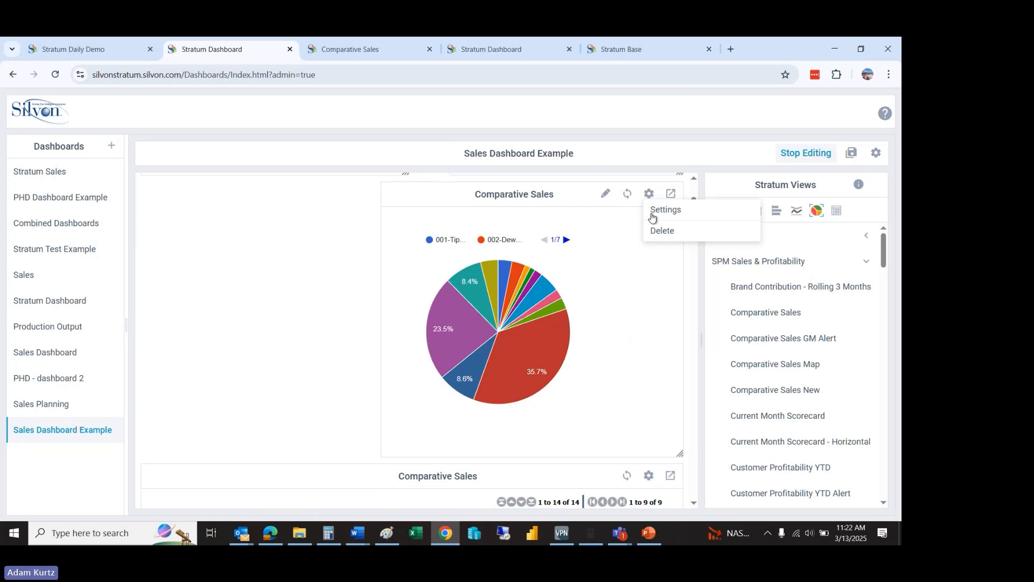
pyautogui.click(657, 232)
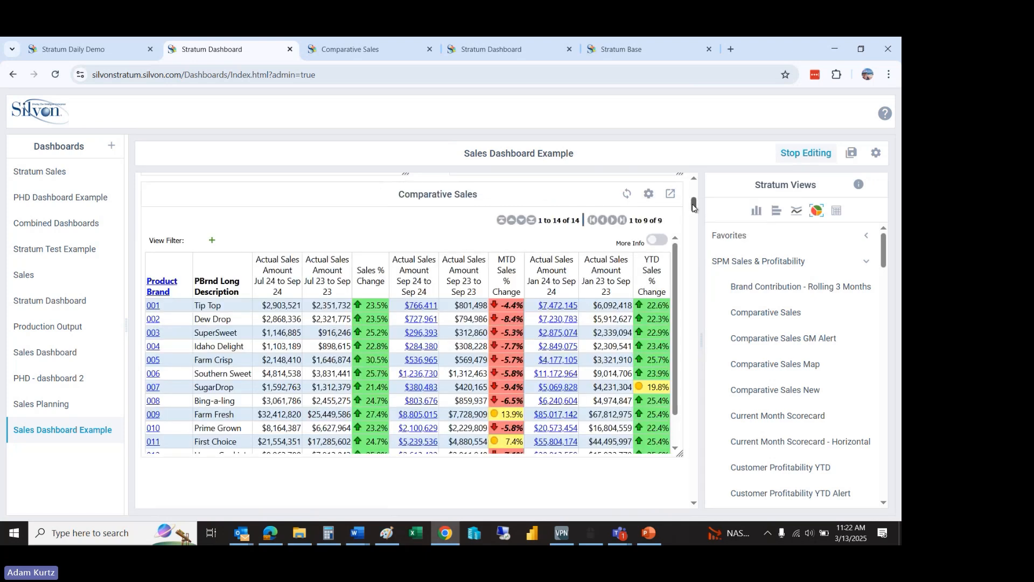
pyautogui.moveTo(695, 211); pyautogui.dragTo(695, 195)
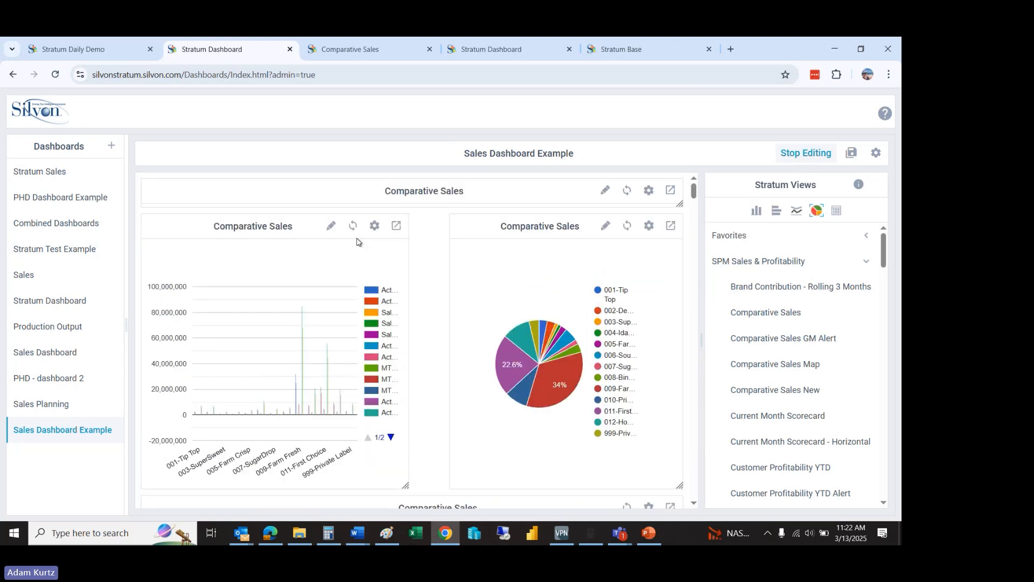
pyautogui.click(380, 230)
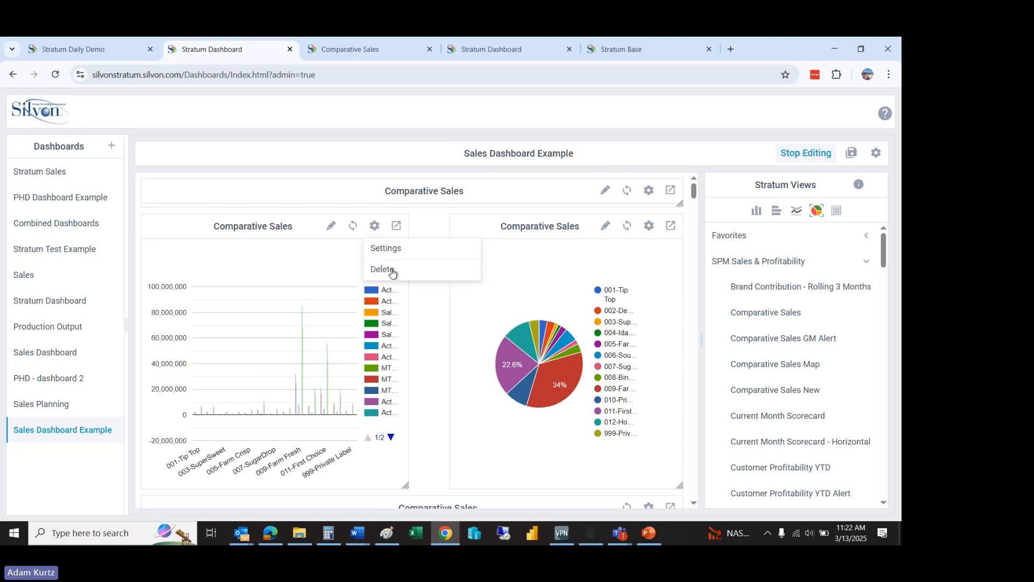
pyautogui.click(391, 153)
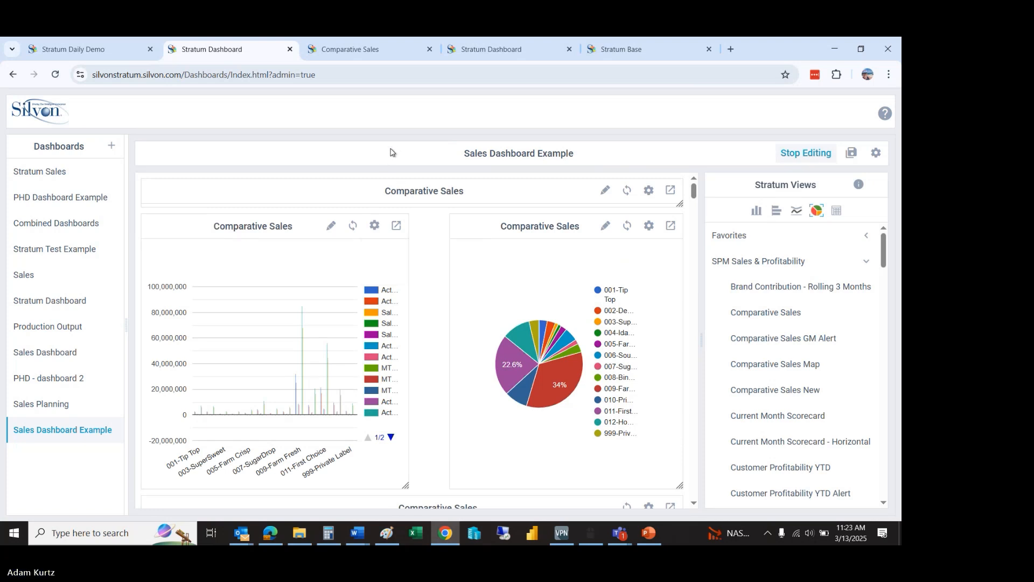
# Step: Stop editing the dashboard and open Sales Dashboard Example in its own browser tab
pyautogui.click(797, 153)
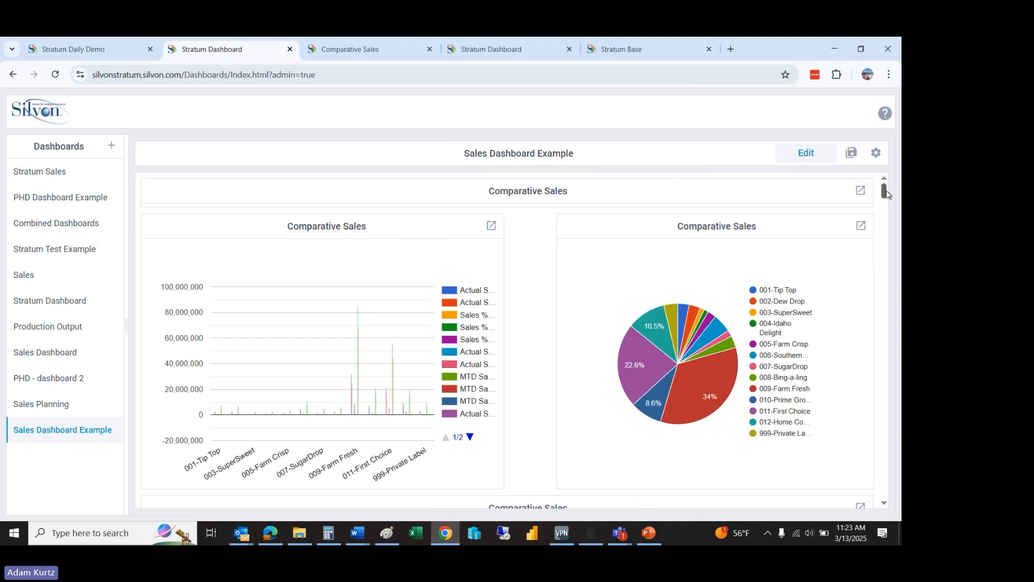
pyautogui.moveTo(886, 194)
pyautogui.mouseDown()
pyautogui.moveTo(886, 209)
pyautogui.moveTo(887, 191)
pyautogui.mouseUp()
pyautogui.rightClick(58, 434)
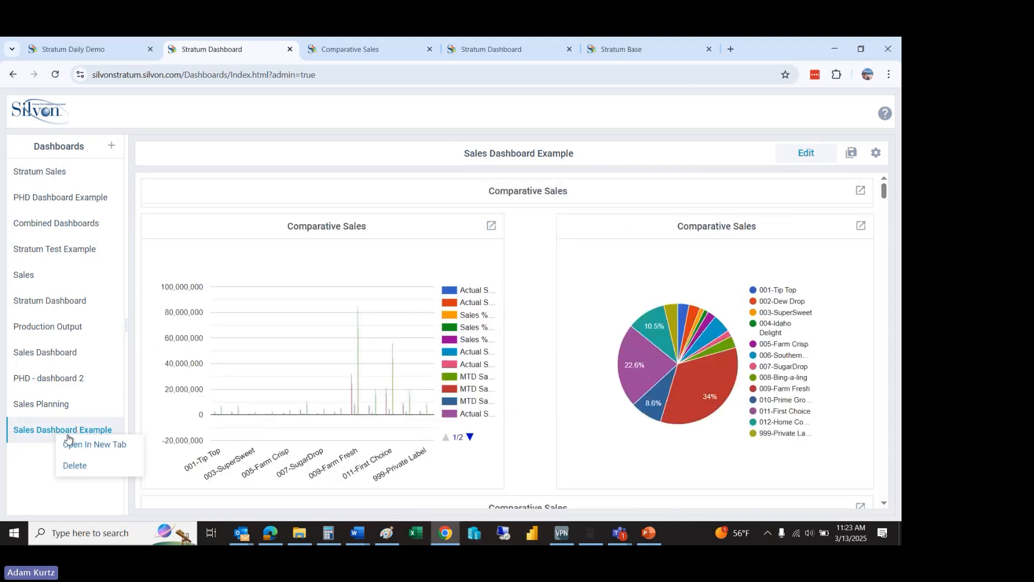
pyautogui.click(75, 448)
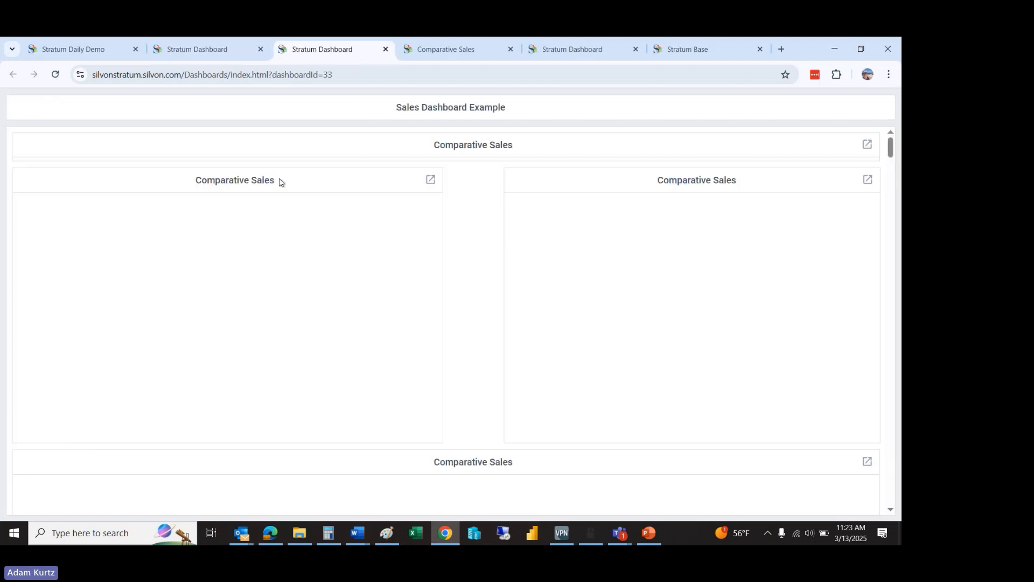
# Step: Copy the full web address of the standalone Sales Dashboard Example page
pyautogui.click(353, 71)
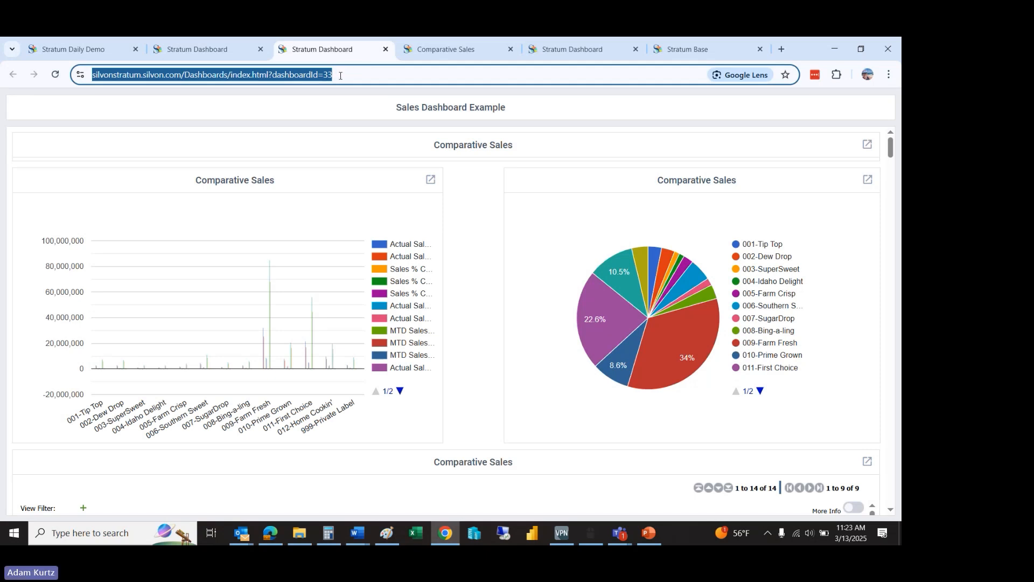
pyautogui.moveTo(338, 76); pyautogui.dragTo(27, 71)
pyautogui.hotkey('ctrl', 'c')
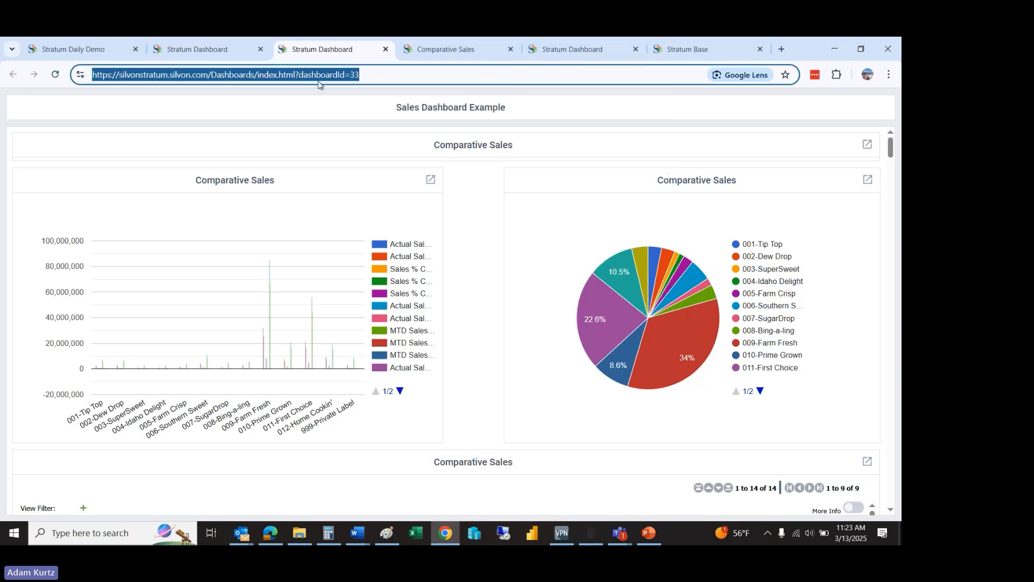
pyautogui.click(218, 43)
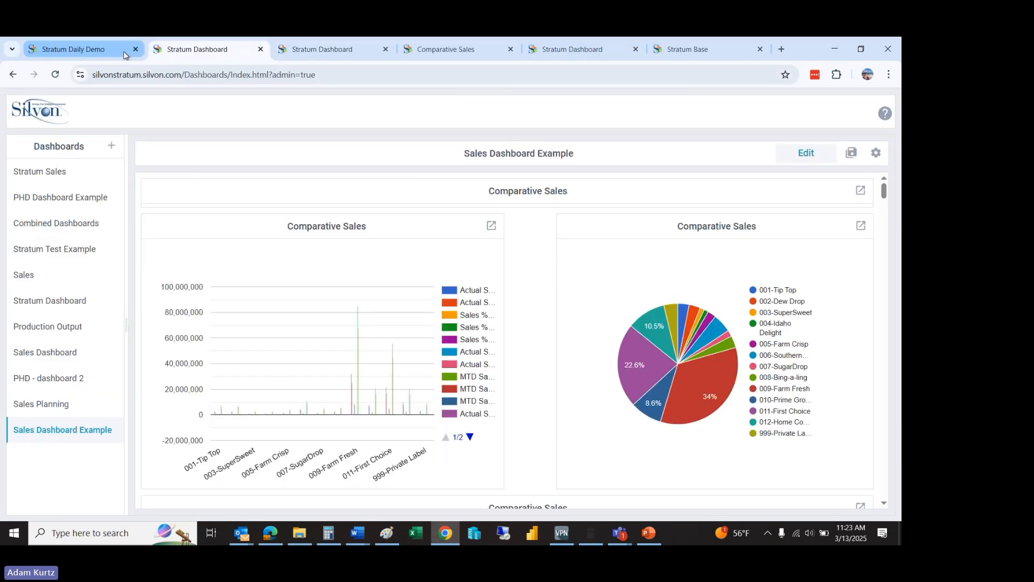
pyautogui.click(72, 50)
pyautogui.click(886, 101)
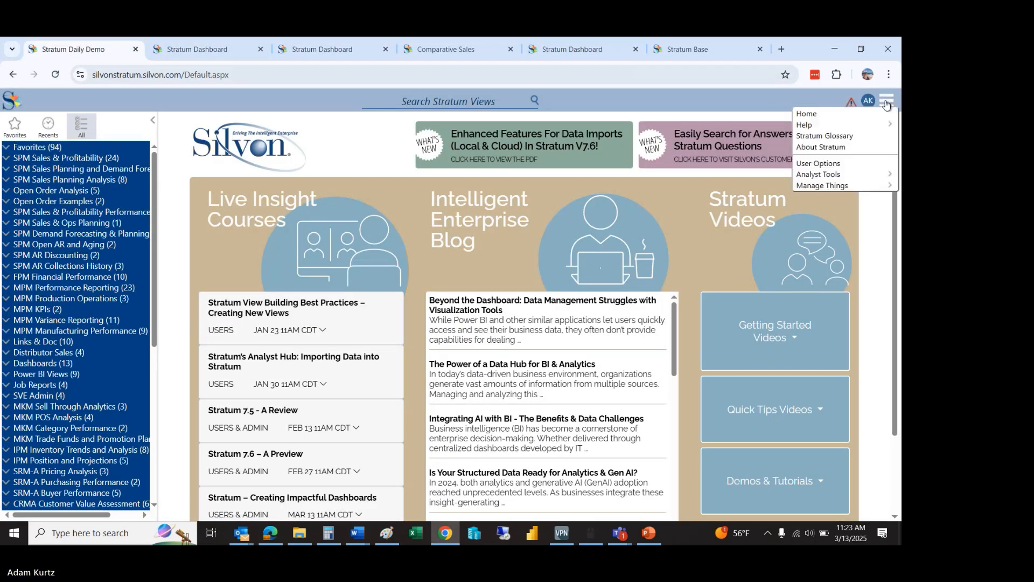
pyautogui.moveTo(871, 185)
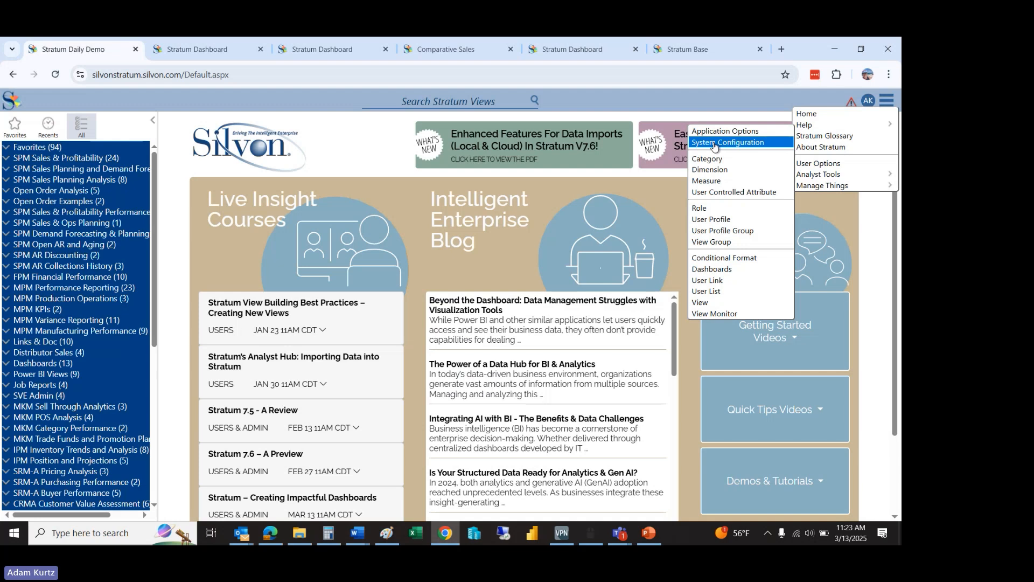
pyautogui.click(775, 142)
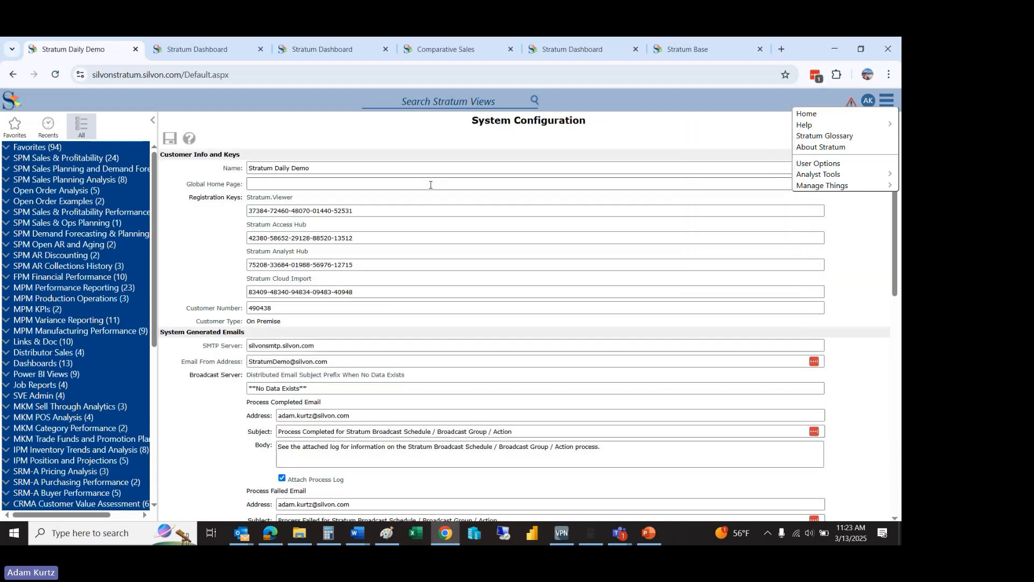
pyautogui.click(255, 184)
pyautogui.hotkey('ctrl', 'v')
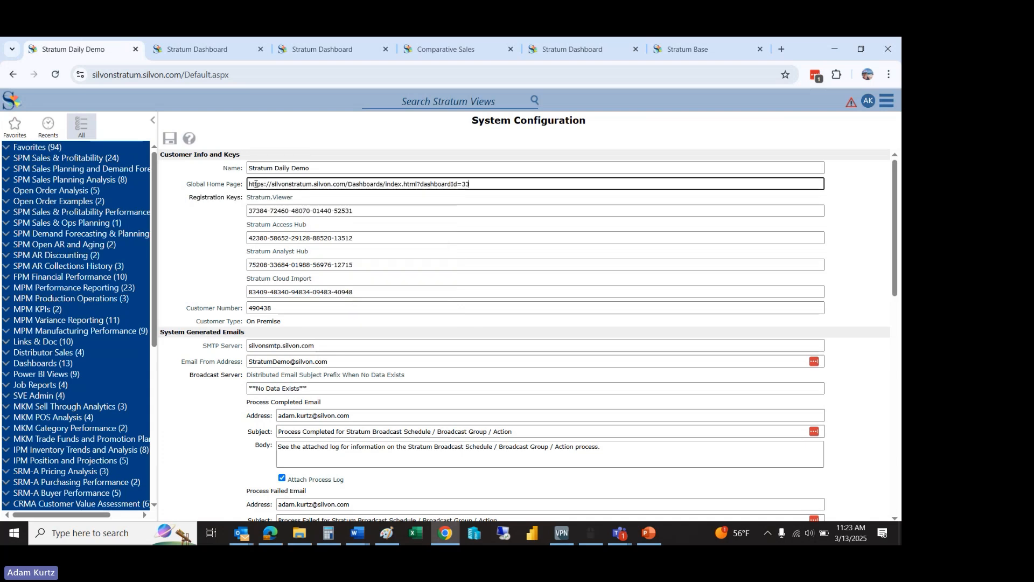
# Step: Save the system configuration and go to the Stratum home page to view Sales Dashboard Example there
pyautogui.click(169, 140)
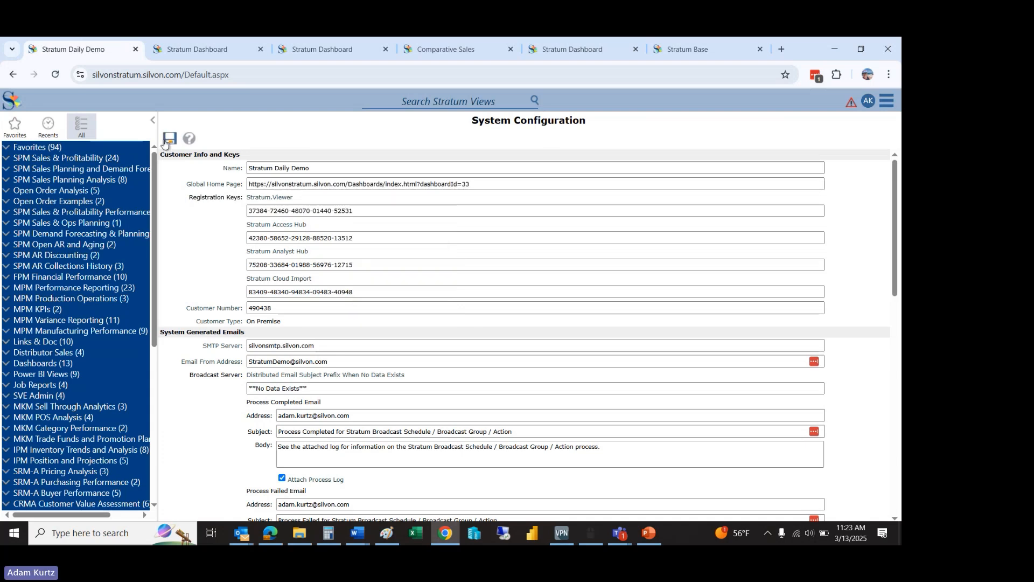
pyautogui.click(886, 101)
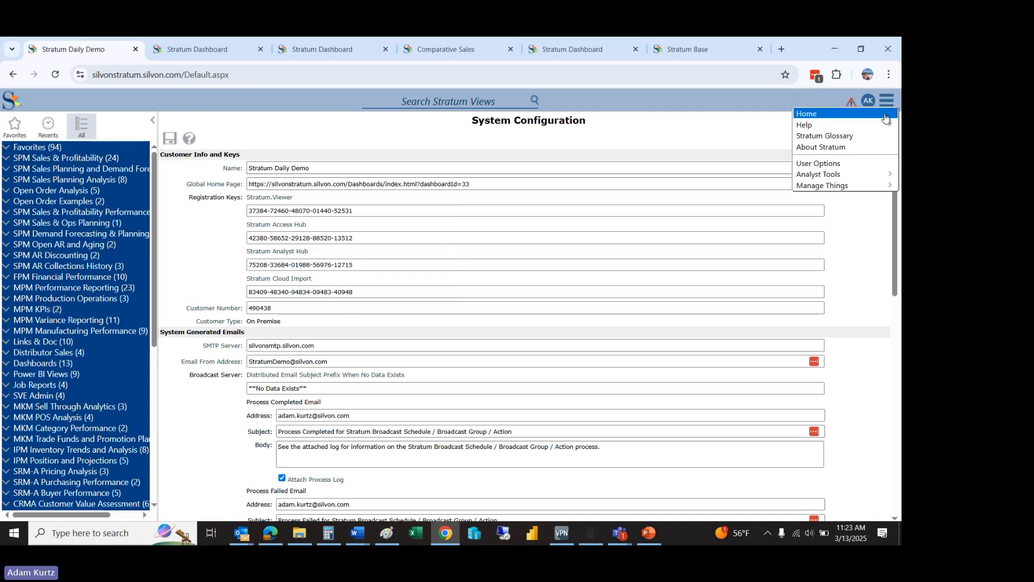
pyautogui.click(883, 111)
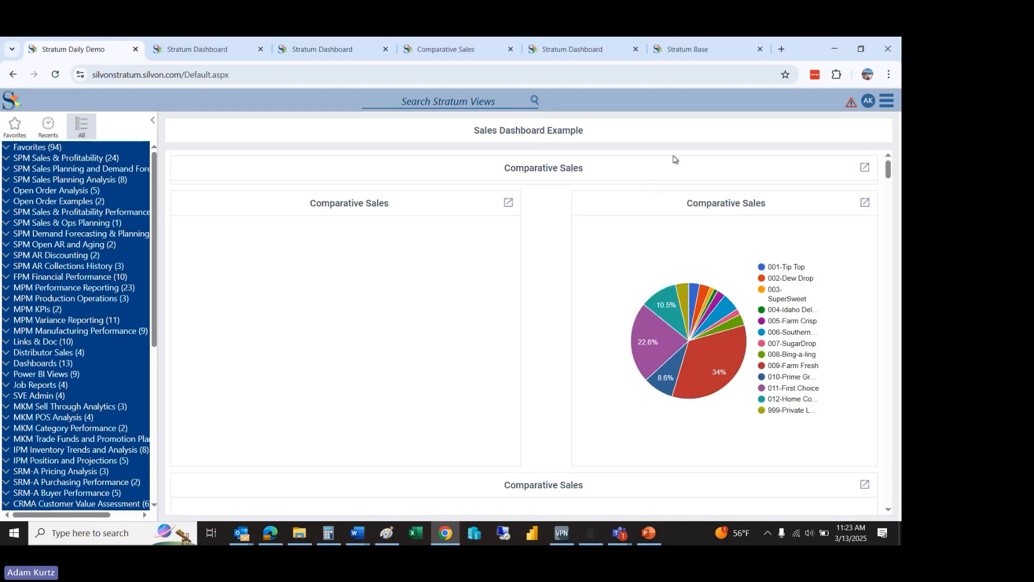
pyautogui.moveTo(889, 169)
pyautogui.mouseDown()
pyautogui.moveTo(893, 184)
pyautogui.moveTo(897, 157)
pyautogui.mouseUp()
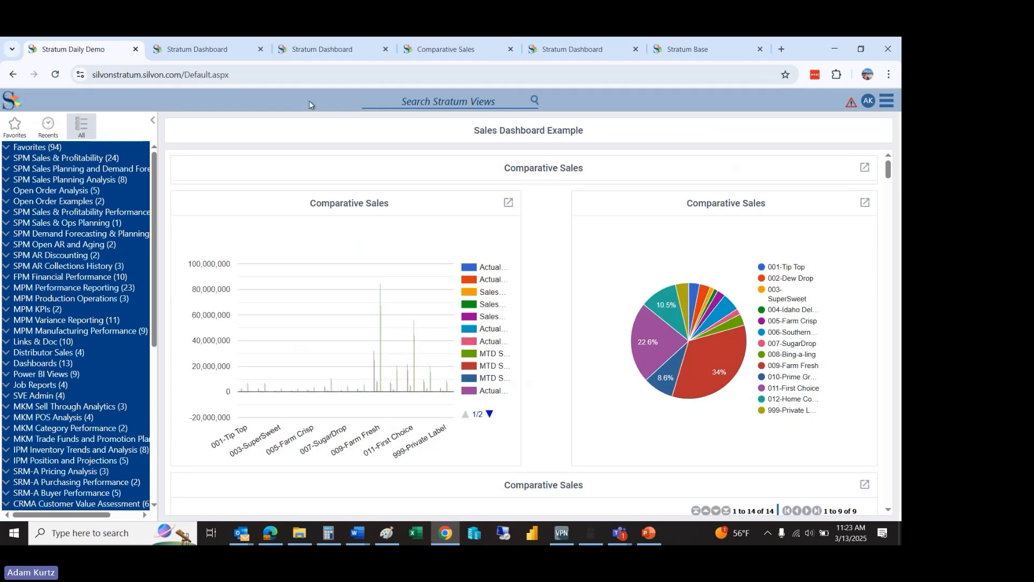
# Step: Try enabling Override Home Page for the Dashboard Testing user profile group, and leave the group without saving
pyautogui.click(886, 101)
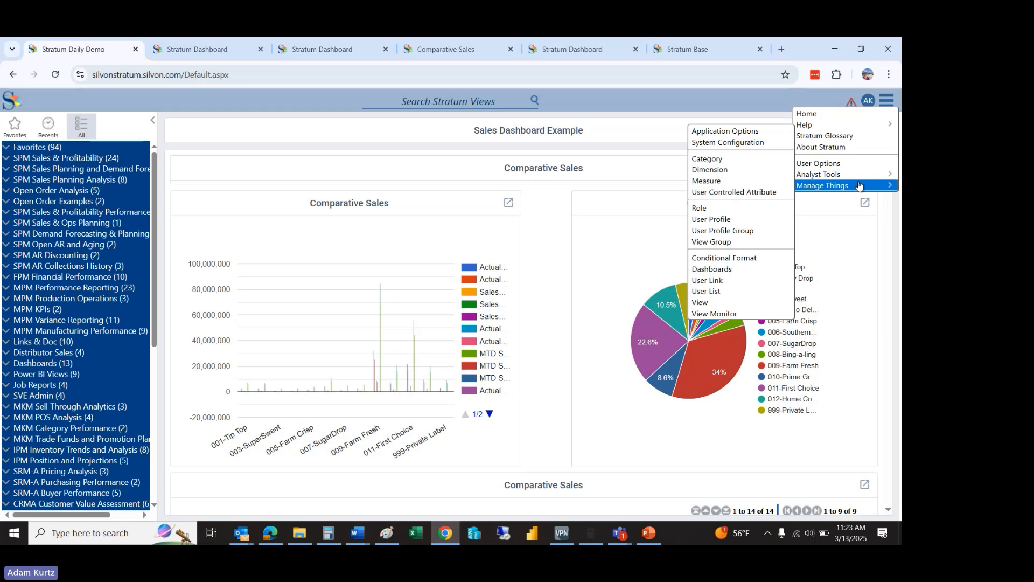
pyautogui.click(725, 231)
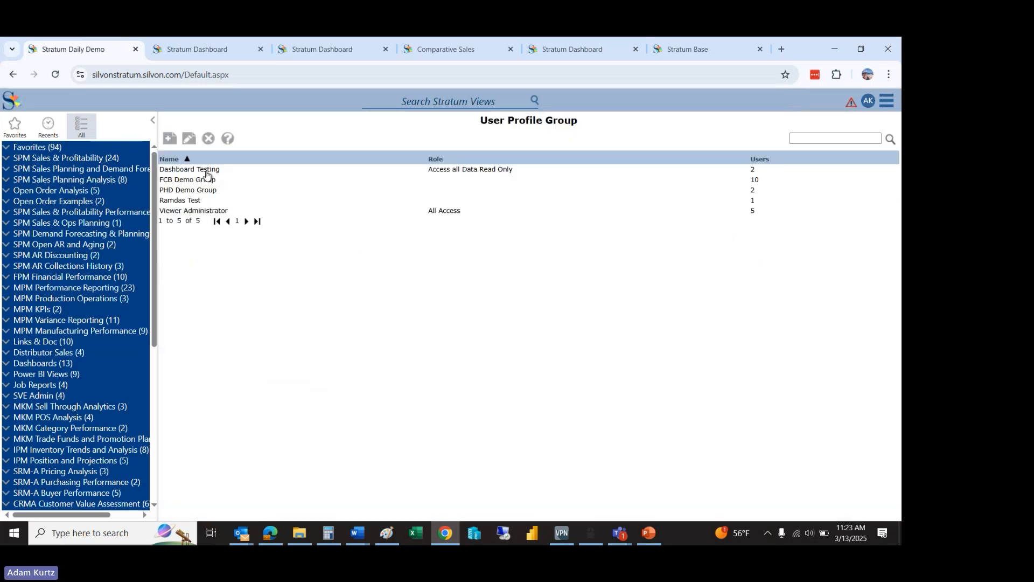
pyautogui.doubleClick(205, 170)
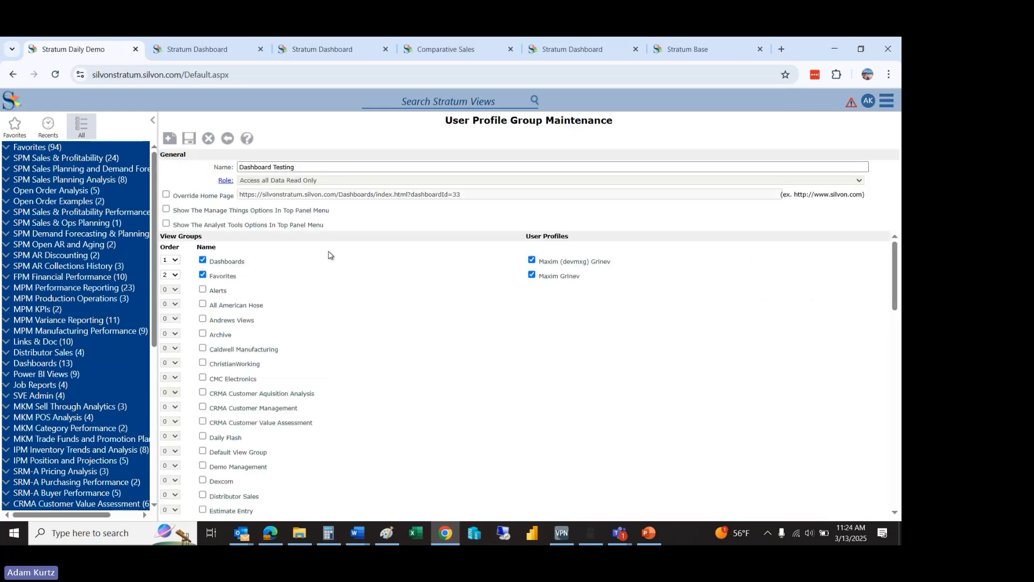
pyautogui.click(166, 195)
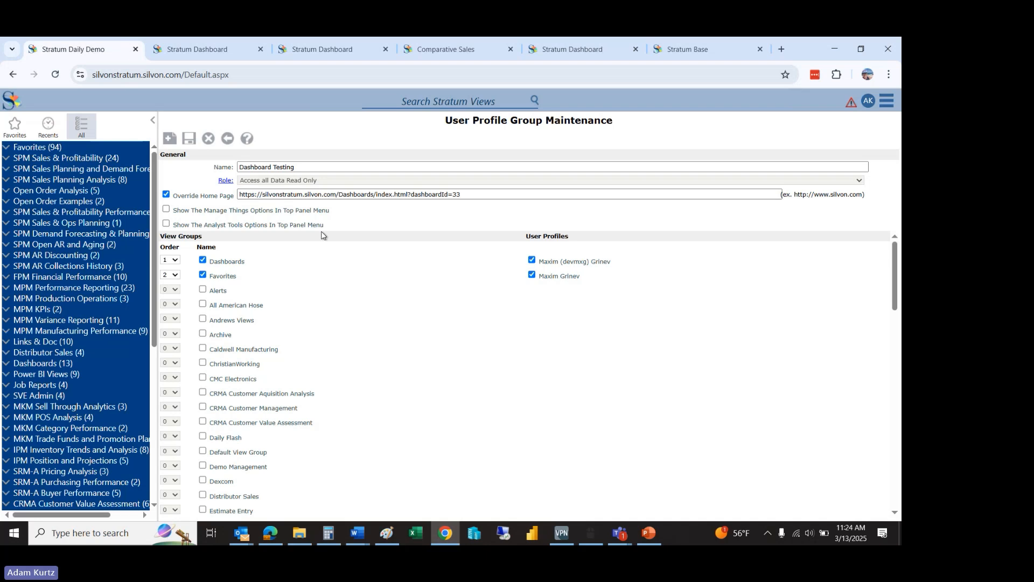
pyautogui.click(227, 138)
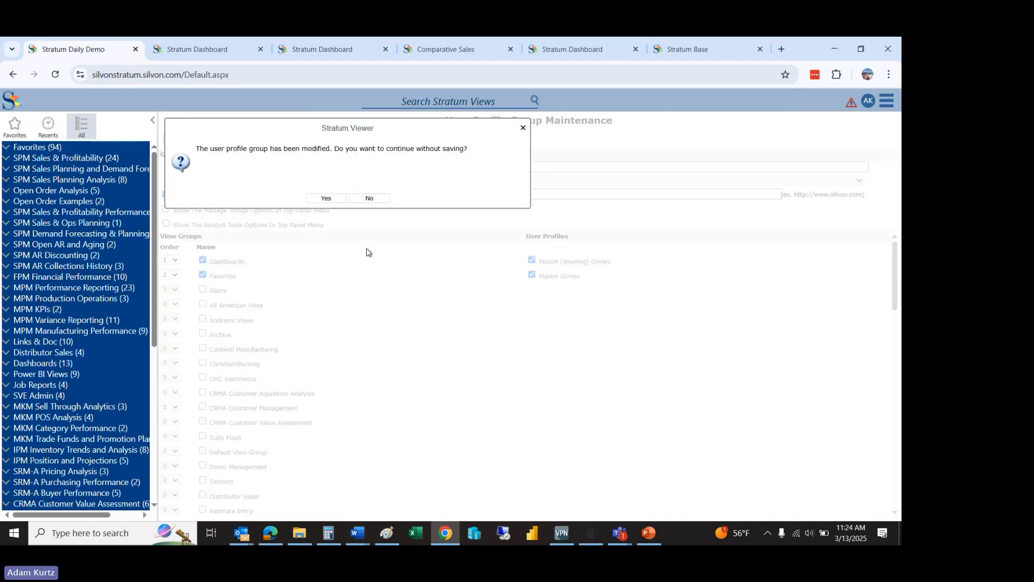
pyautogui.click(326, 198)
# Step: Try enabling Override Home Page in the signed-in administrator's user profile, clear the option again, and return to the home page
pyautogui.click(887, 101)
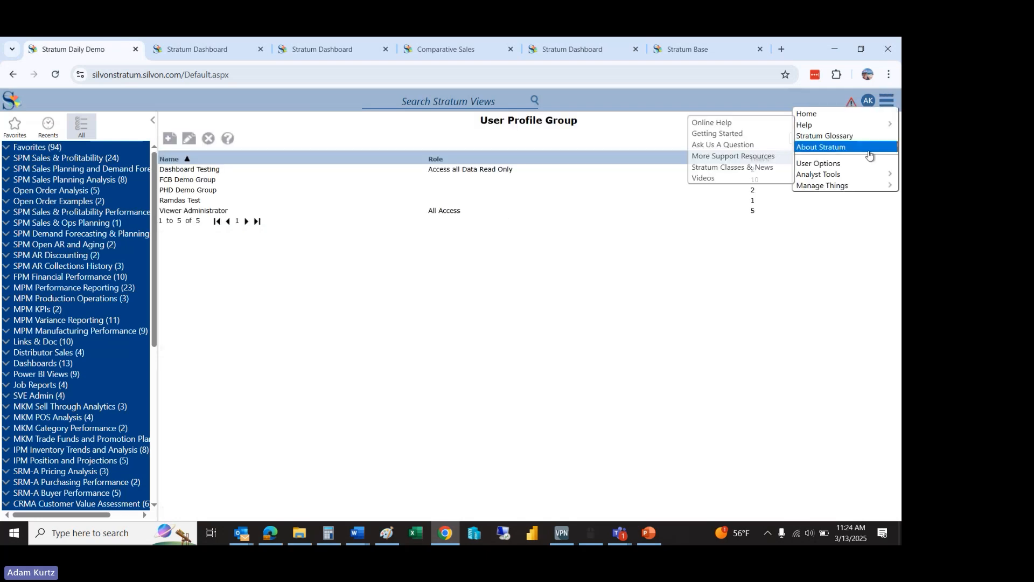
pyautogui.moveTo(860, 186)
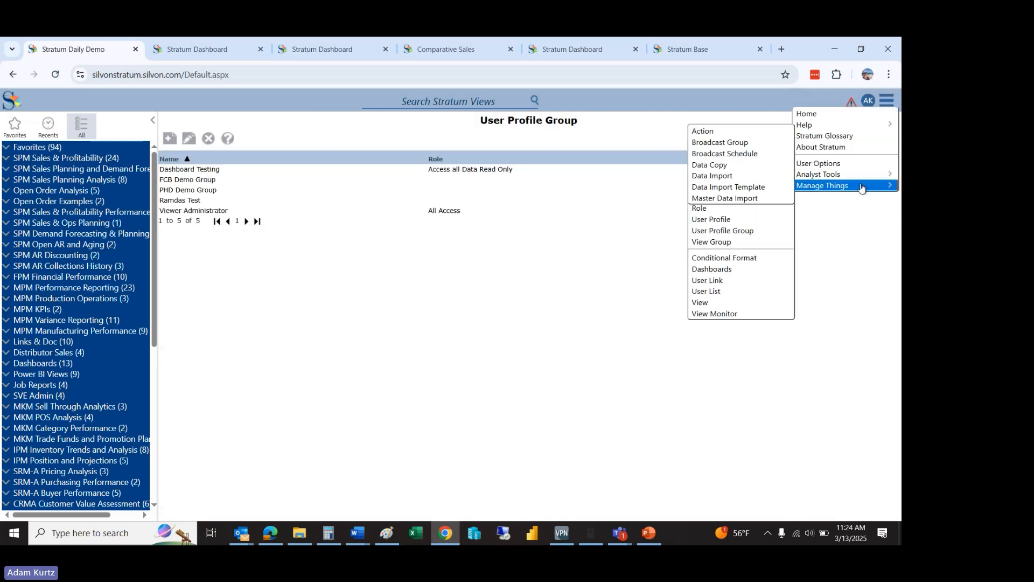
pyautogui.click(726, 221)
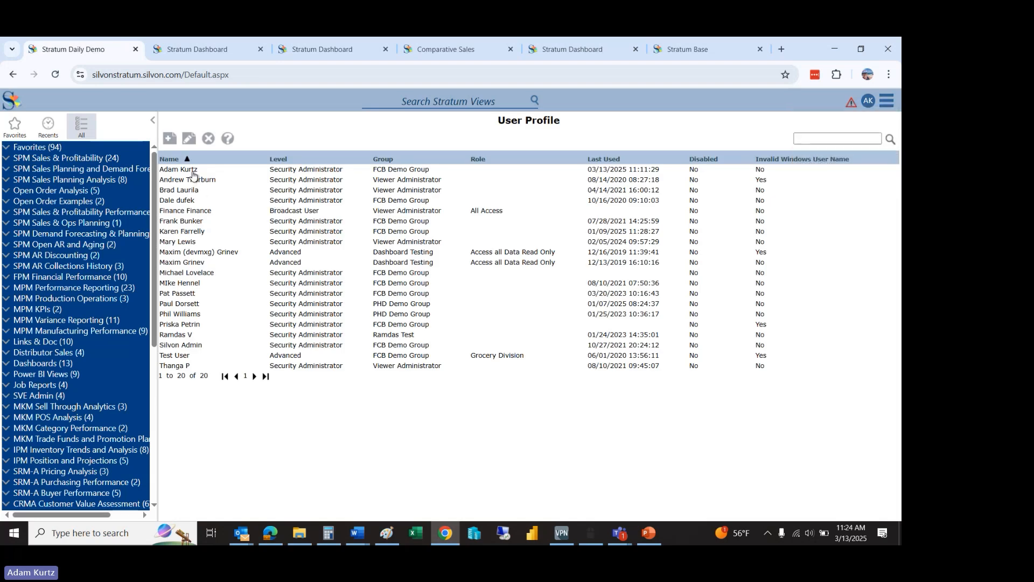
pyautogui.doubleClick(193, 172)
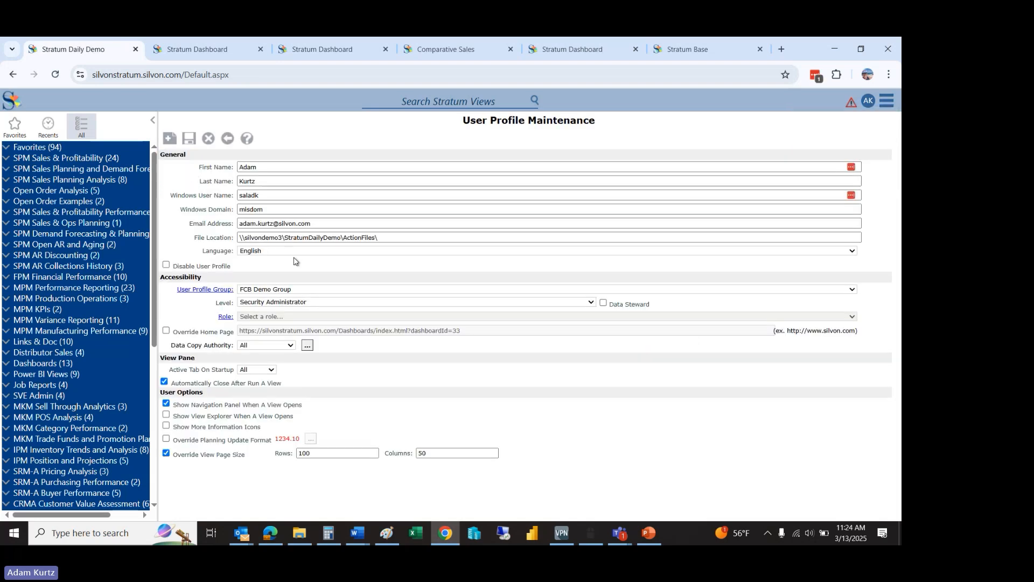
pyautogui.click(166, 331)
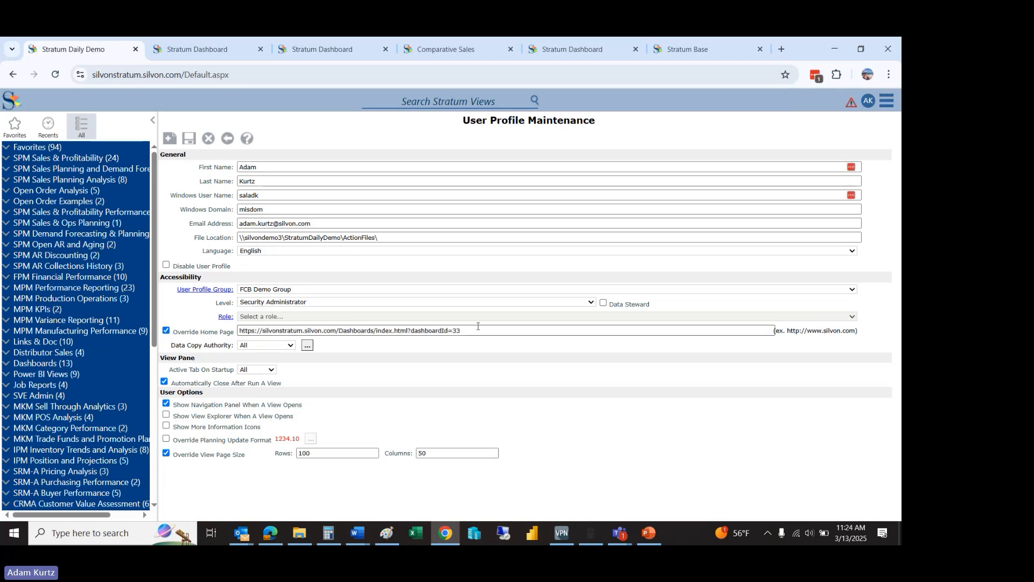
pyautogui.moveTo(478, 326); pyautogui.dragTo(207, 342)
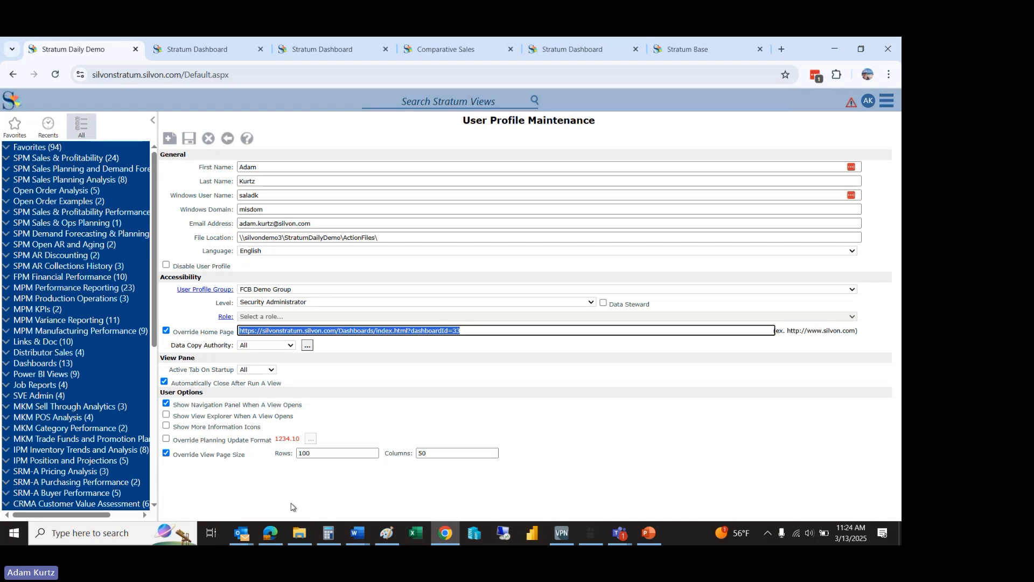
pyautogui.click(163, 330)
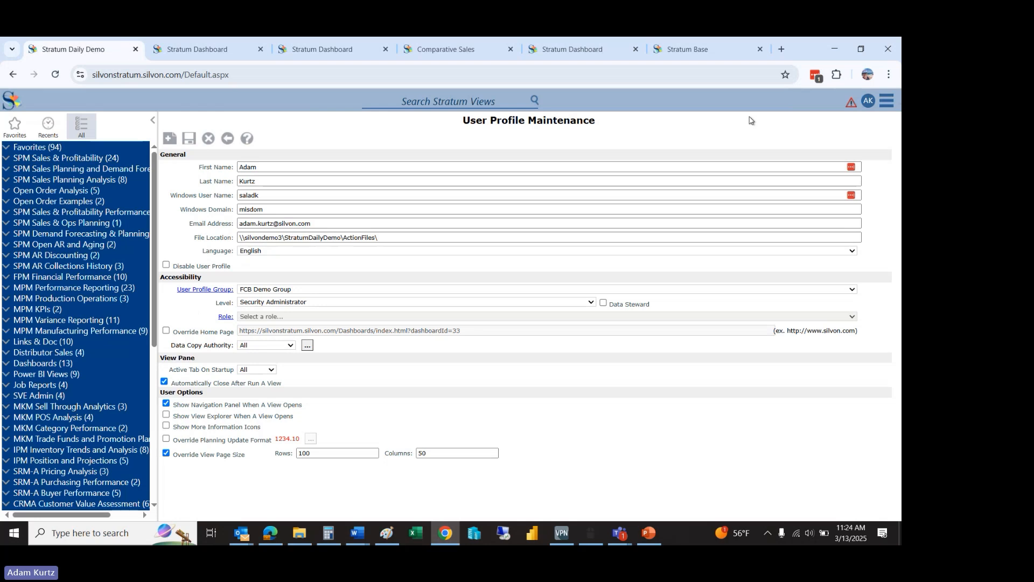
pyautogui.click(885, 101)
pyautogui.click(803, 110)
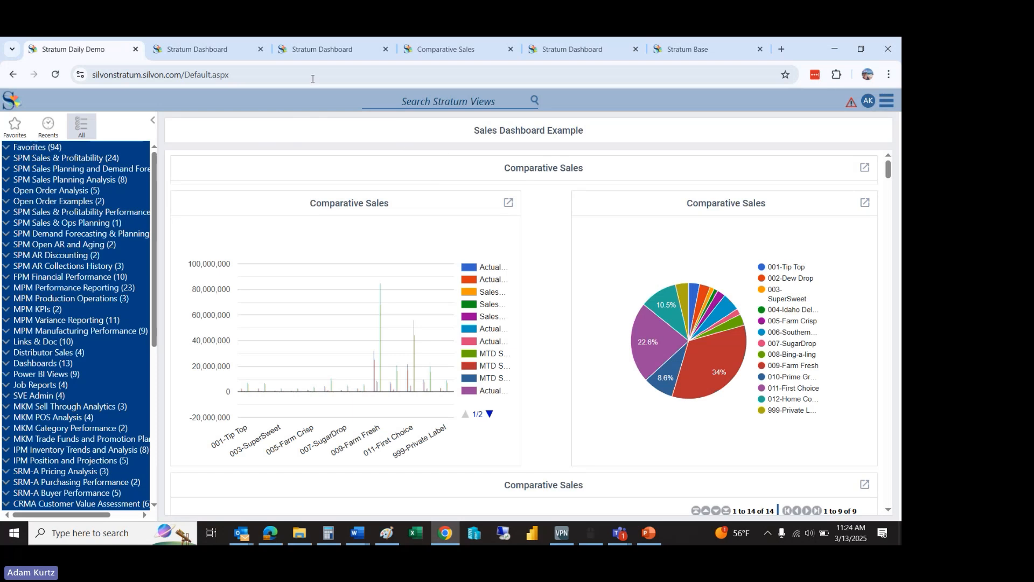
# Step: Switch to the Stratum Base browser tab and open the Customer Sales Analysis dashboard from the SPM Dashboards group
pyautogui.click(322, 49)
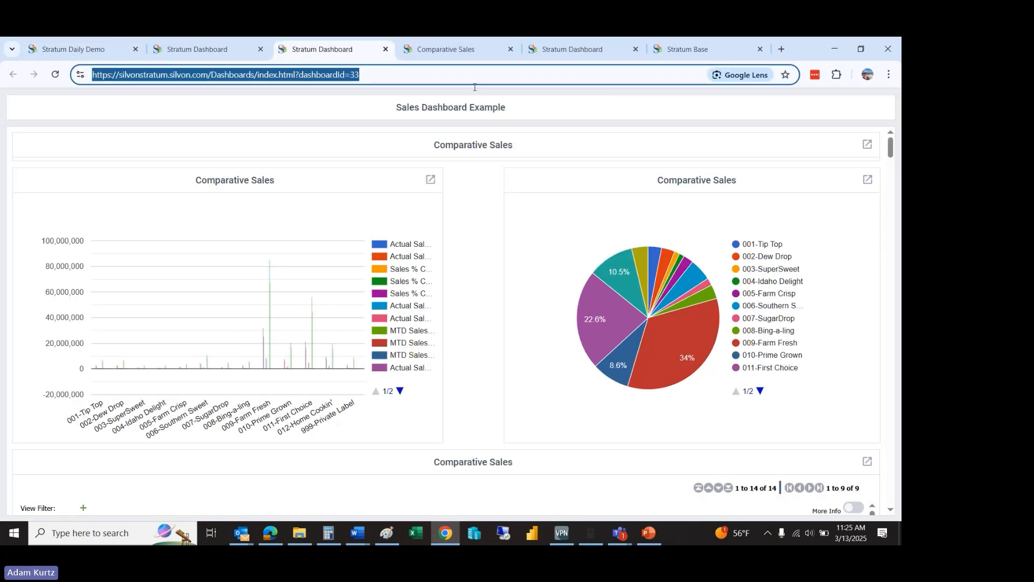
pyautogui.click(567, 50)
pyautogui.click(691, 52)
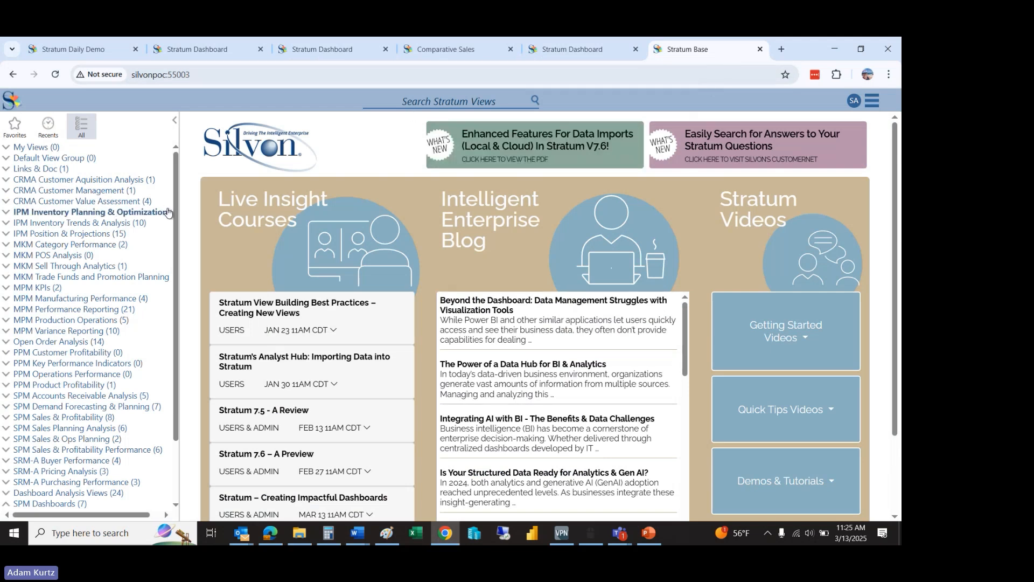
pyautogui.scroll(-3, 175, 323)
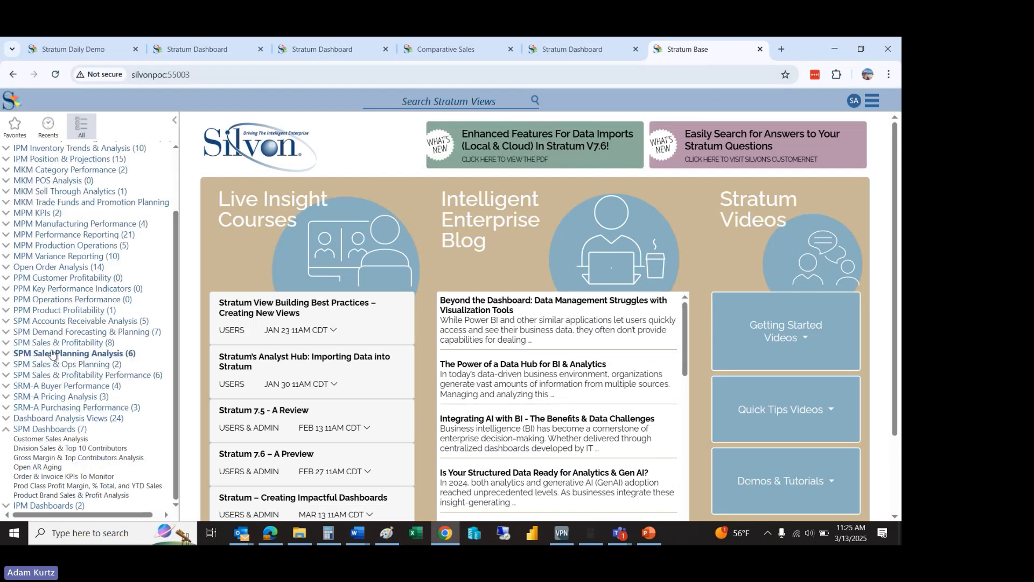
pyautogui.click(73, 440)
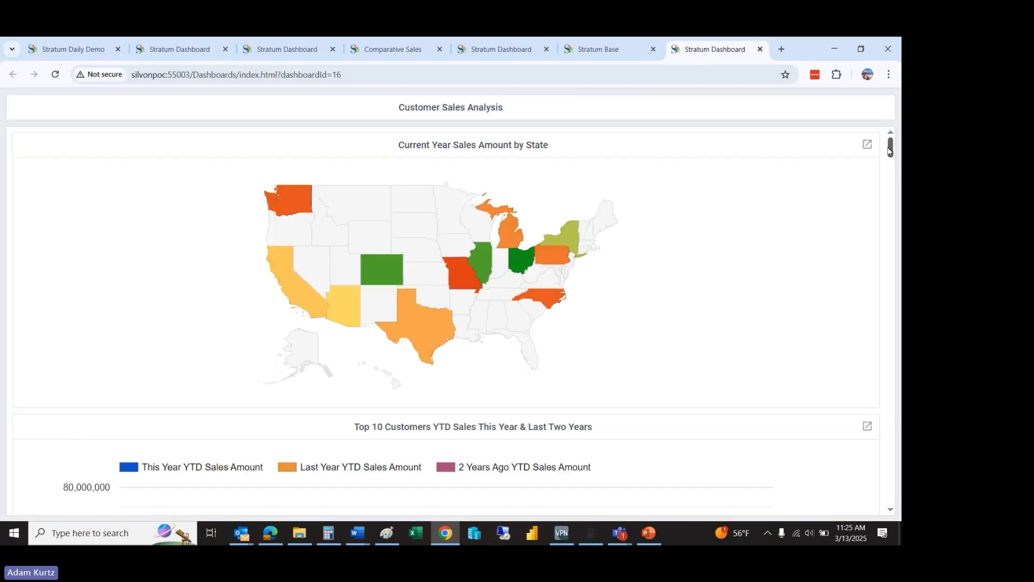
# Step: Examine the year-to-date sales amounts and units of individual states on the Current Year Sales Amount by State map
pyautogui.moveTo(887, 144)
pyautogui.mouseDown()
pyautogui.moveTo(894, 176)
pyautogui.moveTo(891, 144)
pyautogui.mouseUp()
pyautogui.moveTo(556, 260)
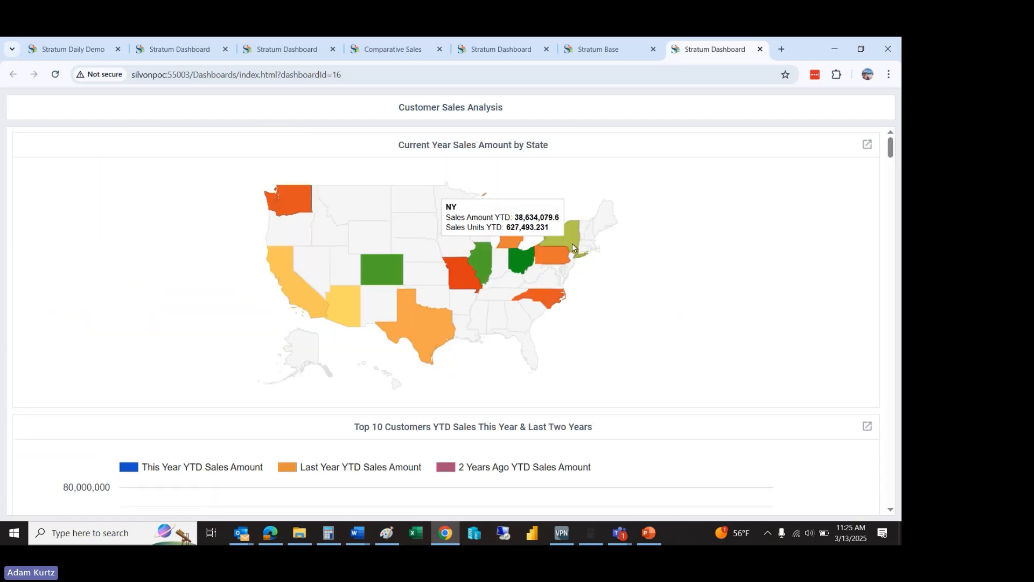
pyautogui.moveTo(386, 269)
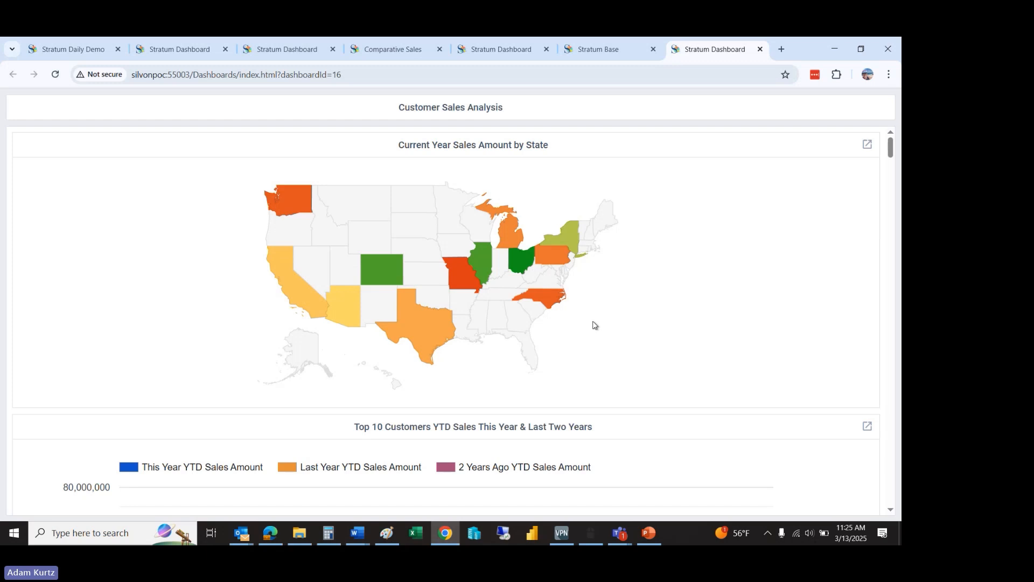
pyautogui.moveTo(462, 284)
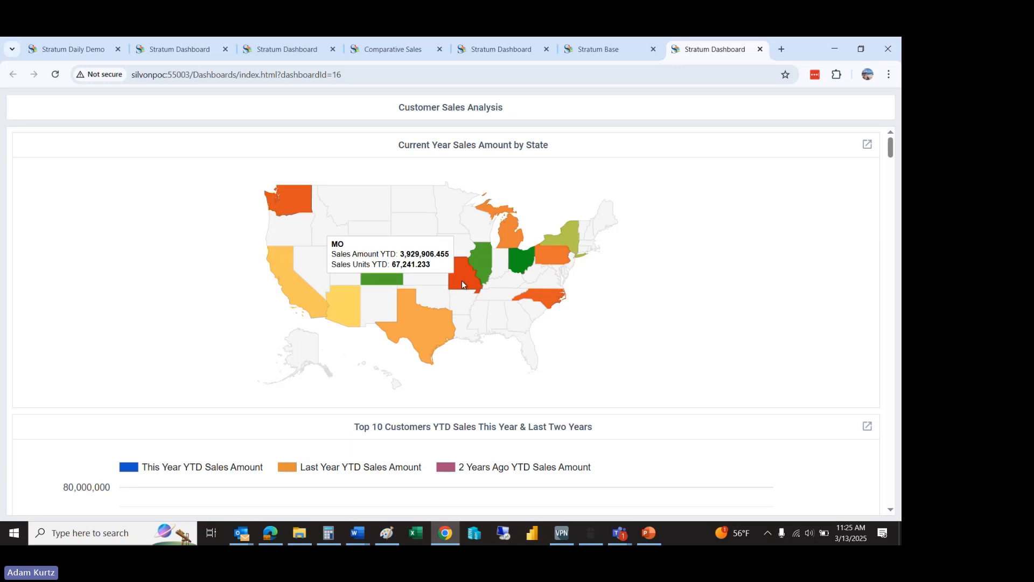
pyautogui.moveTo(299, 190)
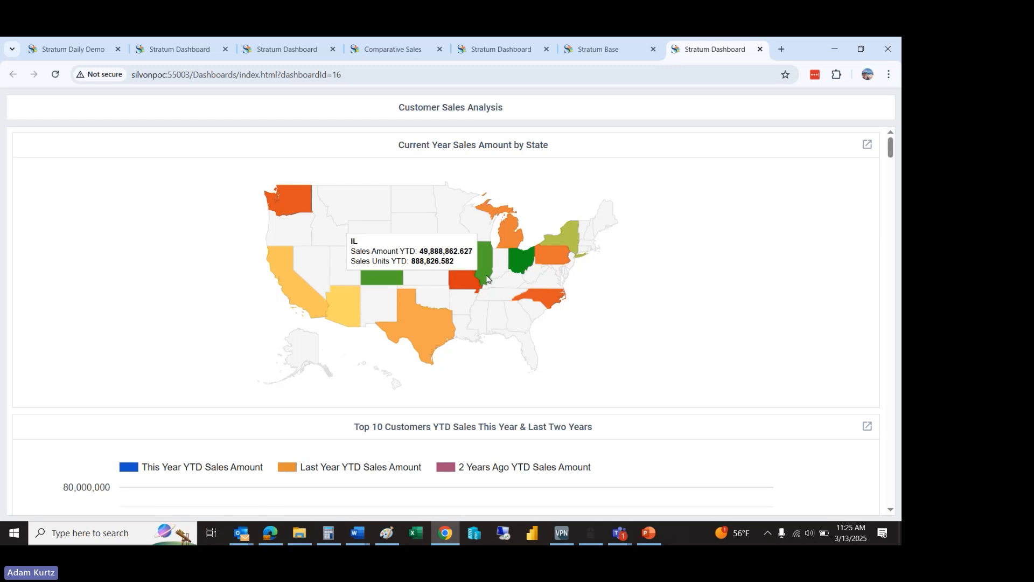
pyautogui.moveTo(524, 269)
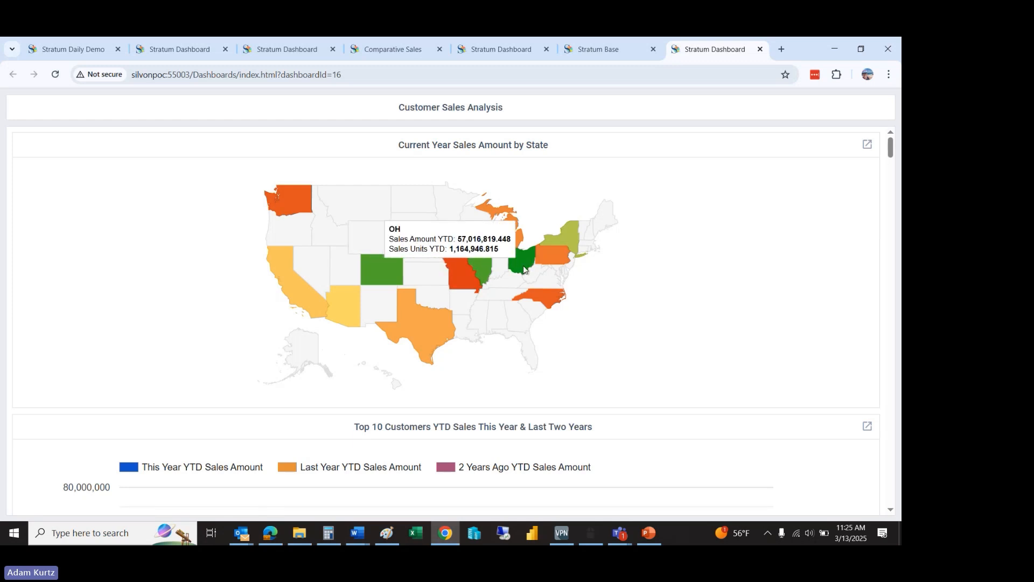
pyautogui.moveTo(303, 279)
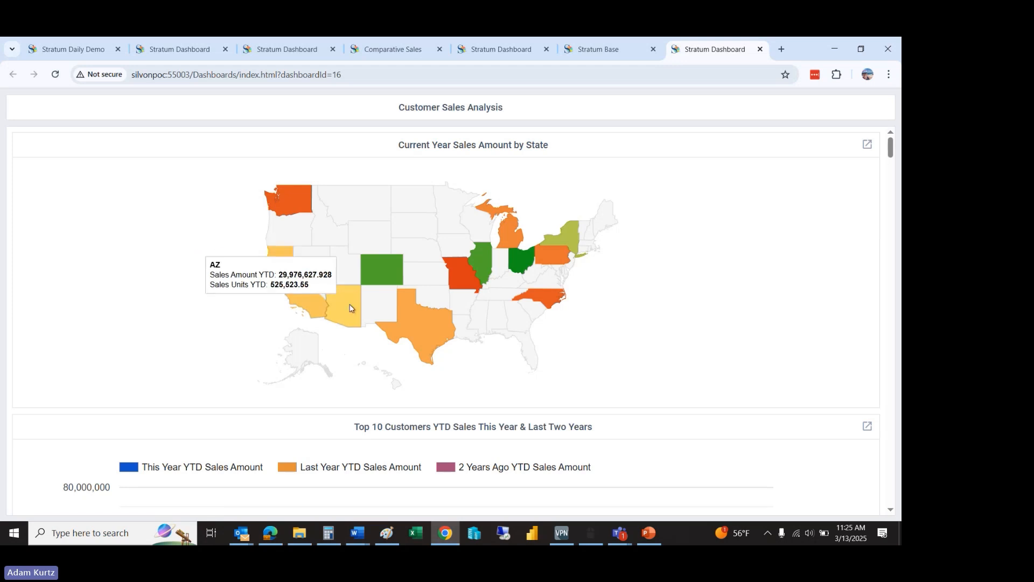
pyautogui.moveTo(430, 326)
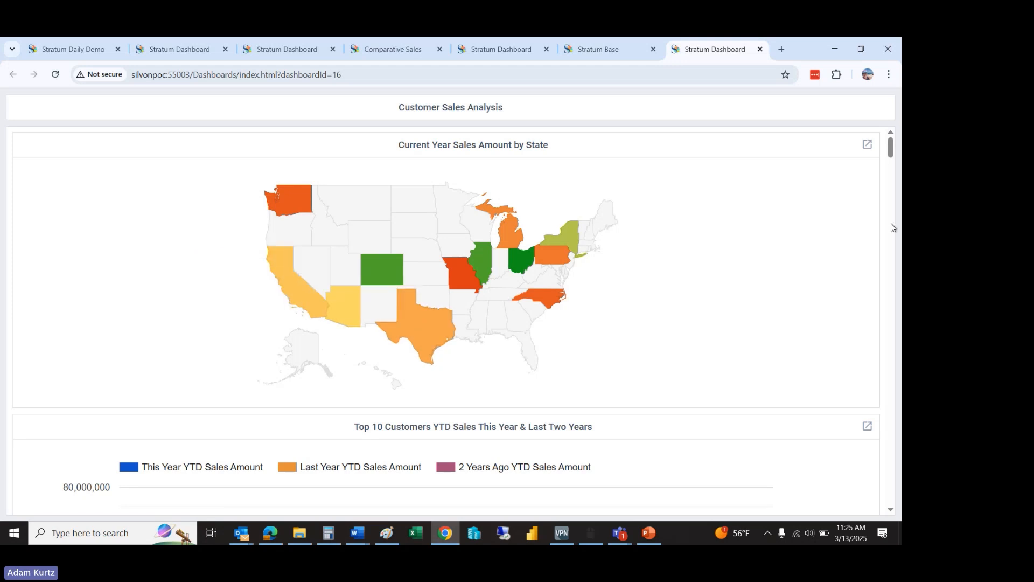
# Step: Examine the charts of the 10 customers with the greatest YTD sales decrease and increase, and return to the dashboard's start
pyautogui.moveTo(893, 146); pyautogui.dragTo(897, 171)
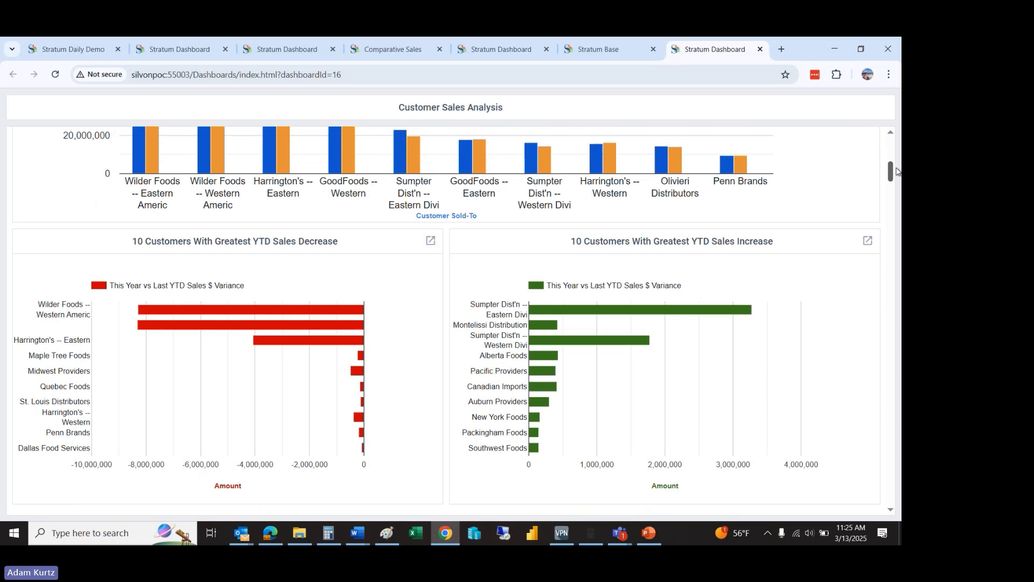
pyautogui.moveTo(897, 171)
pyautogui.mouseDown()
pyautogui.moveTo(891, 143)
pyautogui.moveTo(891, 171)
pyautogui.mouseUp()
pyautogui.moveTo(543, 330)
pyautogui.moveTo(890, 173)
pyautogui.mouseDown()
pyautogui.moveTo(890, 161)
pyautogui.moveTo(890, 177)
pyautogui.mouseUp()
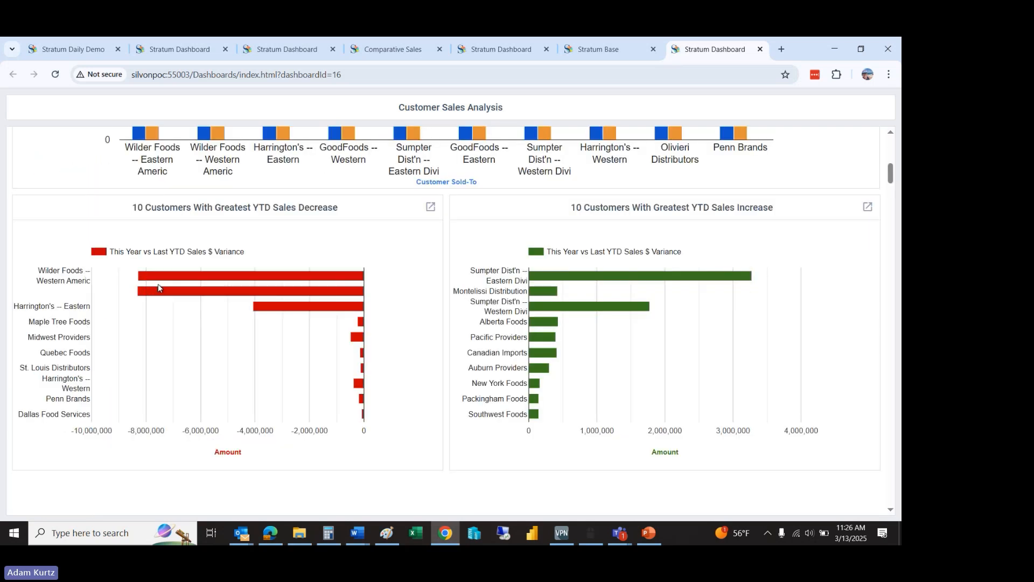
pyautogui.moveTo(160, 277)
pyautogui.moveTo(278, 312)
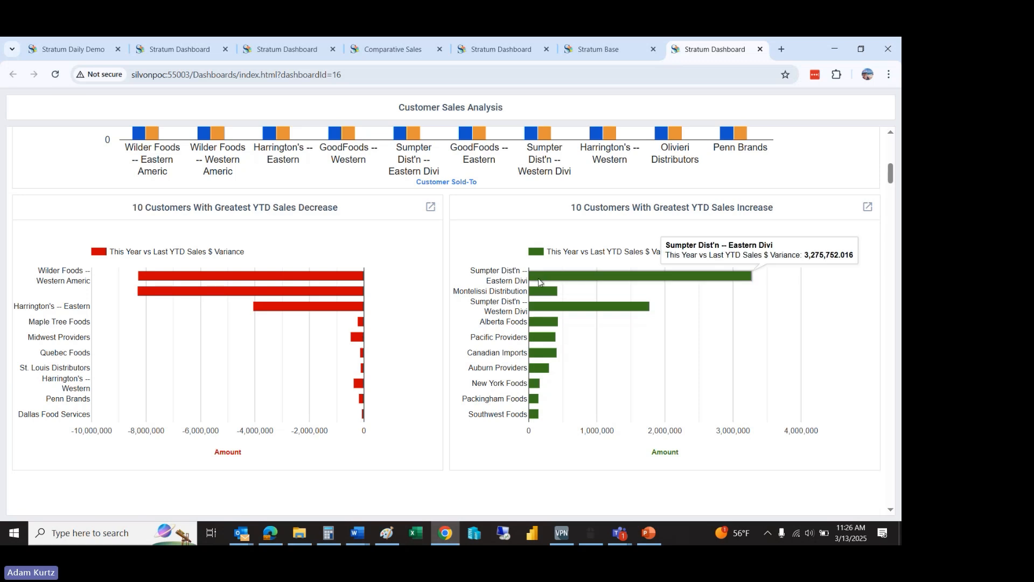
pyautogui.moveTo(542, 298)
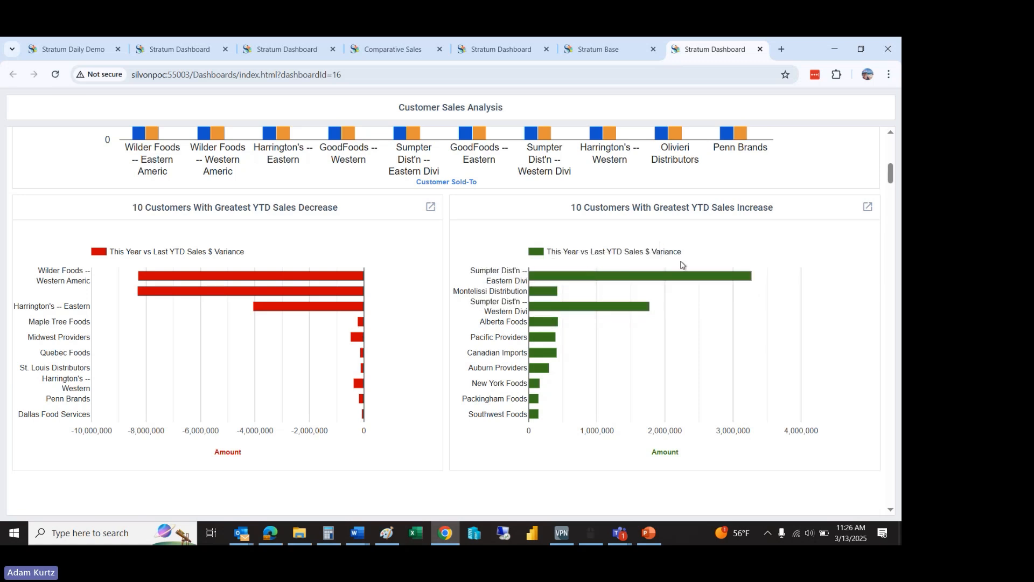
pyautogui.moveTo(892, 178); pyautogui.dragTo(898, 134)
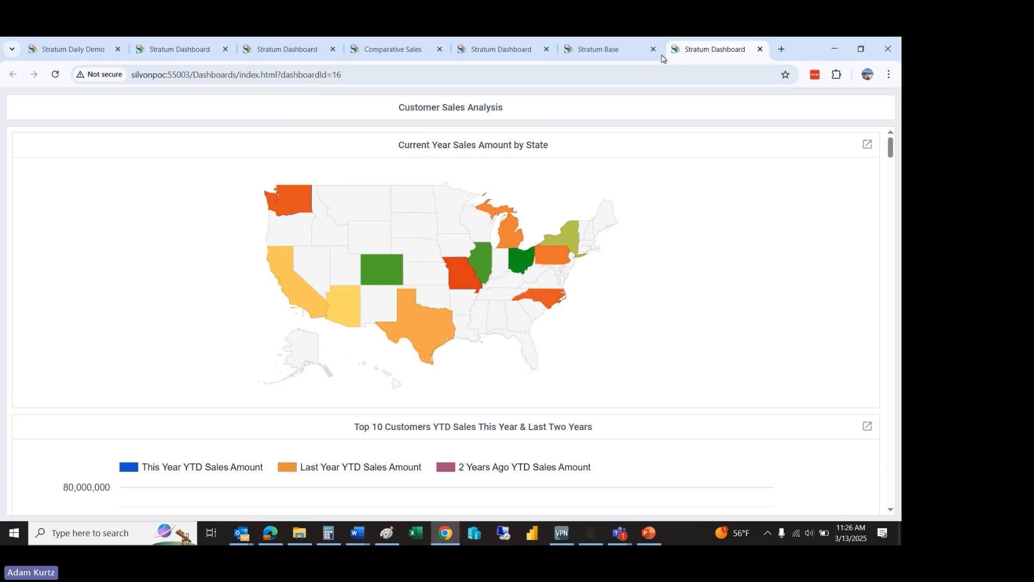
# Step: Return to the Stratum Base browser tab and open the Gross Margin & Top Contributors Analysis dashboard
pyautogui.click(598, 49)
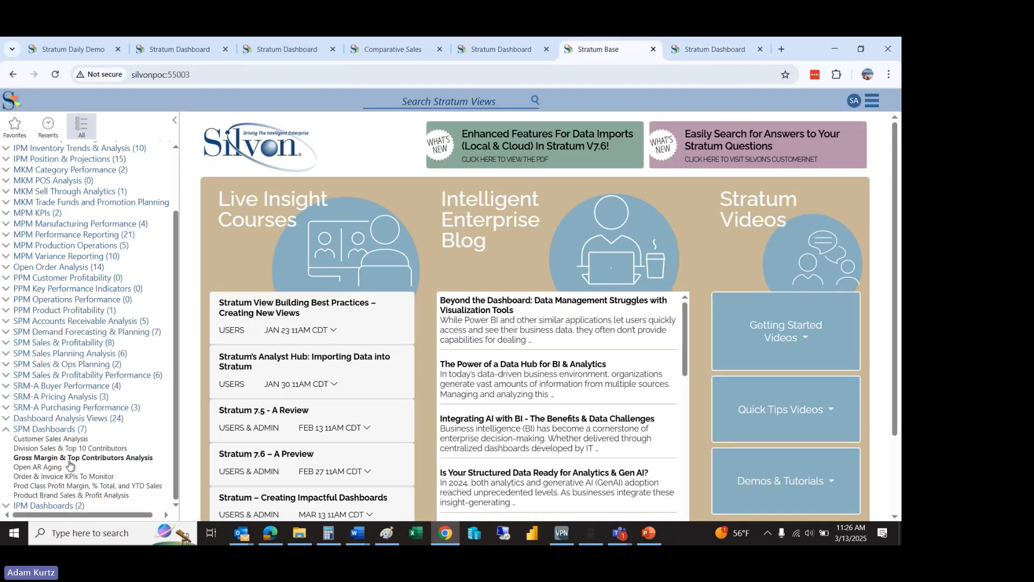
pyautogui.click(70, 459)
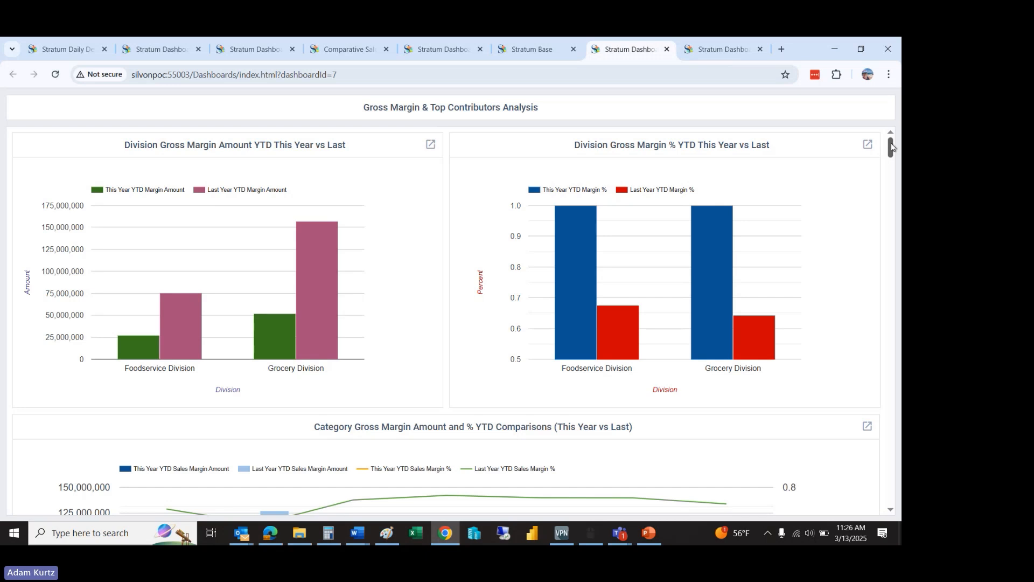
# Step: Examine the category gross margin chart and the top customers and top products sales margin charts, and return to the dashboard's start
pyautogui.moveTo(892, 146); pyautogui.dragTo(893, 158)
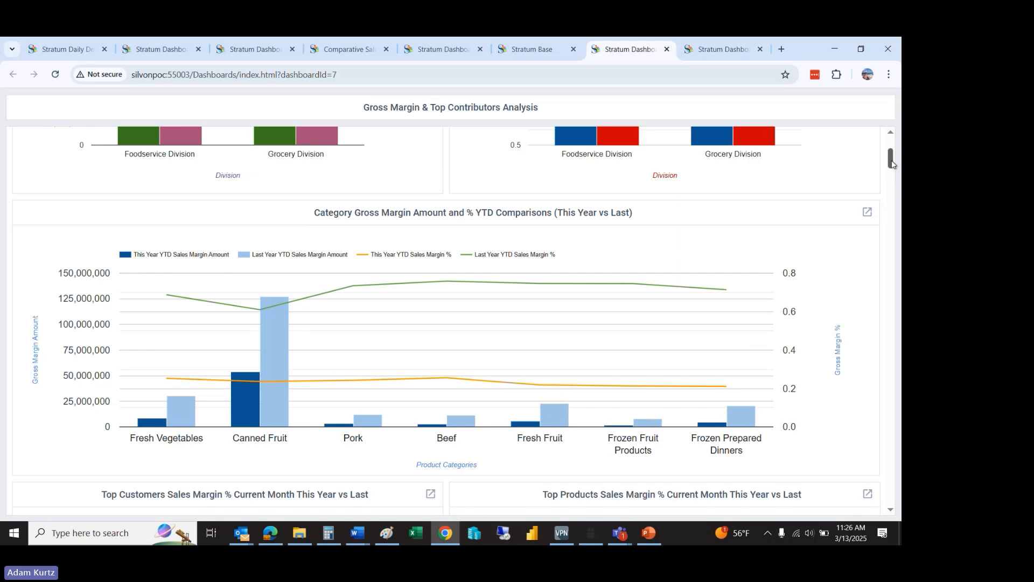
pyautogui.moveTo(892, 164); pyautogui.dragTo(893, 180)
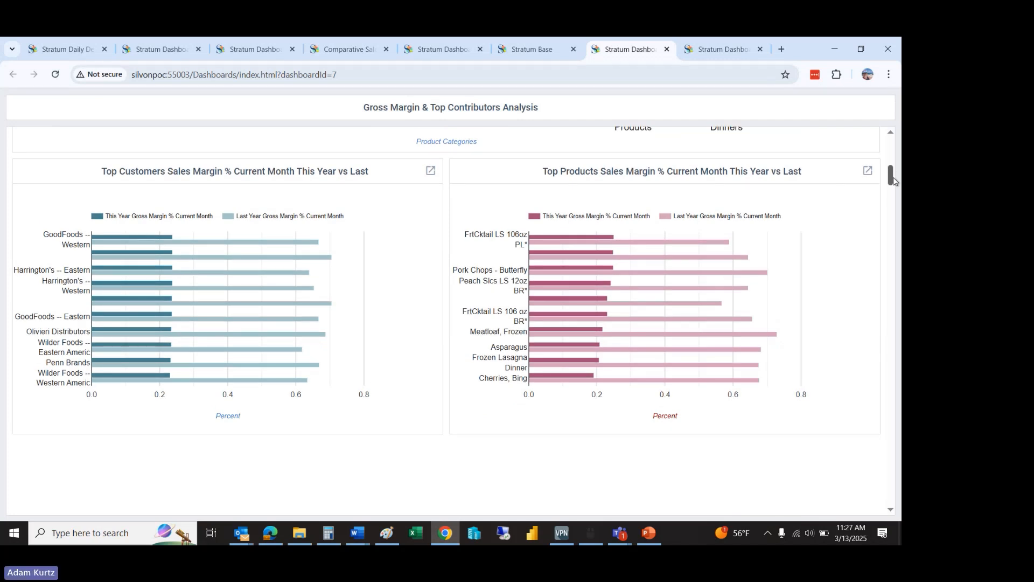
pyautogui.moveTo(893, 180); pyautogui.dragTo(893, 177)
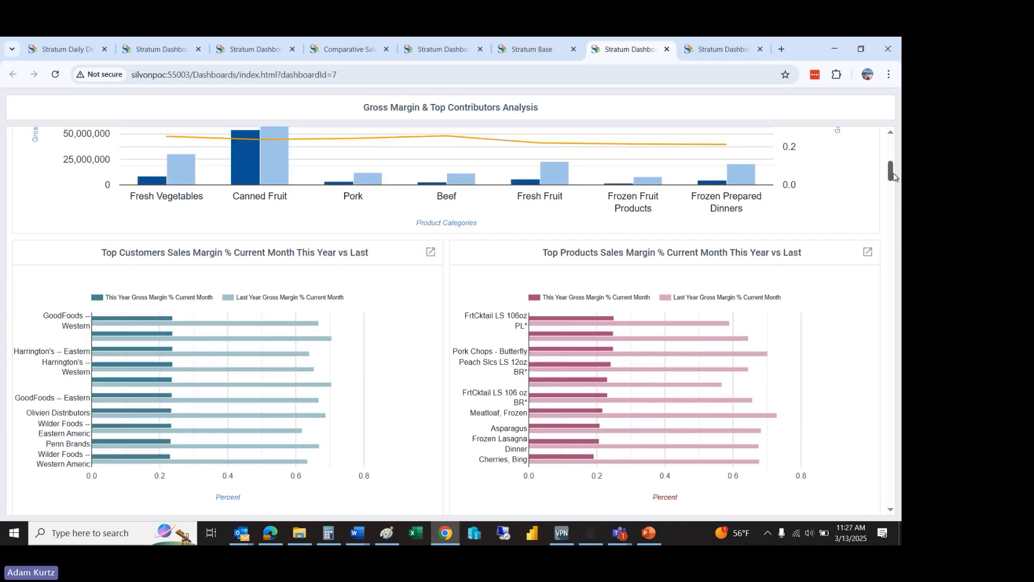
pyautogui.moveTo(893, 176); pyautogui.dragTo(895, 136)
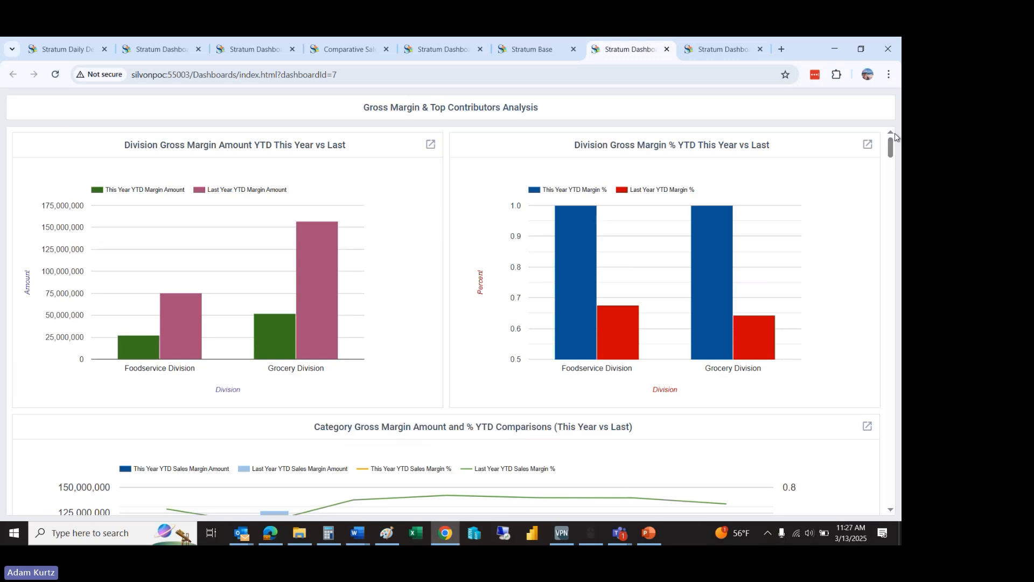
pyautogui.moveTo(893, 147)
pyautogui.mouseDown()
pyautogui.moveTo(891, 172)
pyautogui.moveTo(893, 139)
pyautogui.mouseUp()
pyautogui.moveTo(892, 139)
pyautogui.mouseDown()
pyautogui.moveTo(893, 151)
pyautogui.moveTo(899, 127)
pyautogui.mouseUp()
pyautogui.moveTo(892, 149); pyautogui.dragTo(894, 117)
# Step: Drill all divisions down to product category in the underlying view of the Division Gross Margin Amount YTD chart, and return to the dashboard
pyautogui.click(430, 144)
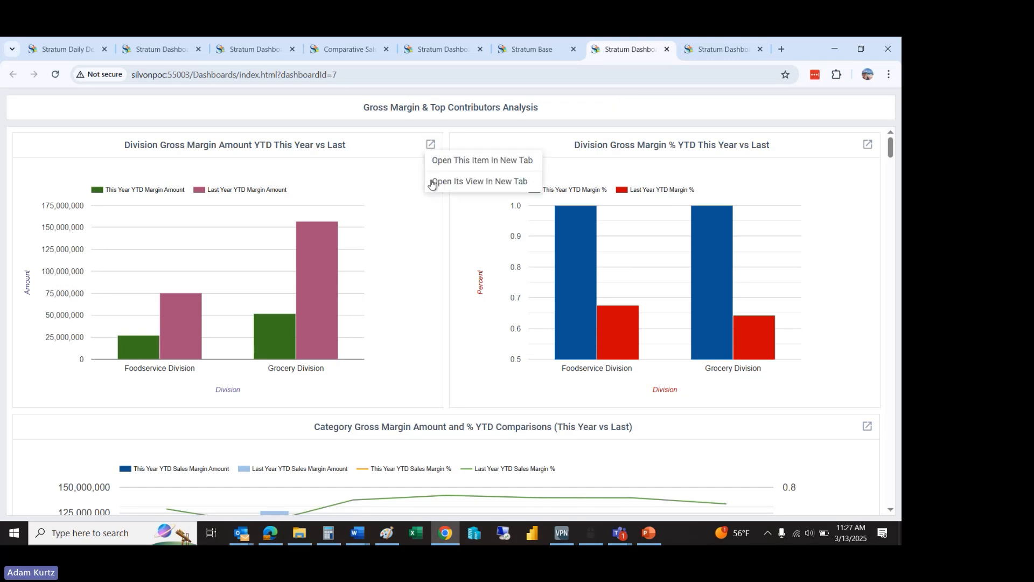
pyautogui.click(431, 182)
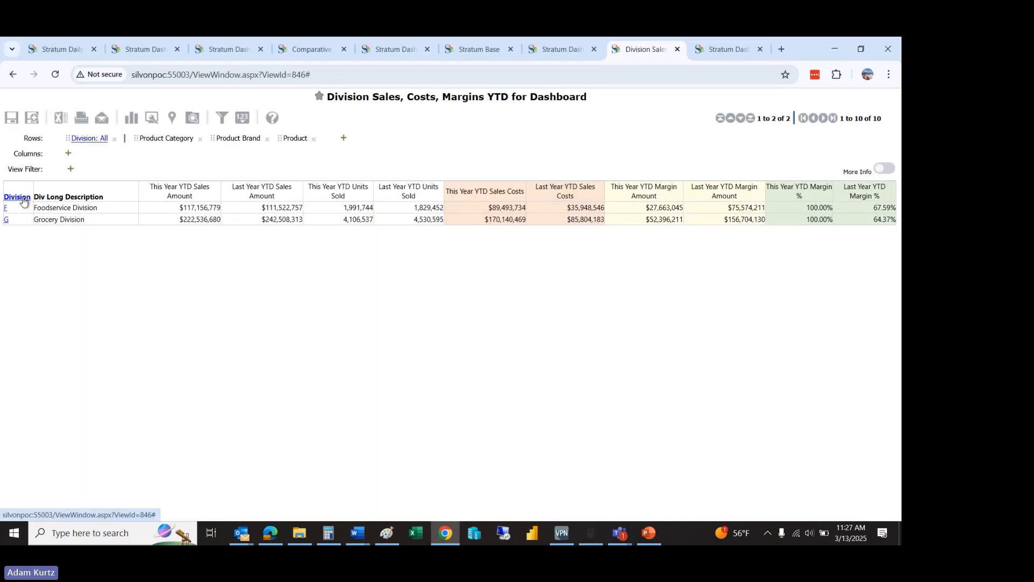
pyautogui.click(23, 202)
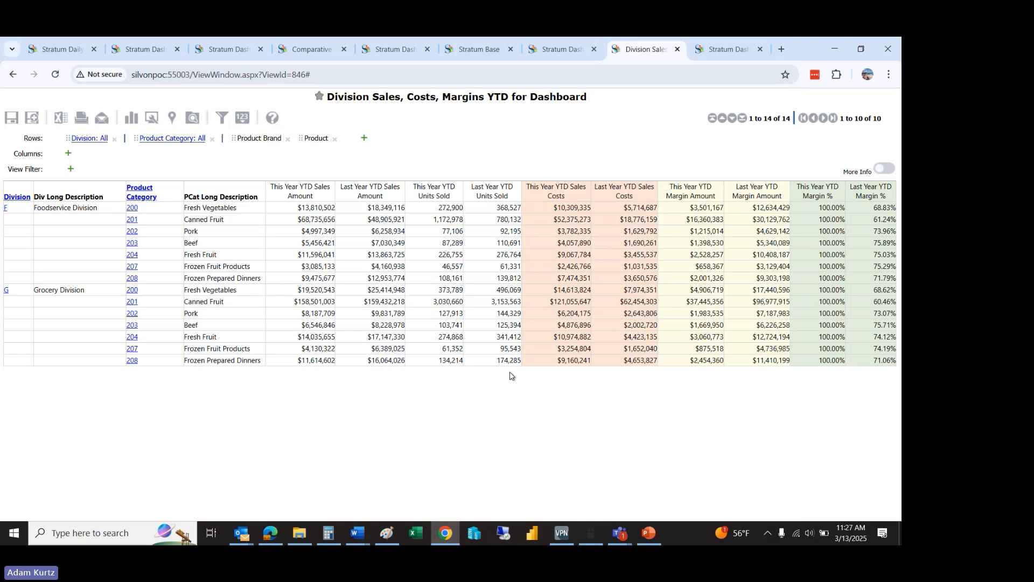
pyautogui.click(574, 53)
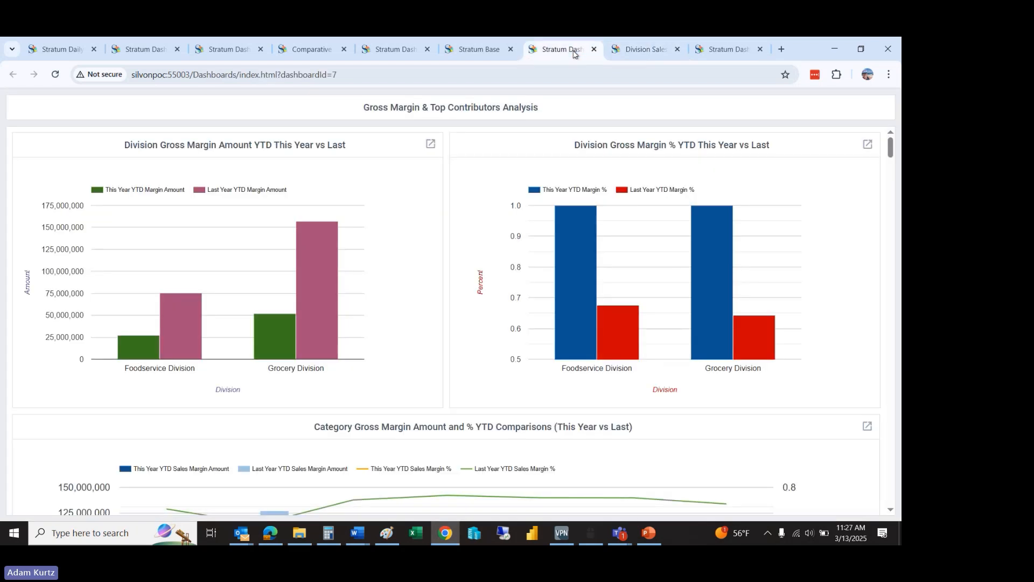